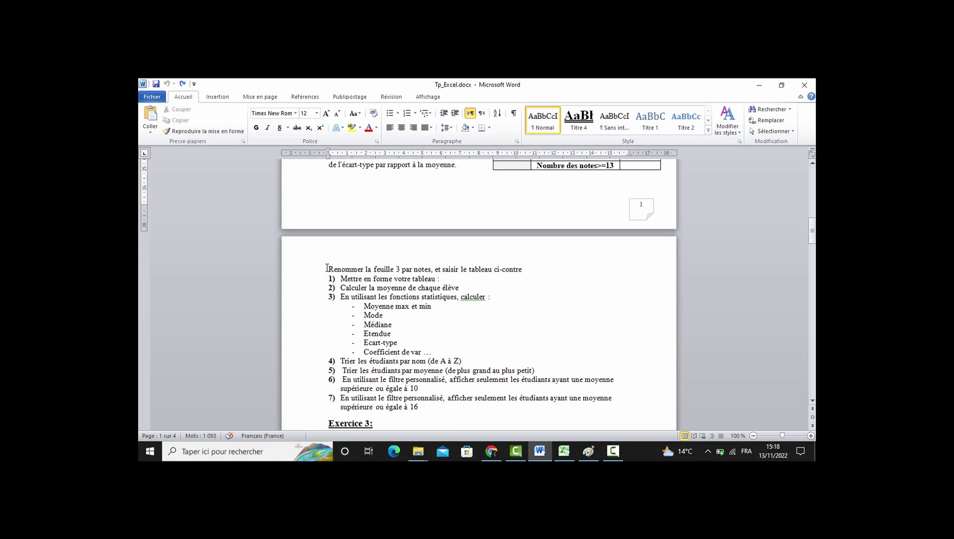
# Highlight the Exercise 2 instruction on renaming sheet 3 and select the name "notes" within it.
pyautogui.moveTo(326, 268); pyautogui.dragTo(520, 272)
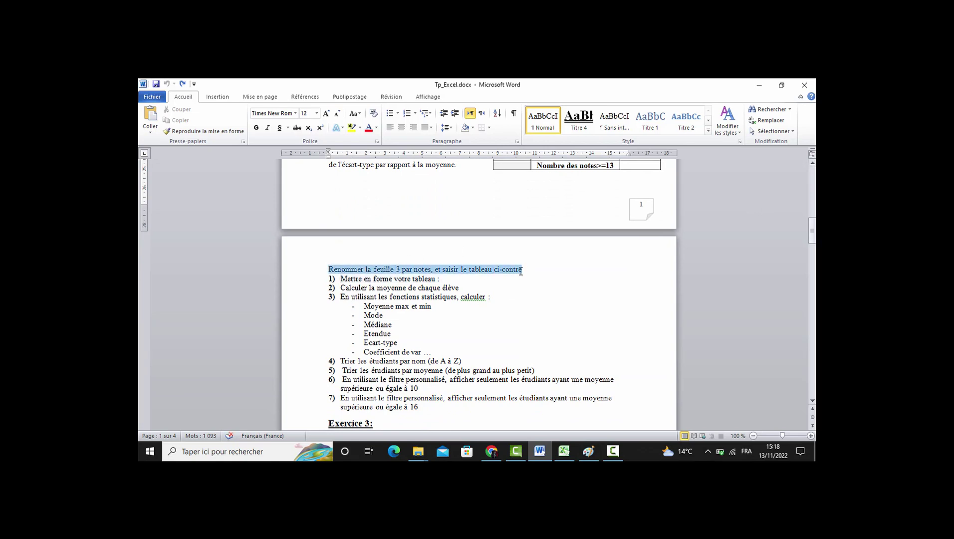
pyautogui.click(421, 270)
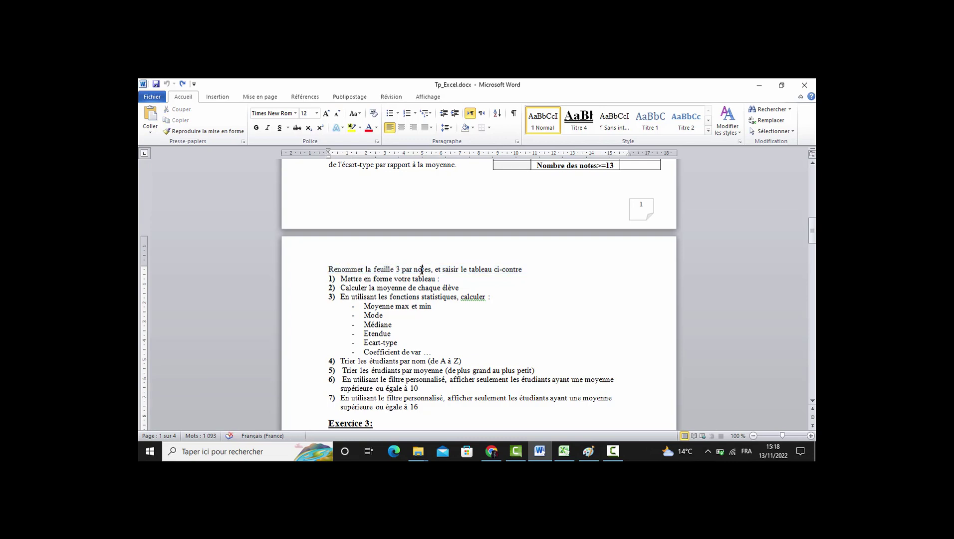
pyautogui.tripleClick(421, 269)
pyautogui.click(420, 272)
pyautogui.moveTo(414, 271); pyautogui.dragTo(429, 272)
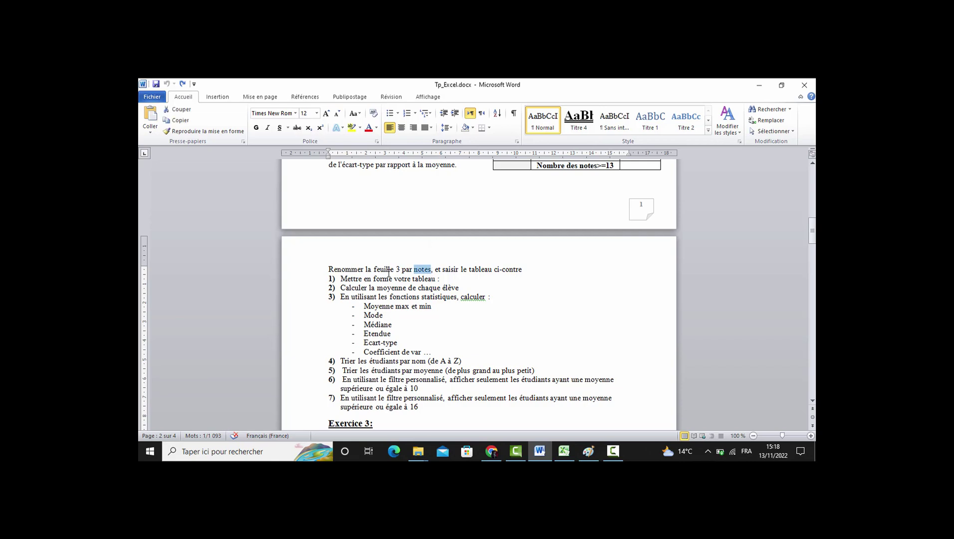
# Switch to Excel and rename the worksheet Feuil3 as notes, leaving cell C2 selected.
pyautogui.click(567, 451)
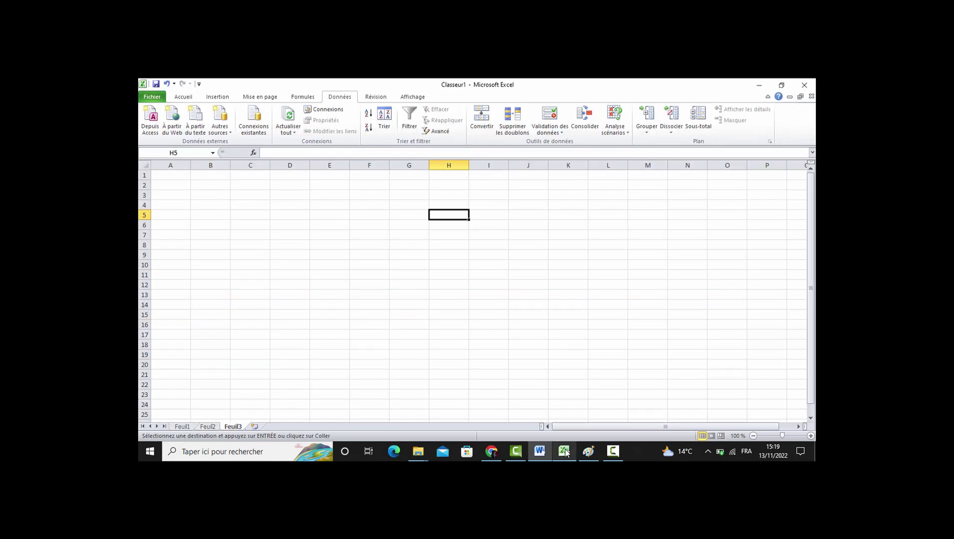
pyautogui.doubleClick(237, 428)
pyautogui.click(259, 405)
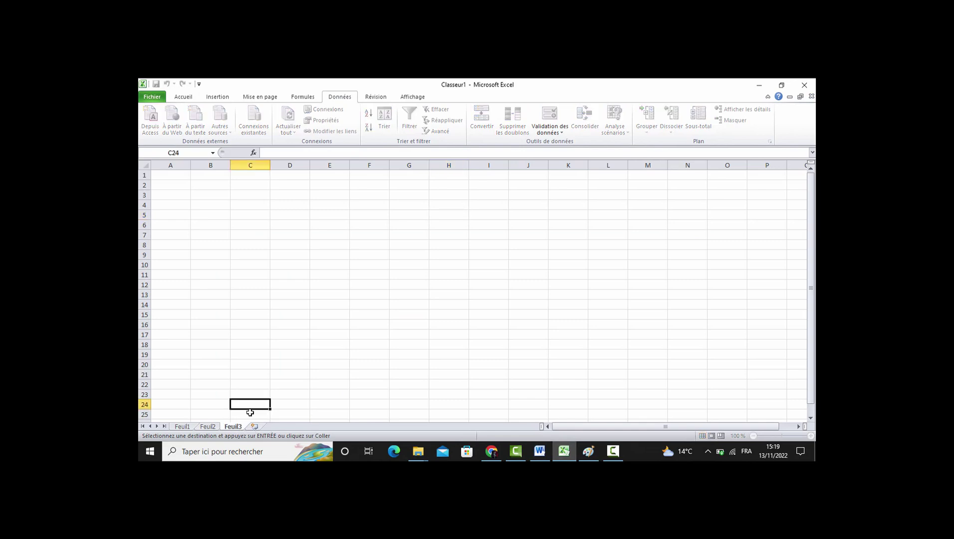
pyautogui.rightClick(235, 428)
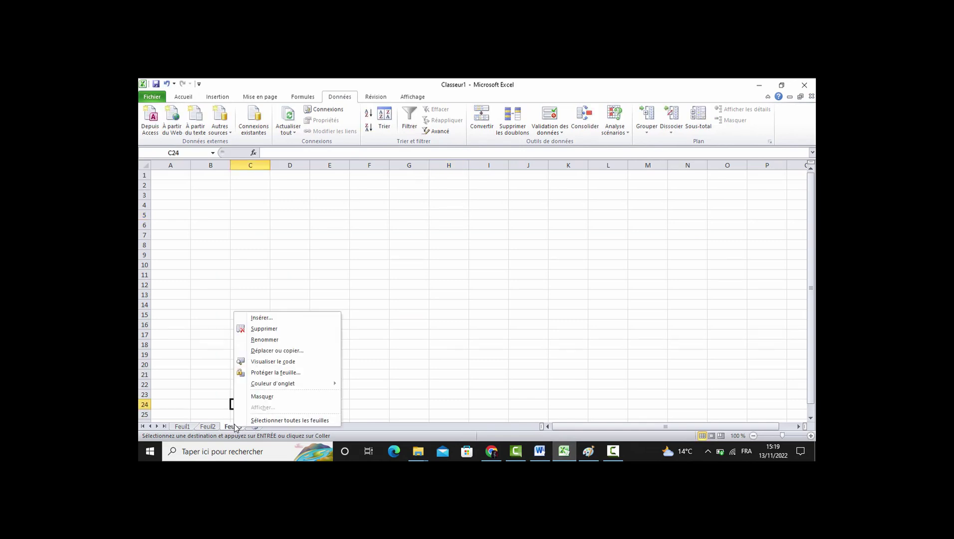
pyautogui.click(263, 342)
pyautogui.write('n')
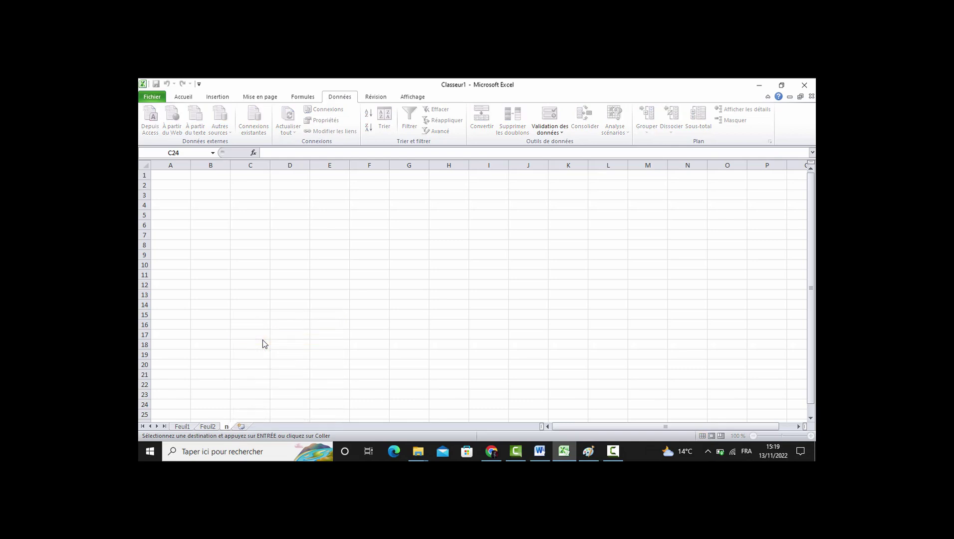
pyautogui.write('otes')
pyautogui.press('Return')
pyautogui.click(242, 180)
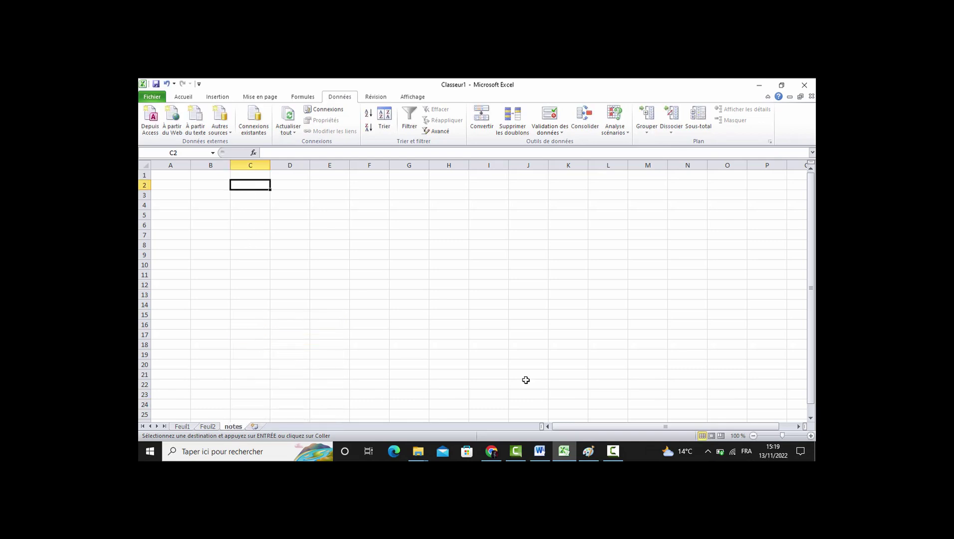
# Switch to the Word document and select the whole Exercise 2 marks table.
pyautogui.click(539, 451)
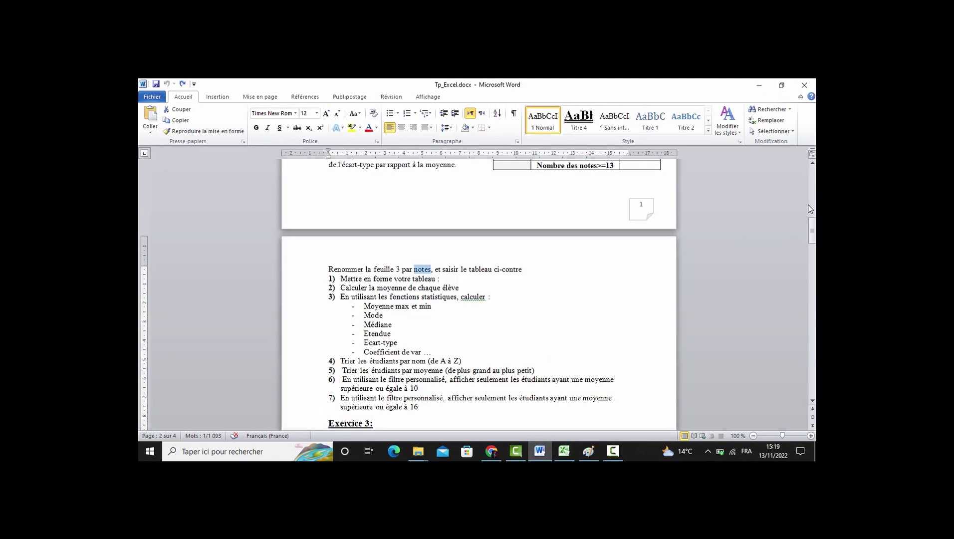
pyautogui.click(812, 165)
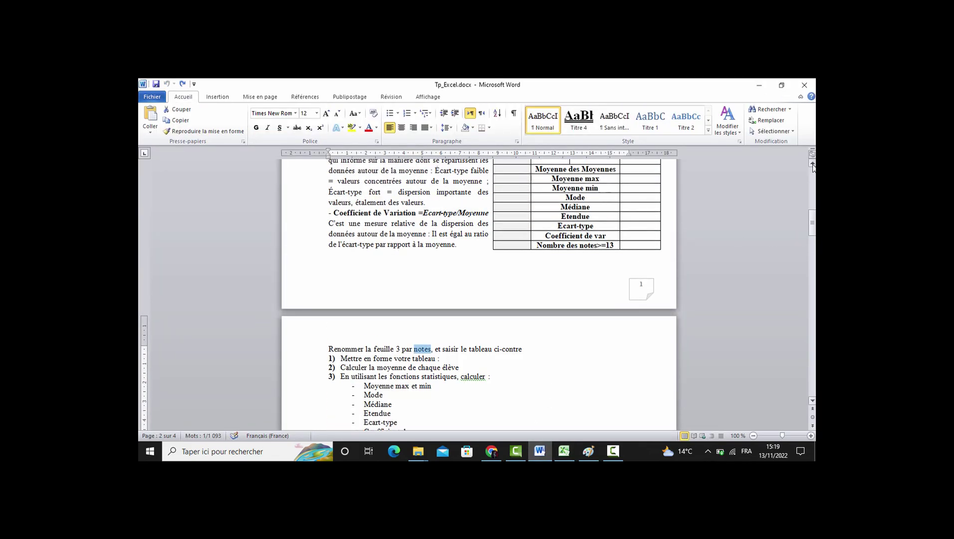
pyautogui.click(812, 165)
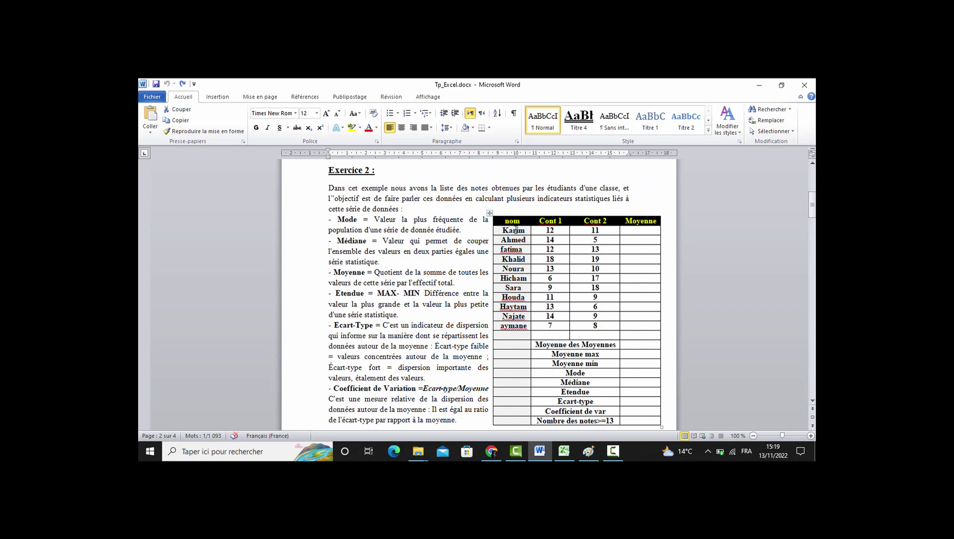
pyautogui.click(490, 213)
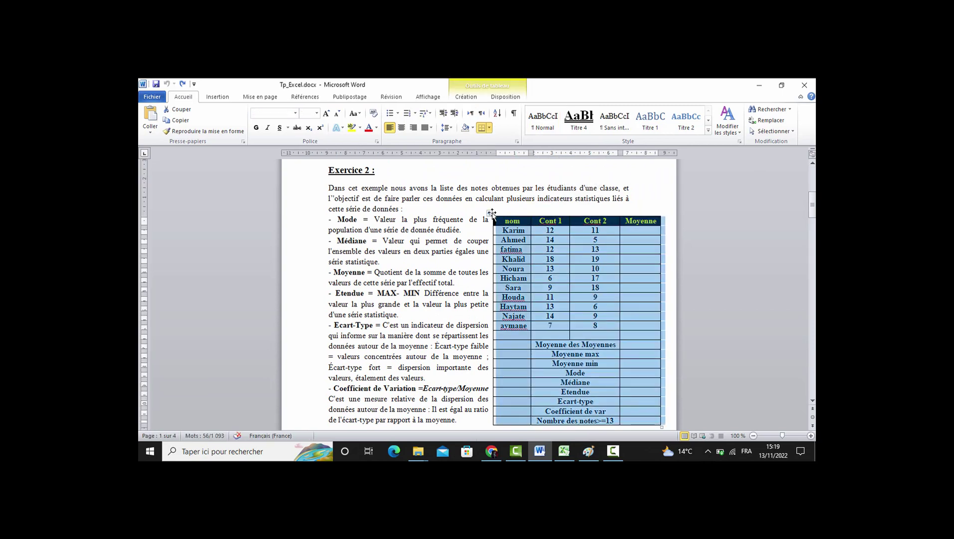
pyautogui.rightClick(491, 214)
# Switch to Excel and paste the copied marks table at cell C2 of the notes sheet.
pyautogui.click(565, 451)
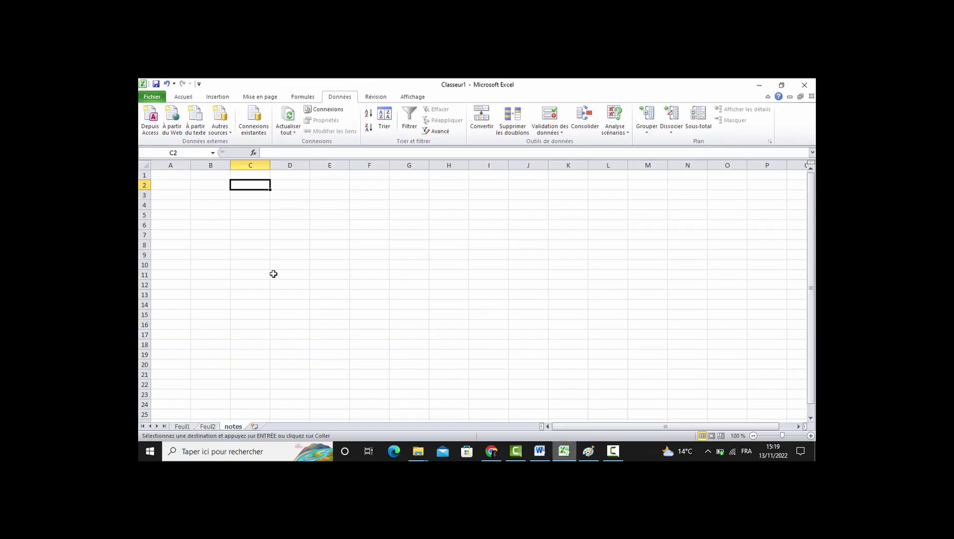
pyautogui.rightClick(262, 186)
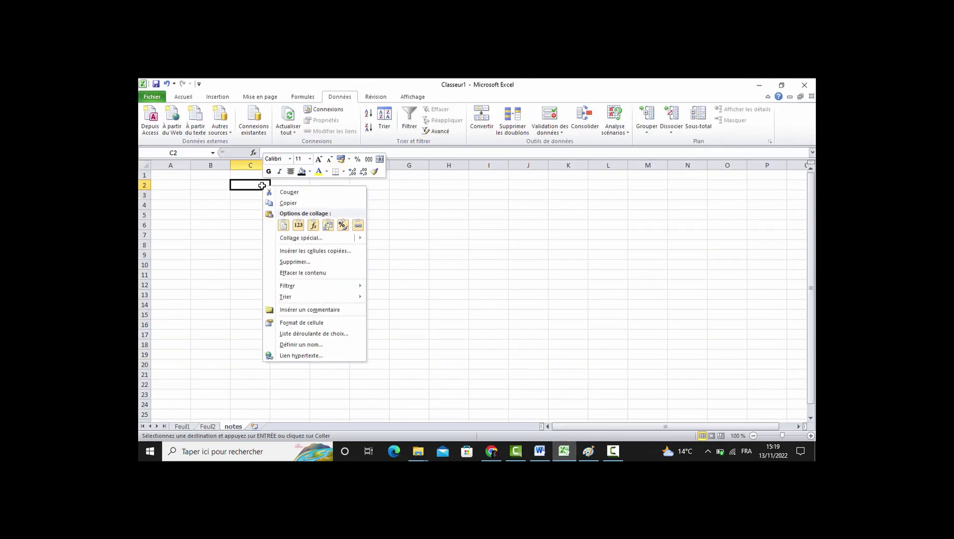
pyautogui.click(283, 225)
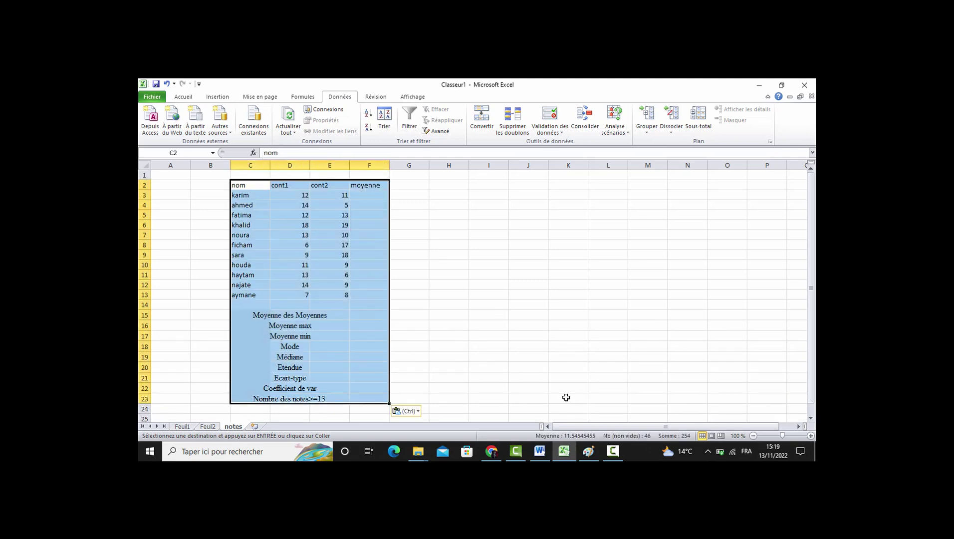
# Switch to Word, deselect the table and highlight instruction 1 of Exercise 2, "Mettre en forme votre tableau".
pyautogui.click(540, 451)
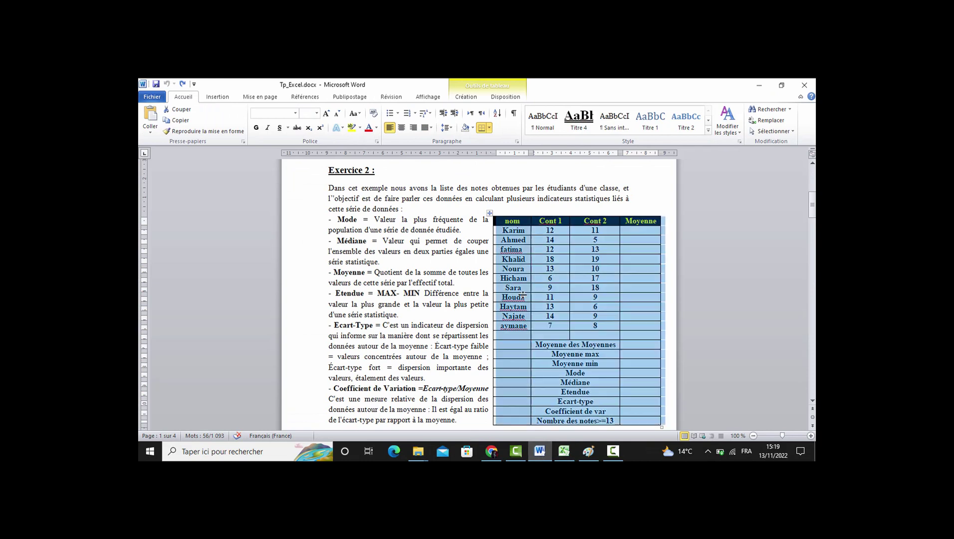
pyautogui.click(434, 270)
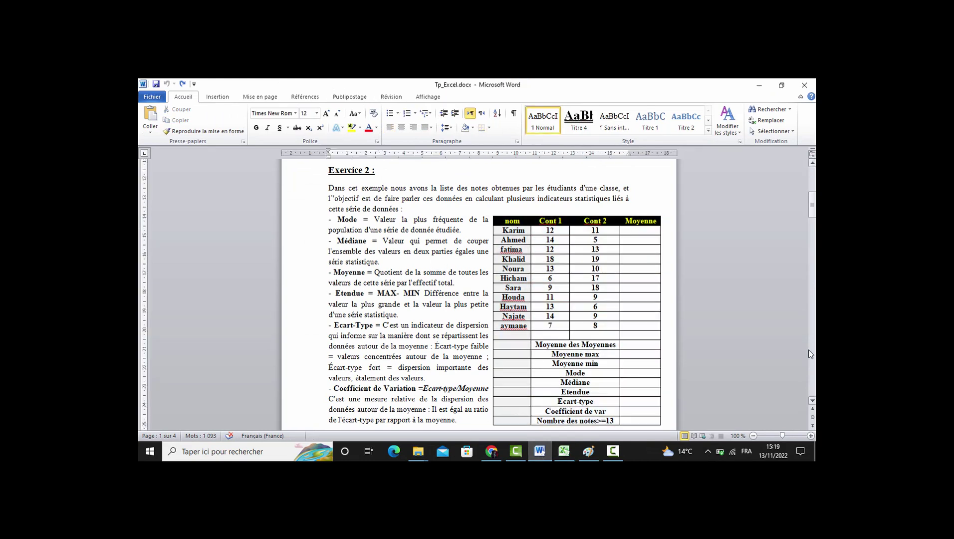
pyautogui.scroll(-5, 812, 401)
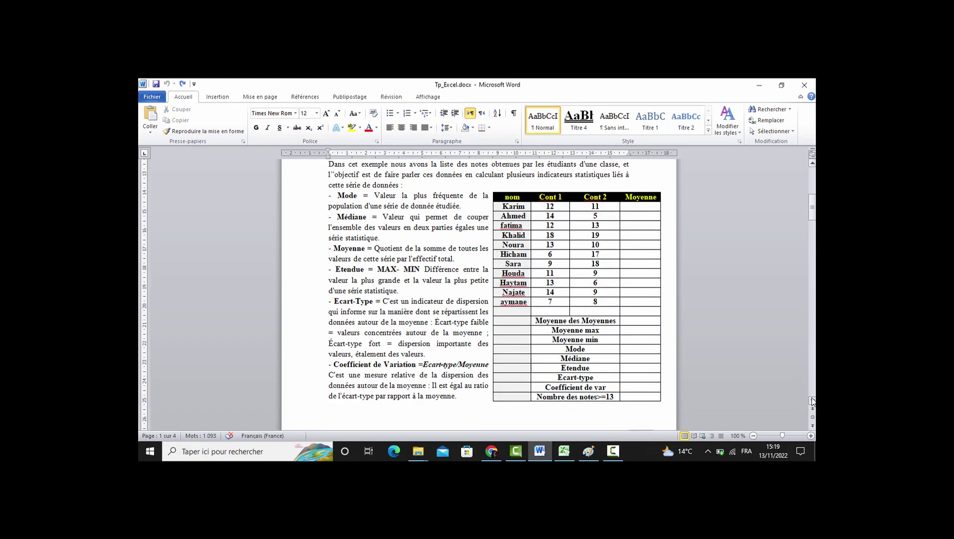
pyautogui.scroll(-5, 812, 401)
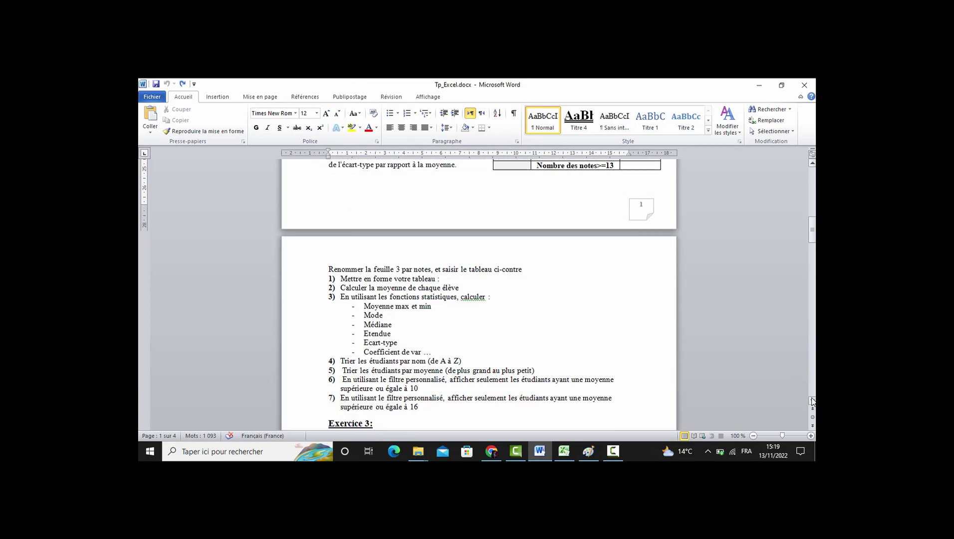
pyautogui.moveTo(344, 272); pyautogui.dragTo(429, 269)
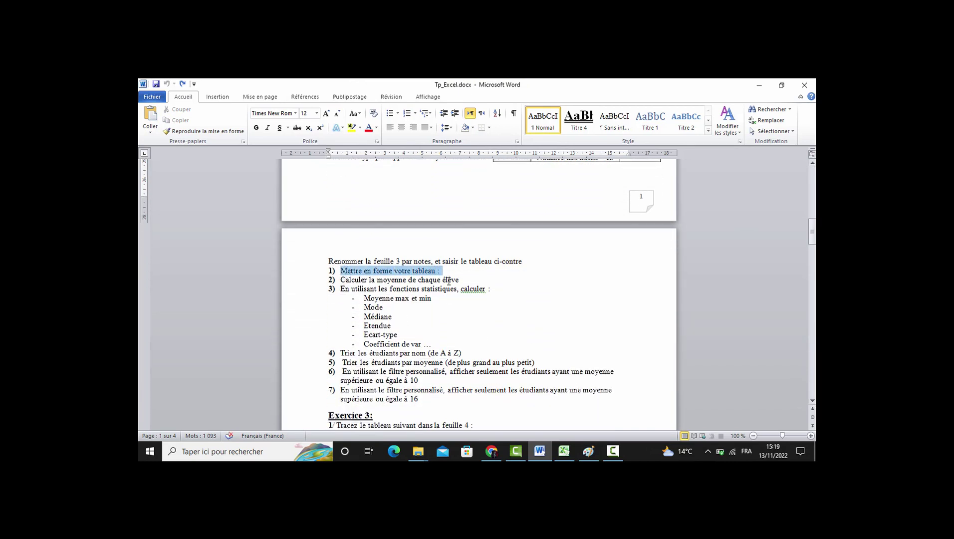
# Switch to Excel and give the header row C2:F2 a black fill and yellow text.
pyautogui.click(564, 452)
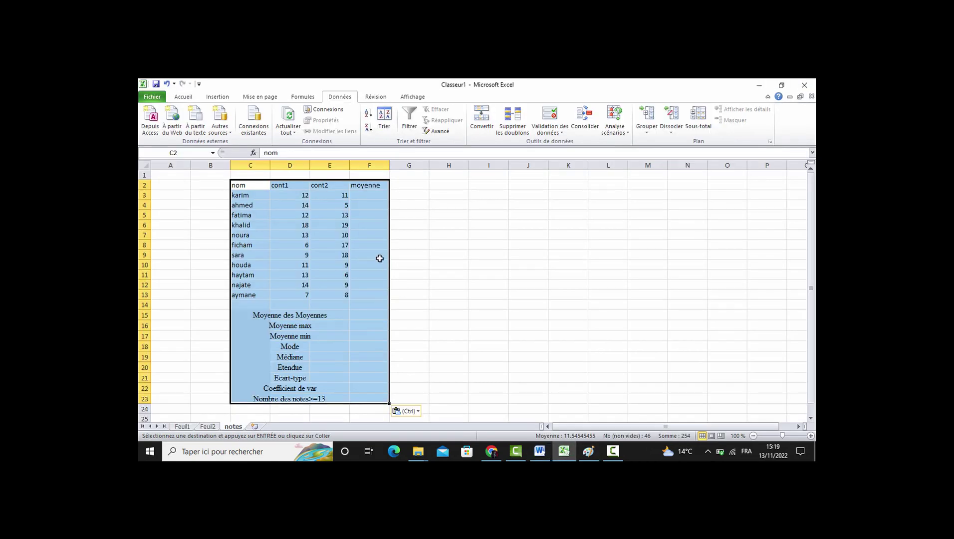
pyautogui.click(380, 258)
pyautogui.moveTo(235, 185); pyautogui.dragTo(370, 185)
pyautogui.click(183, 97)
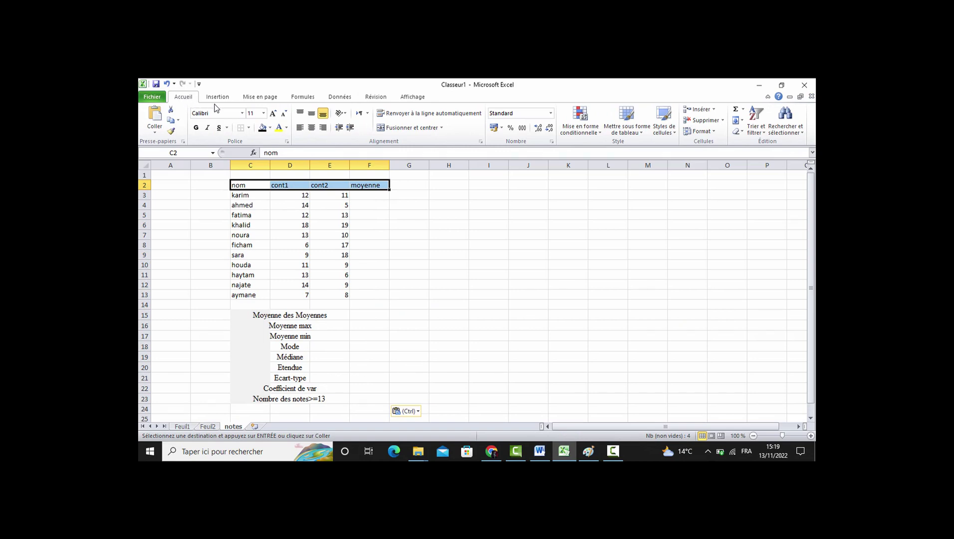
pyautogui.click(262, 128)
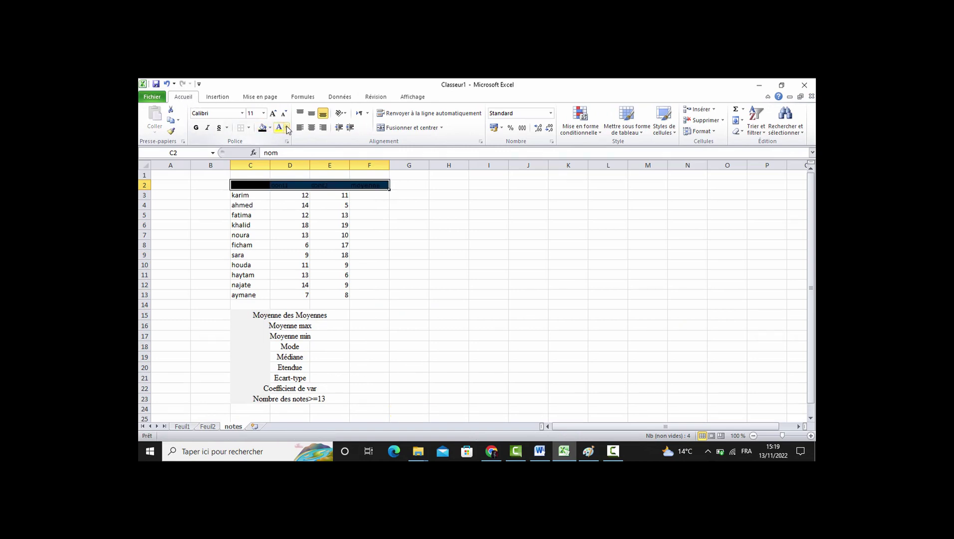
pyautogui.click(287, 128)
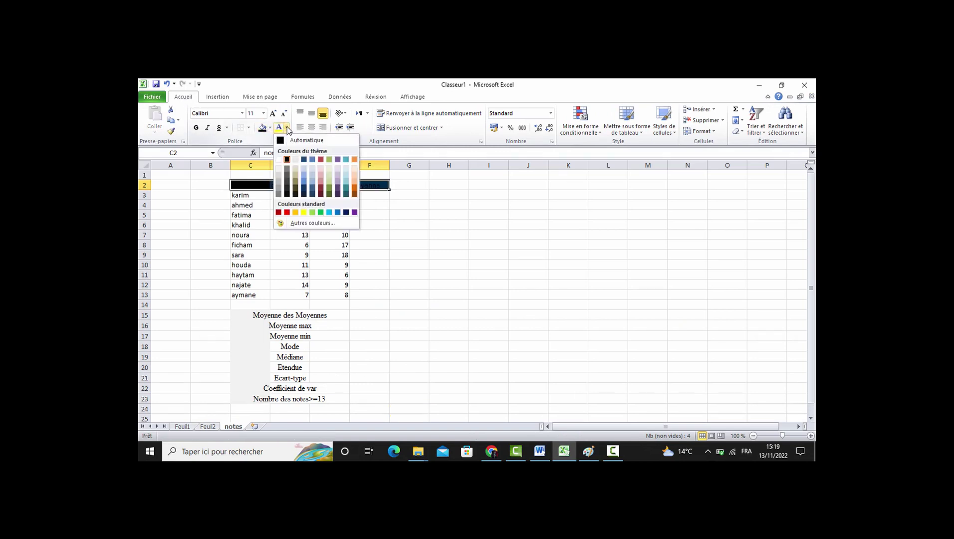
pyautogui.click(304, 213)
pyautogui.click(266, 195)
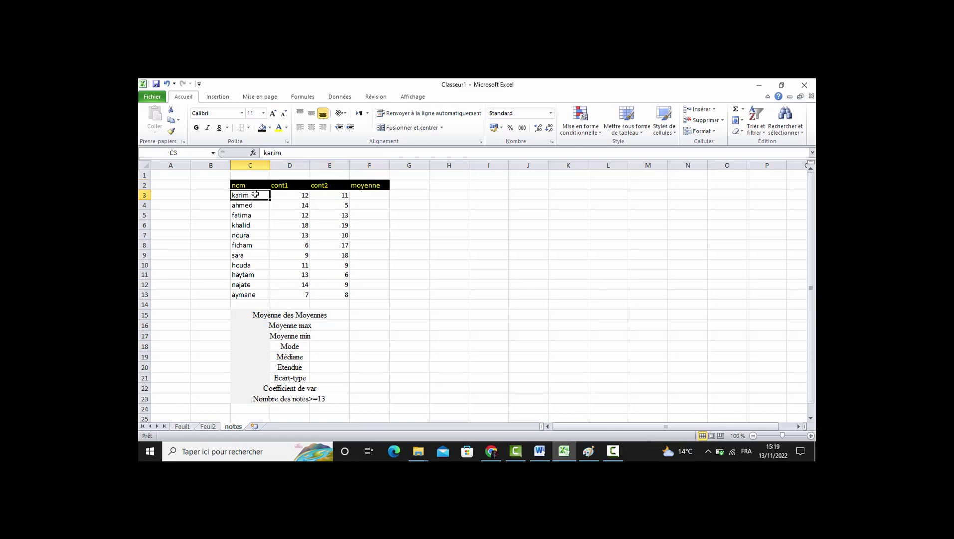
# Fill the student name cells C3:C13 and the statistics label block C15:E24 with light grey.
pyautogui.moveTo(255, 196); pyautogui.dragTo(247, 298)
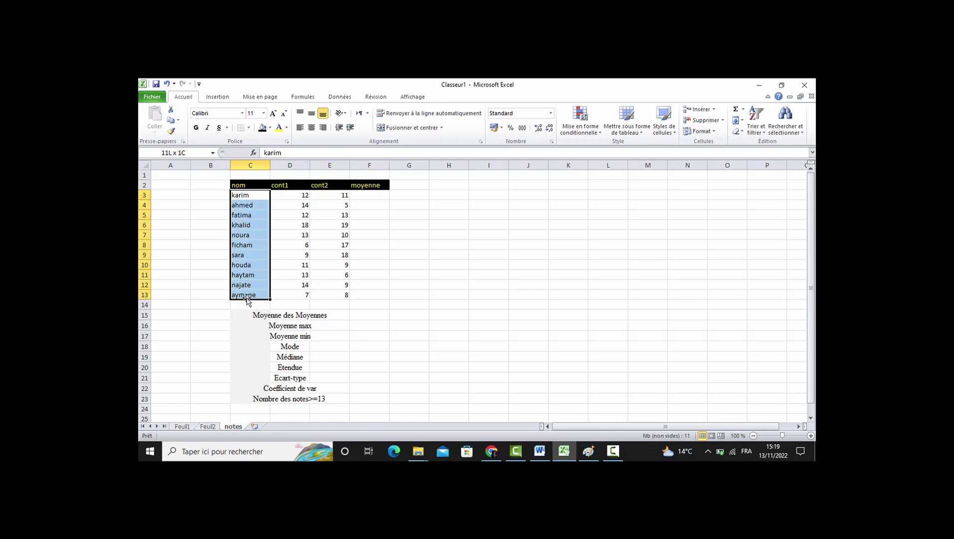
pyautogui.click(270, 128)
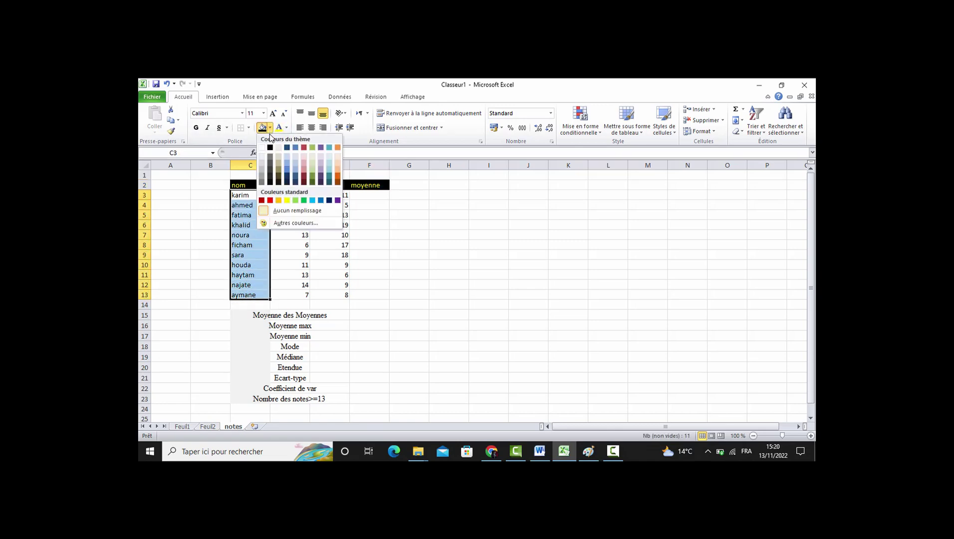
pyautogui.click(260, 162)
pyautogui.click(549, 297)
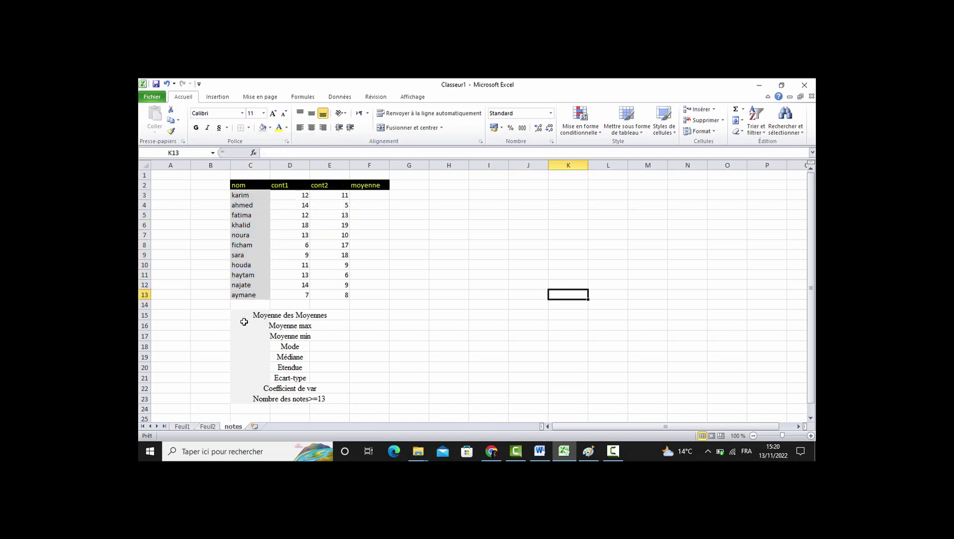
pyautogui.moveTo(244, 318); pyautogui.dragTo(331, 395)
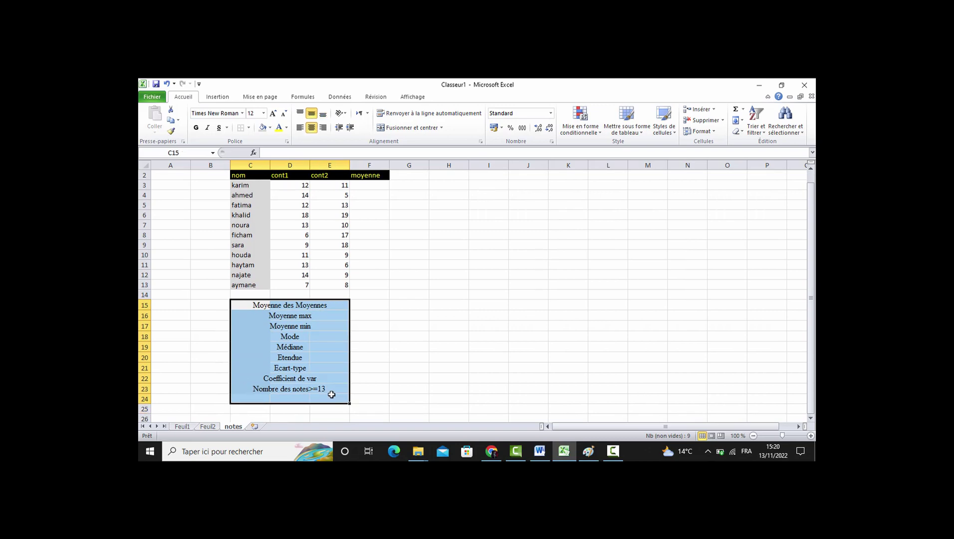
pyautogui.click(263, 127)
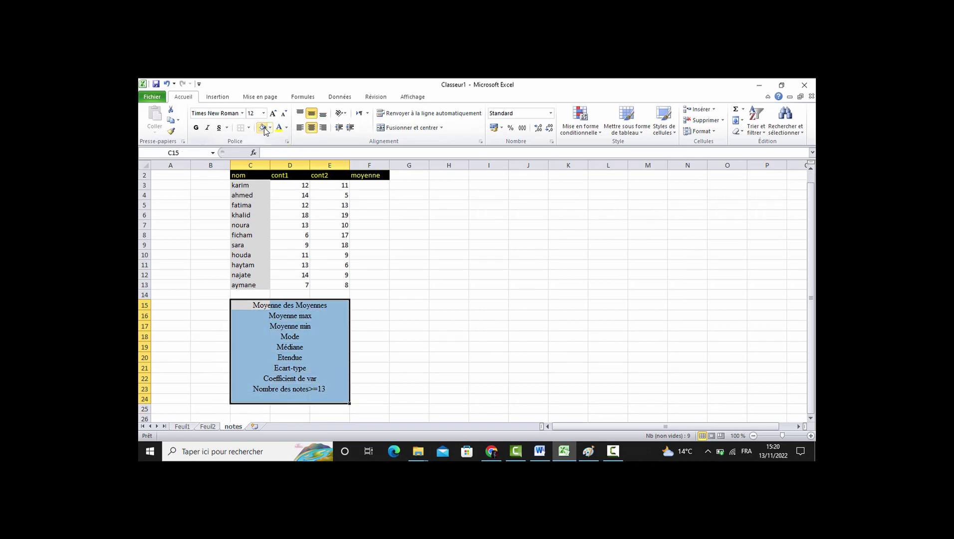
pyautogui.click(388, 266)
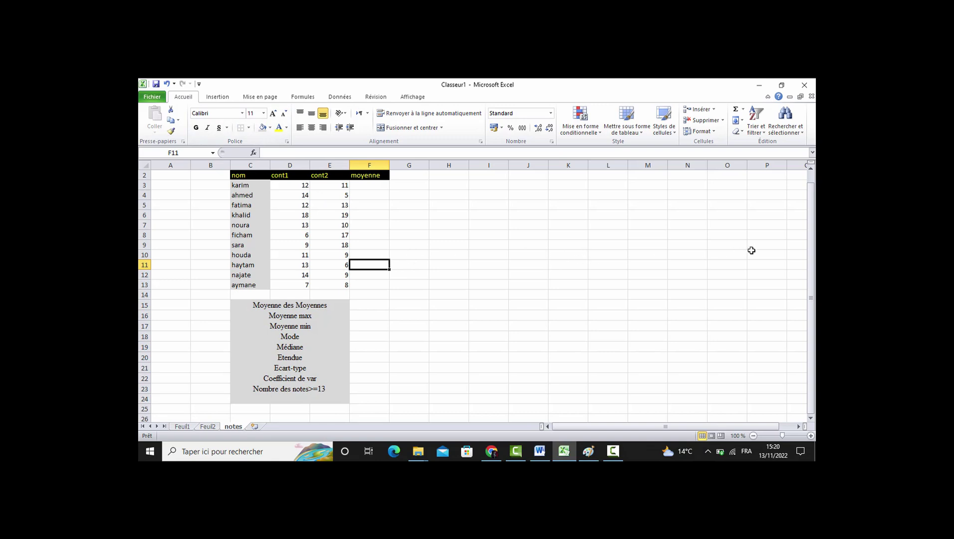
# Set the text of range C2:F24 to 12-point Times New Roman.
pyautogui.moveTo(812, 260); pyautogui.dragTo(811, 252)
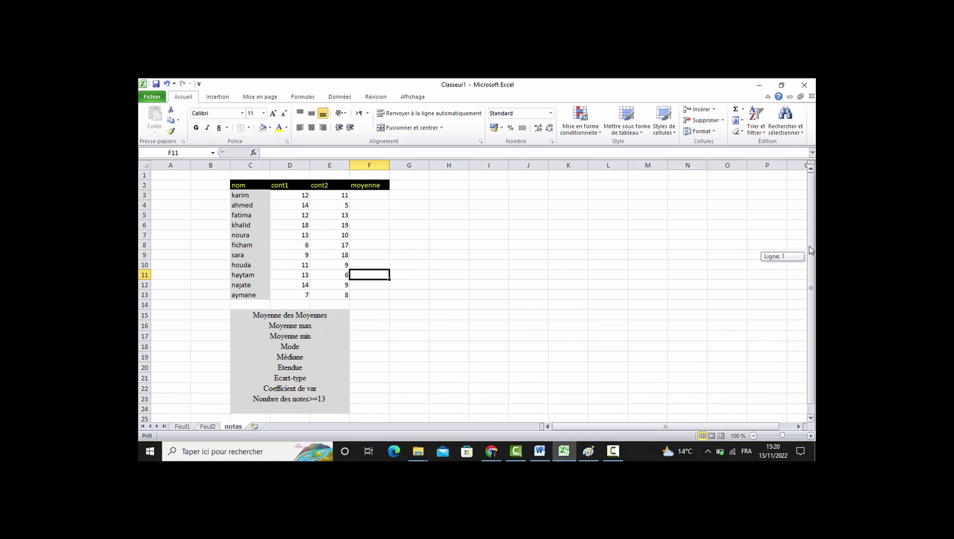
pyautogui.click(252, 187)
pyautogui.moveTo(254, 193); pyautogui.dragTo(369, 408)
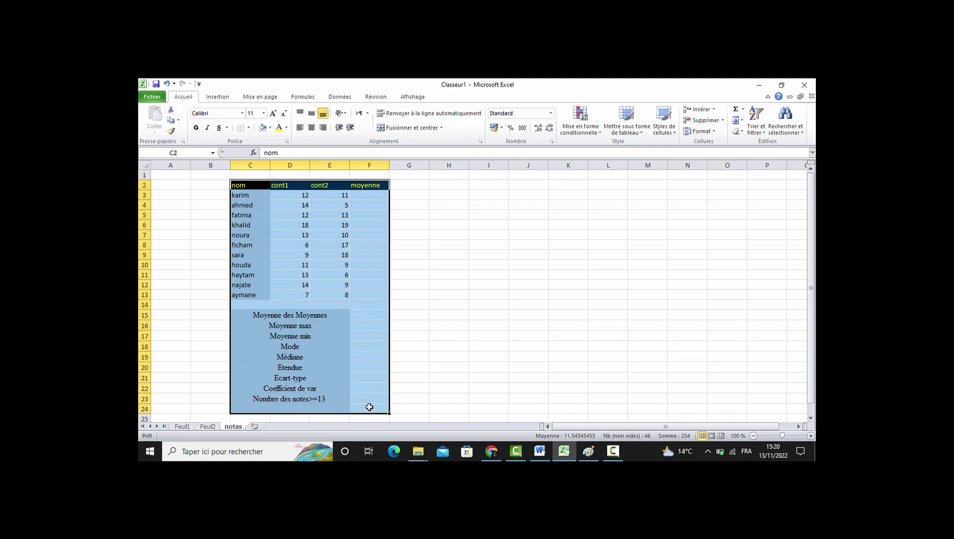
pyautogui.click(263, 113)
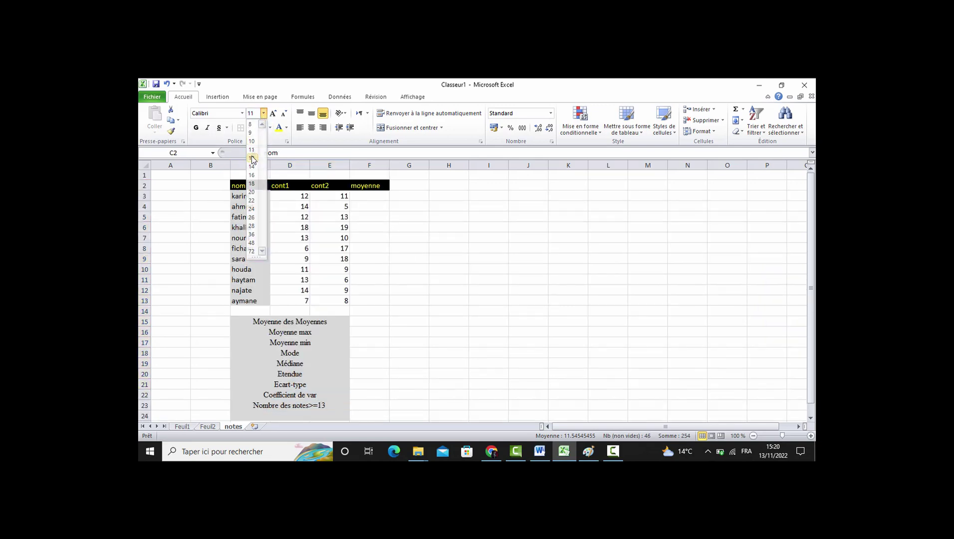
pyautogui.click(252, 159)
pyautogui.click(241, 113)
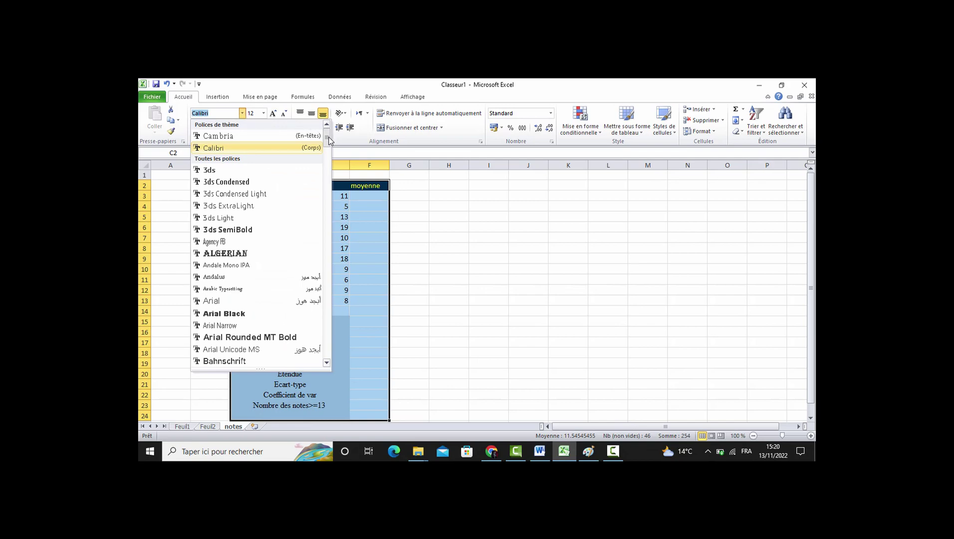
pyautogui.moveTo(328, 142); pyautogui.dragTo(329, 339)
pyautogui.click(271, 274)
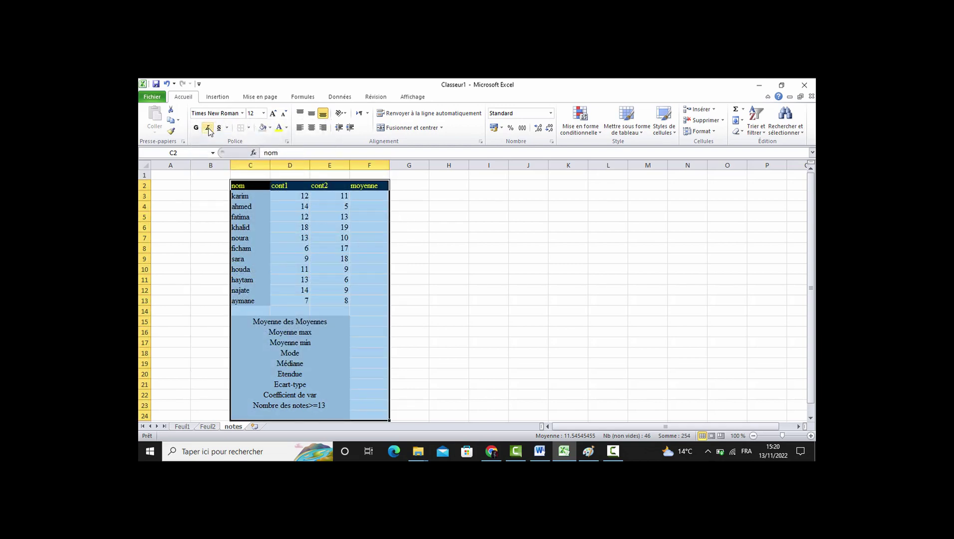
# Make the text of C2:F24 bold and centre it horizontally, leaving cell F3 selected.
pyautogui.click(196, 129)
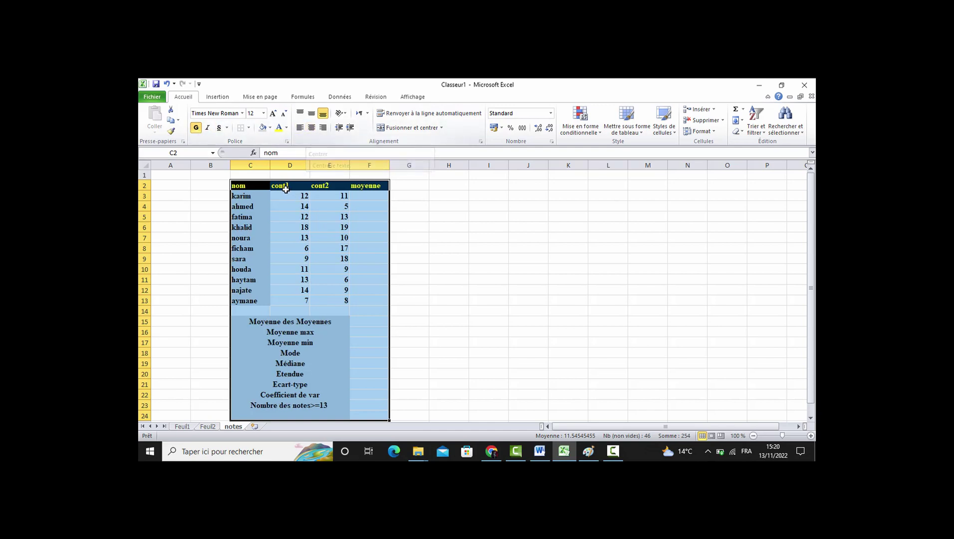
pyautogui.click(312, 128)
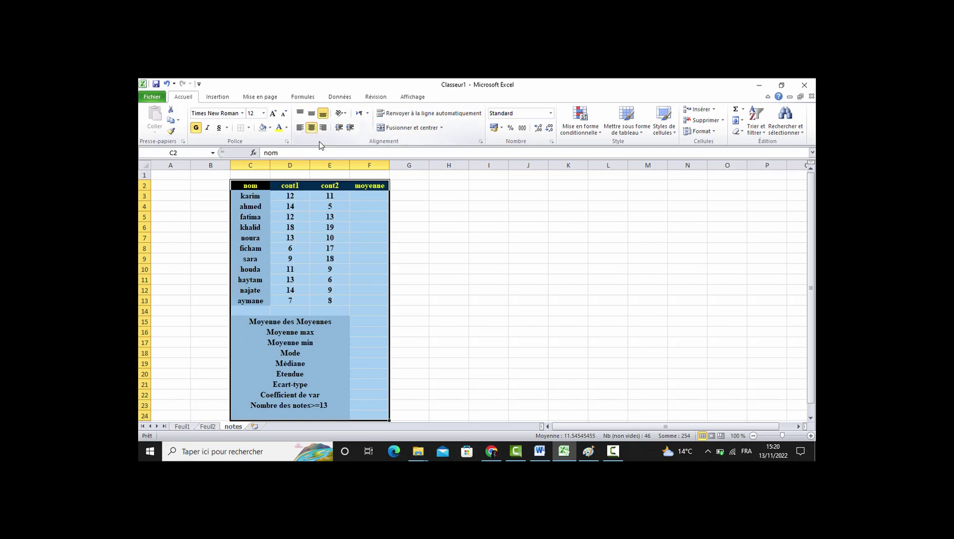
pyautogui.click(362, 199)
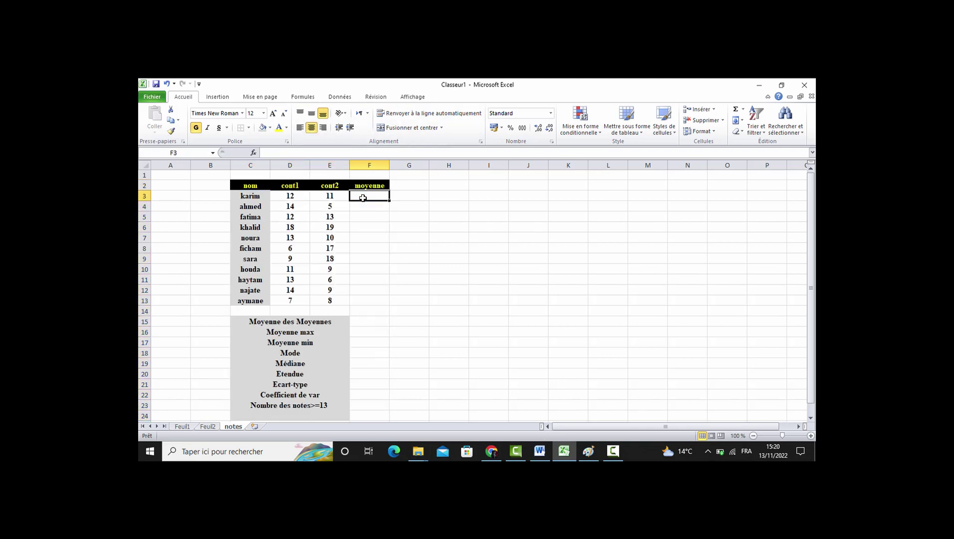
# Switch to Word, highlight instruction 2, "Calculer la moyenne de chaque élève", and return to Excel.
pyautogui.click(540, 452)
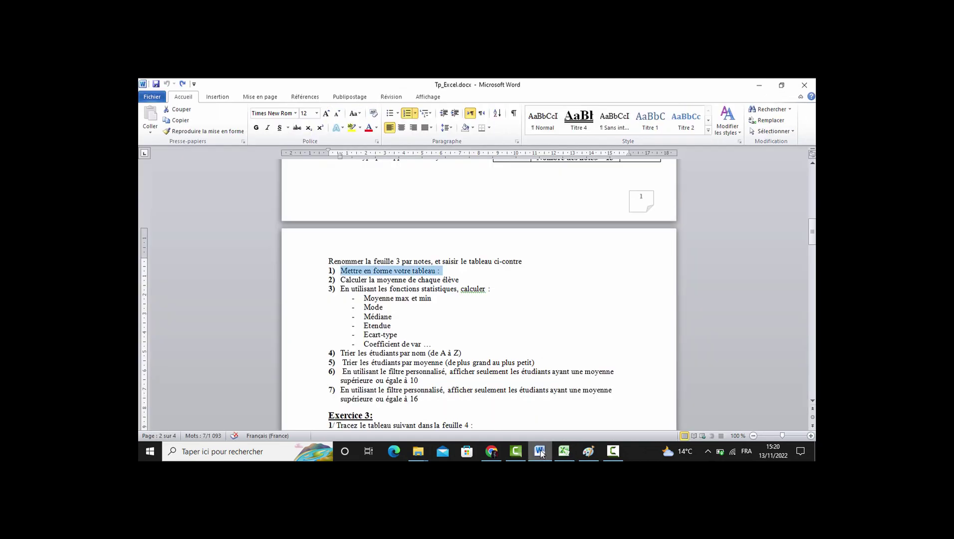
pyautogui.click(384, 280)
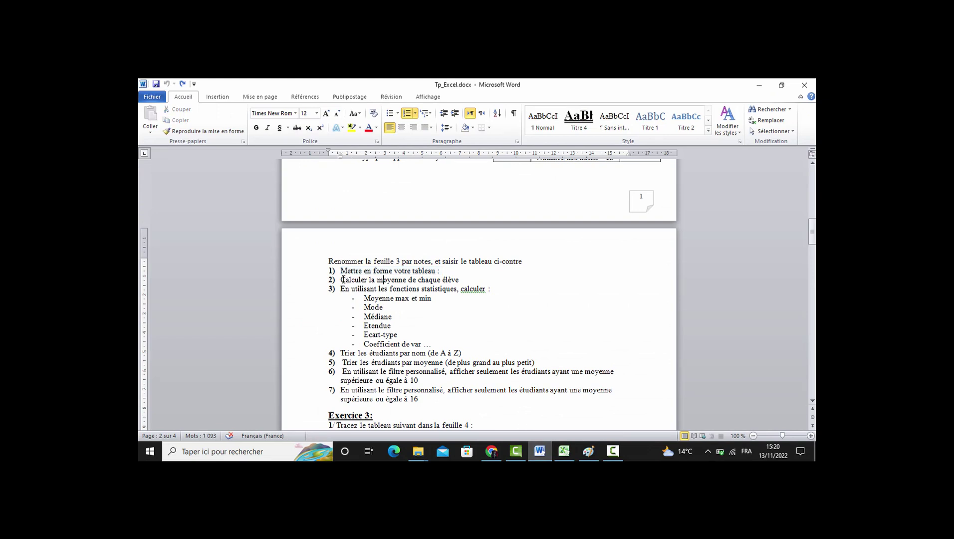
pyautogui.moveTo(343, 280); pyautogui.dragTo(457, 278)
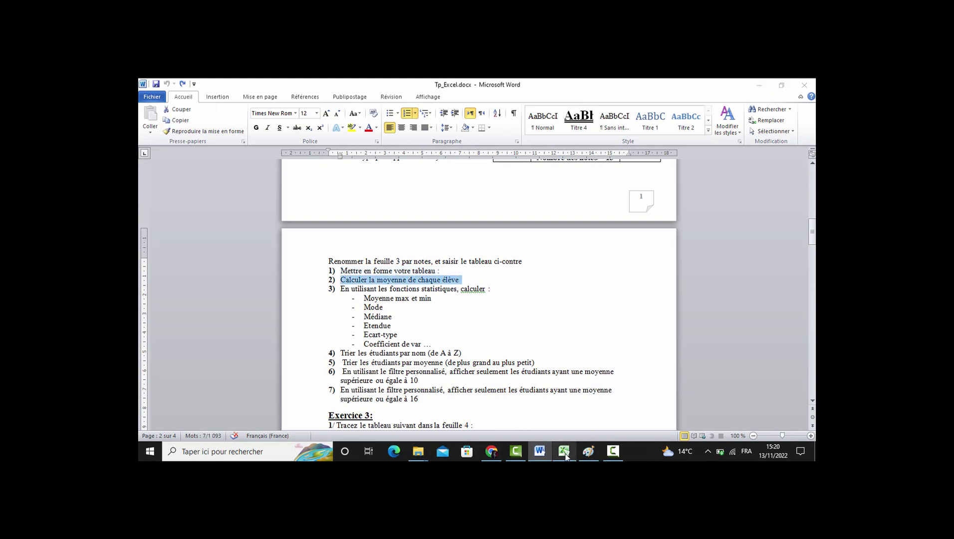
pyautogui.click(564, 451)
pyautogui.write('=')
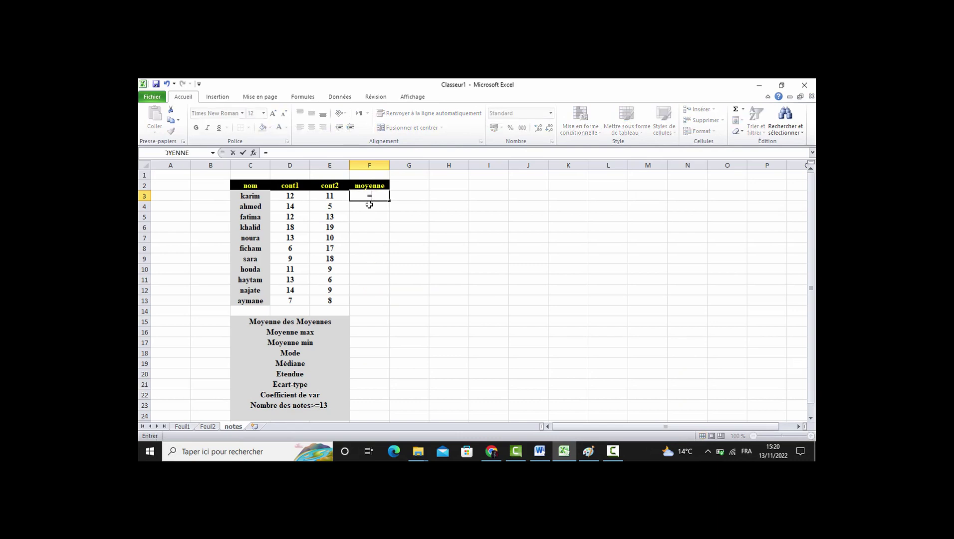
pyautogui.write('(')
pyautogui.press('Escape')
pyautogui.click(469, 243)
# Enter the formula =(D3+E3)/2 in F3 to average the first student's two marks.
pyautogui.click(377, 196)
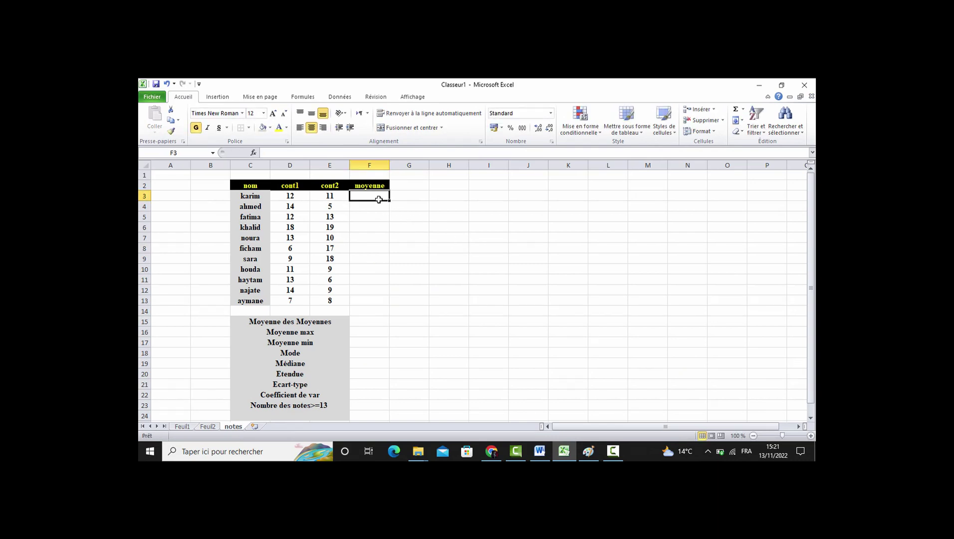
pyautogui.write('=(')
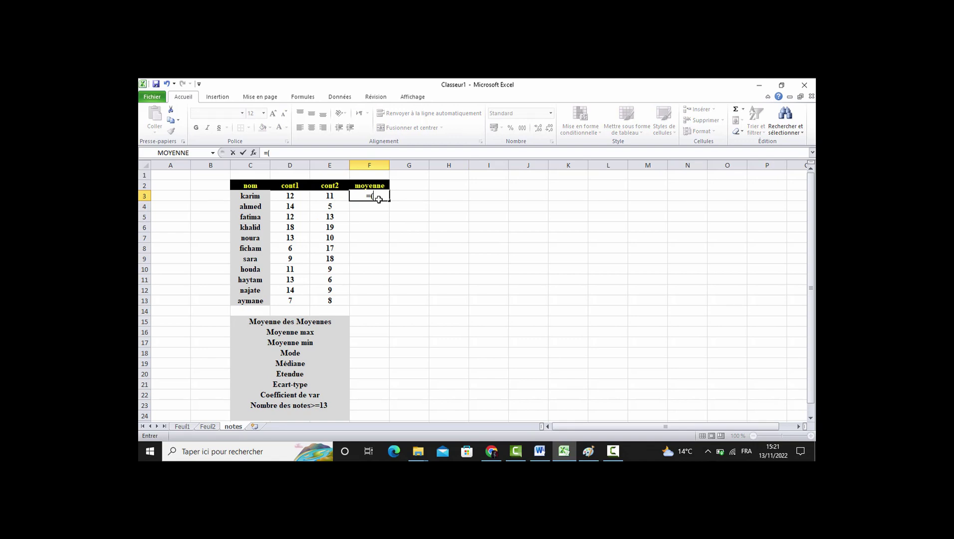
pyautogui.click(300, 196)
pyautogui.write('+')
pyautogui.click(323, 196)
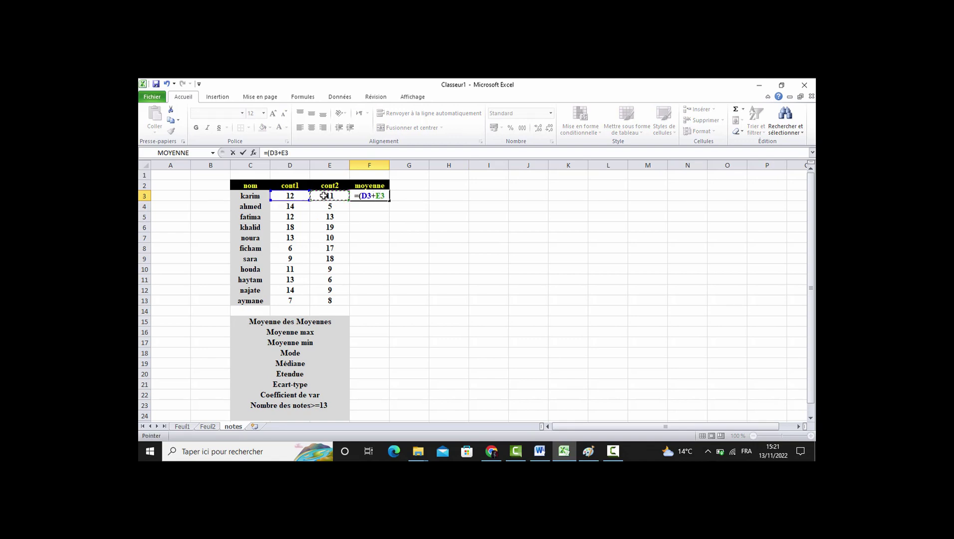
pyautogui.write(')/3')
pyautogui.press('BackSpace')
pyautogui.write('2')
pyautogui.press('Return')
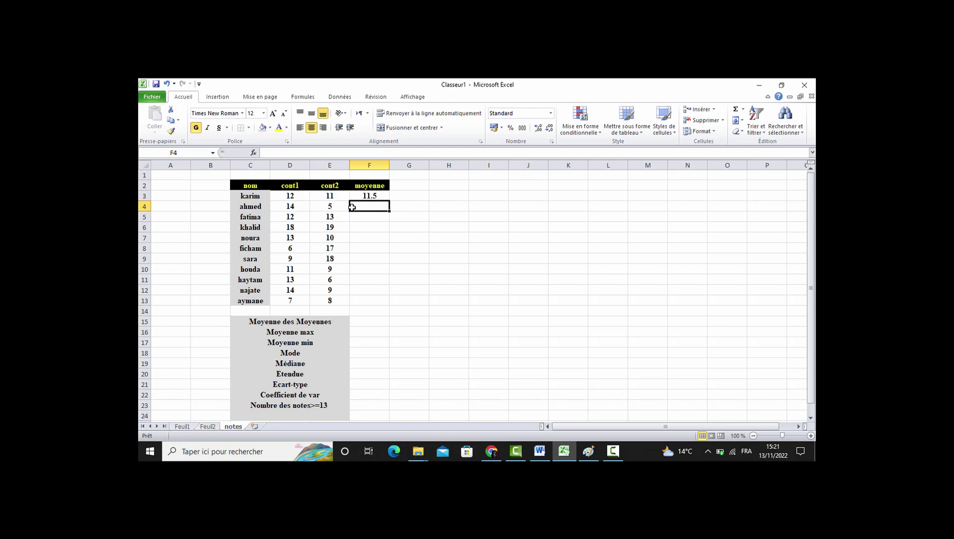
# Copy the average formula from F3 down to F13 for all the students.
pyautogui.click(378, 195)
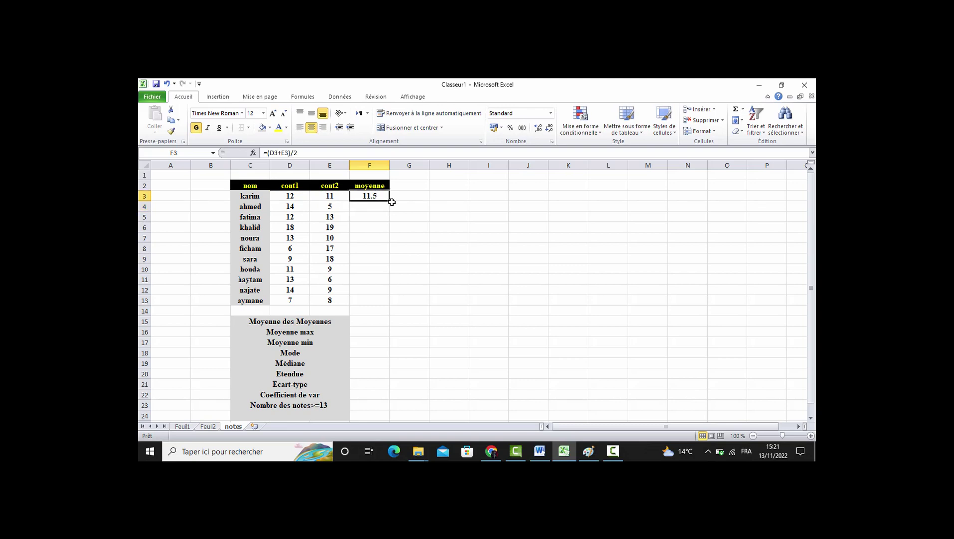
pyautogui.moveTo(391, 201); pyautogui.dragTo(387, 305)
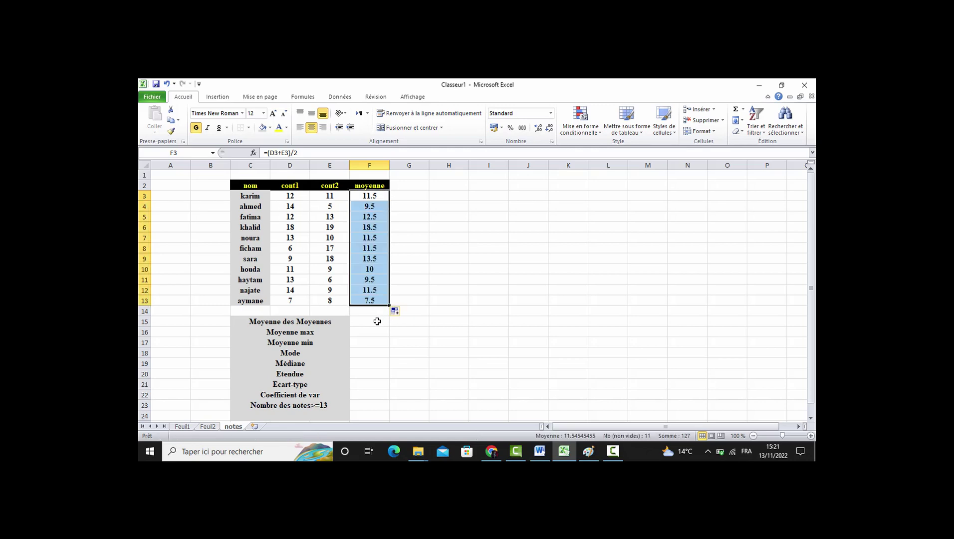
pyautogui.click(402, 340)
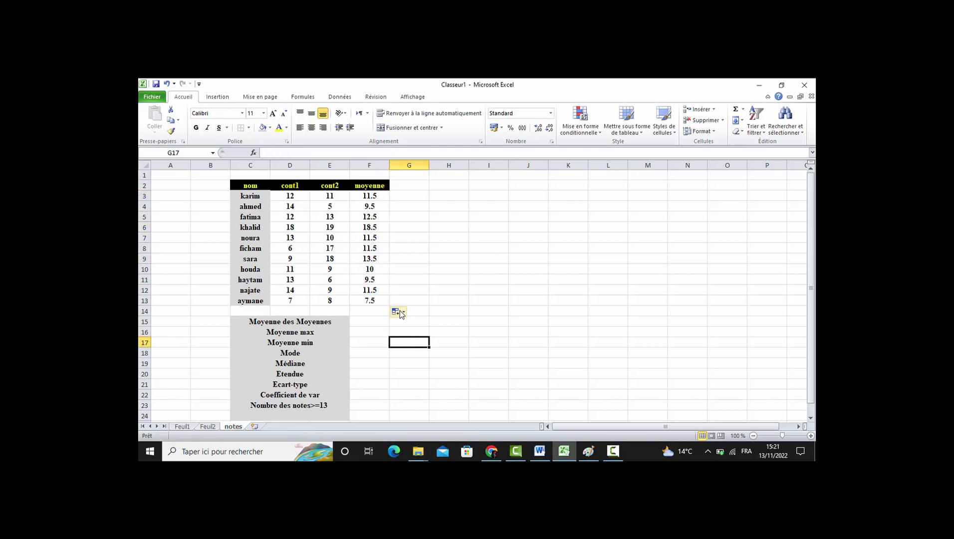
# Switch to Word and highlight instruction 3, "En utilisant les fonctions statistiques, calculer", followed by its item "Moyenne max et min".
pyautogui.click(540, 451)
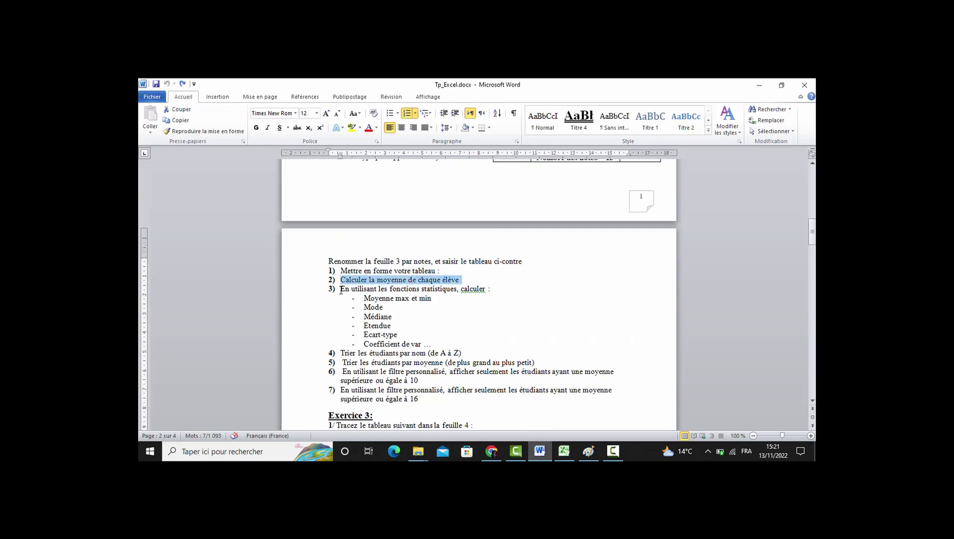
pyautogui.moveTo(340, 290); pyautogui.dragTo(498, 293)
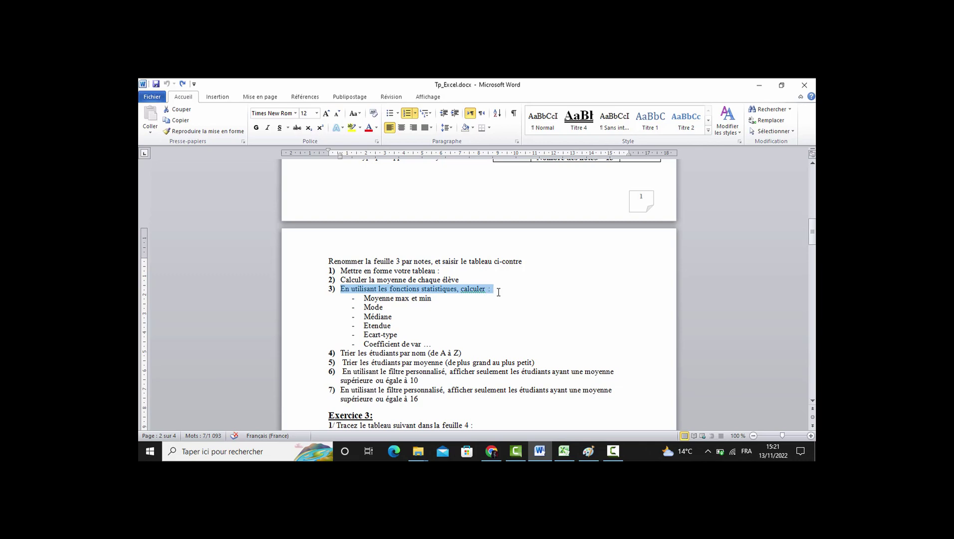
pyautogui.moveTo(364, 298); pyautogui.dragTo(436, 298)
pyautogui.moveTo(365, 307); pyautogui.dragTo(432, 305)
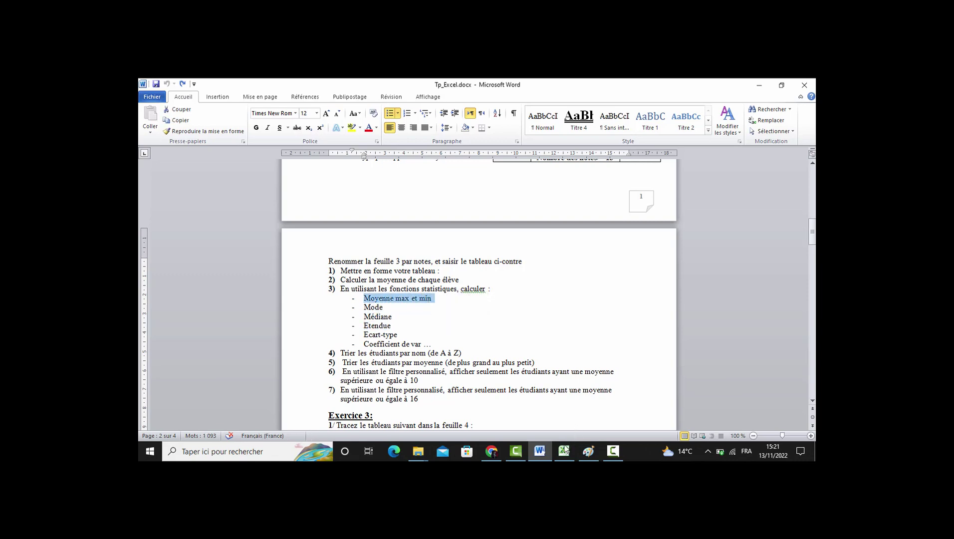
# Switch to Excel and start inserting a function in F15, listing the functions of the category Tous.
pyautogui.hotkey('alt', 'Tab')
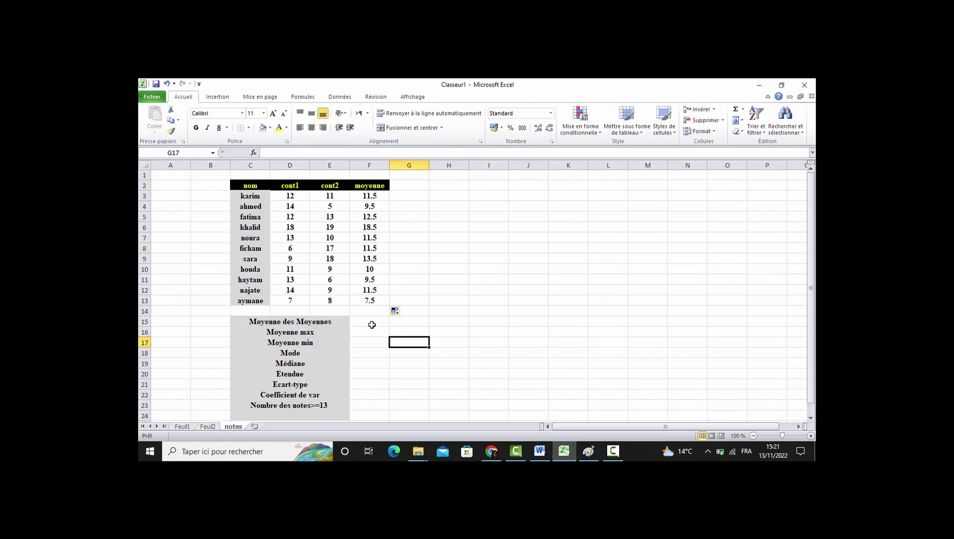
pyautogui.click(373, 325)
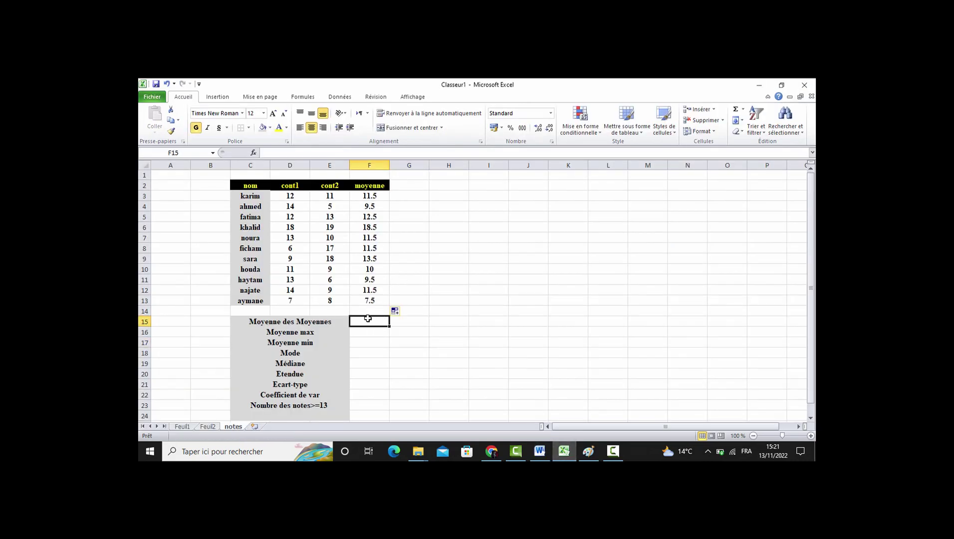
pyautogui.click(254, 153)
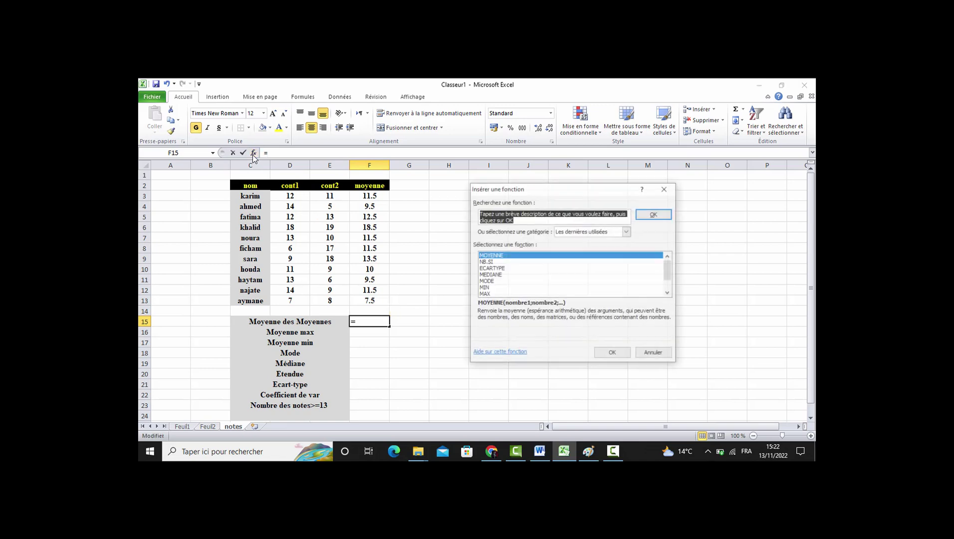
pyautogui.click(627, 231)
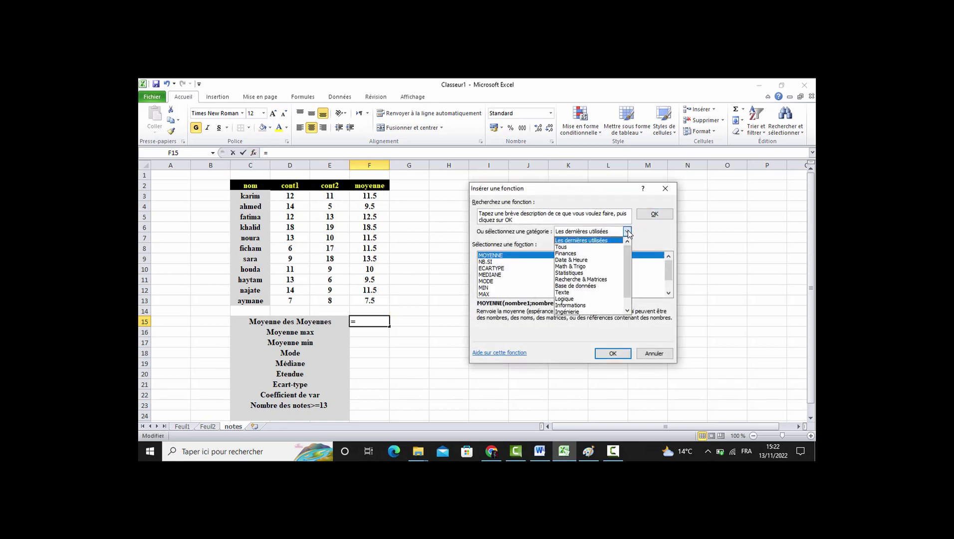
pyautogui.click(563, 247)
# Find the MOYENNE function in the full function list and accept it for cell F15.
pyautogui.click(668, 293)
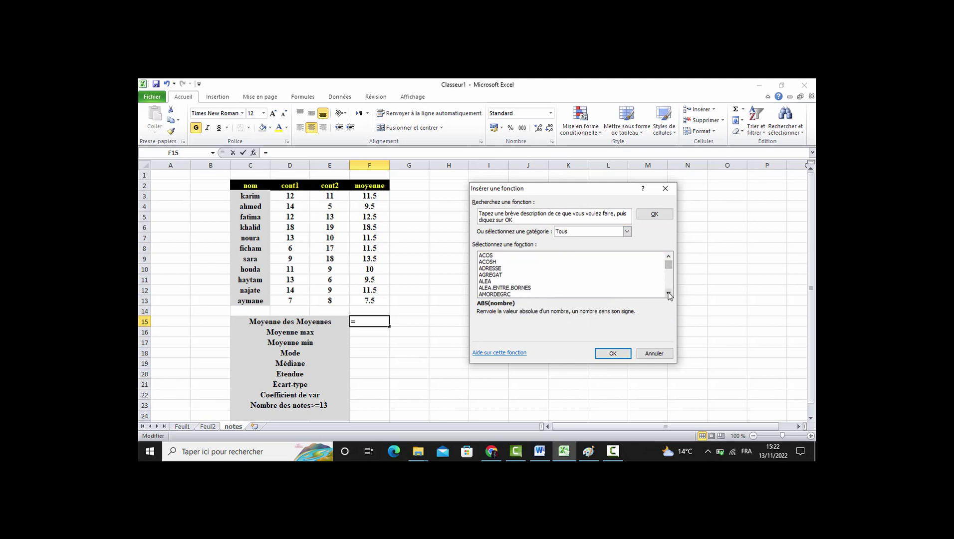
pyautogui.click(669, 293)
pyautogui.click(669, 293)
pyautogui.click(668, 293)
pyautogui.click(668, 293)
pyautogui.click(669, 293)
pyautogui.click(494, 275)
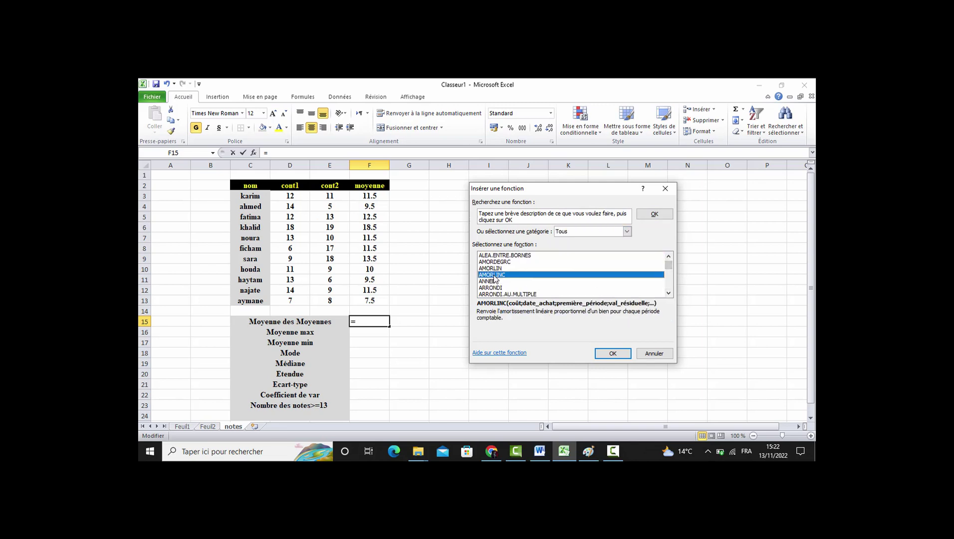
pyautogui.press('m')
pyautogui.press('m')
pyautogui.press('m')
pyautogui.press('m')
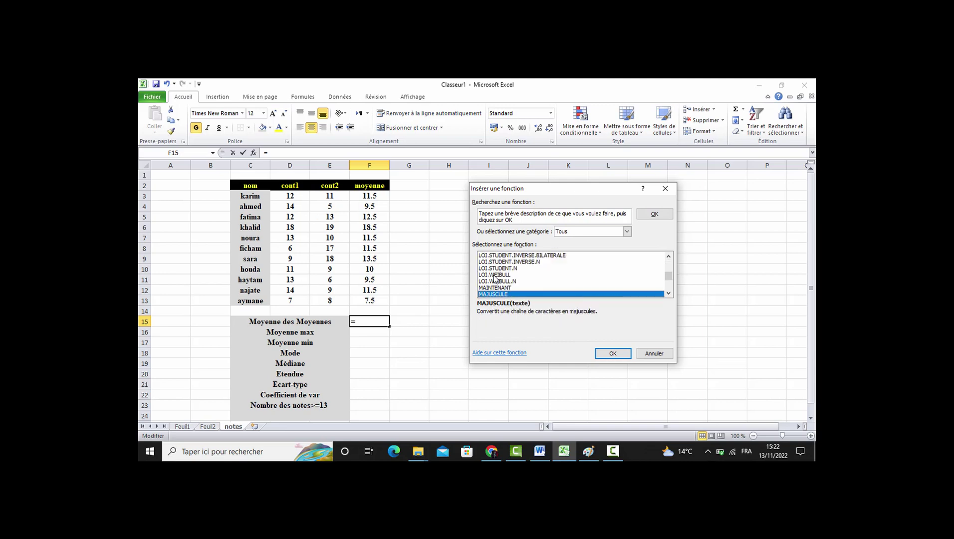
pyautogui.press('m')
pyautogui.press('m')
pyautogui.press('m')
pyautogui.press('m')
pyautogui.press('m')
pyautogui.press('m')
pyautogui.press('m')
pyautogui.press('m')
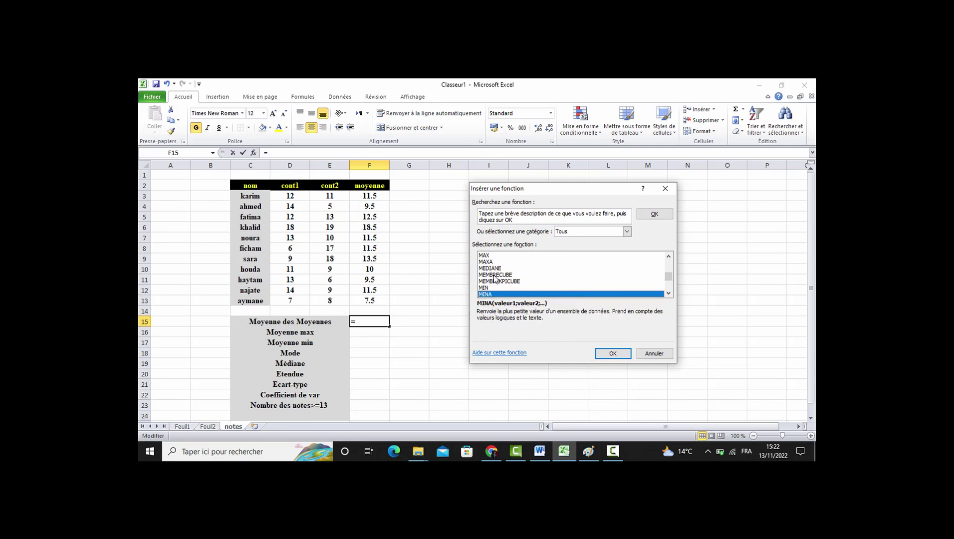
pyautogui.press('m')
pyautogui.press('m')
pyautogui.press('m')
pyautogui.press('m')
pyautogui.press('m')
pyautogui.press('m')
pyautogui.press('m')
pyautogui.press('m')
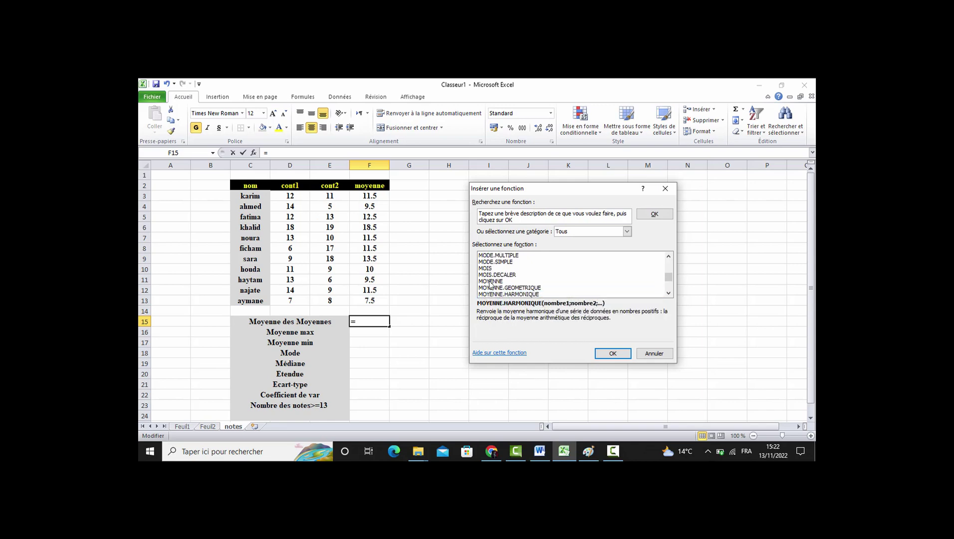
pyautogui.click(492, 281)
pyautogui.click(617, 356)
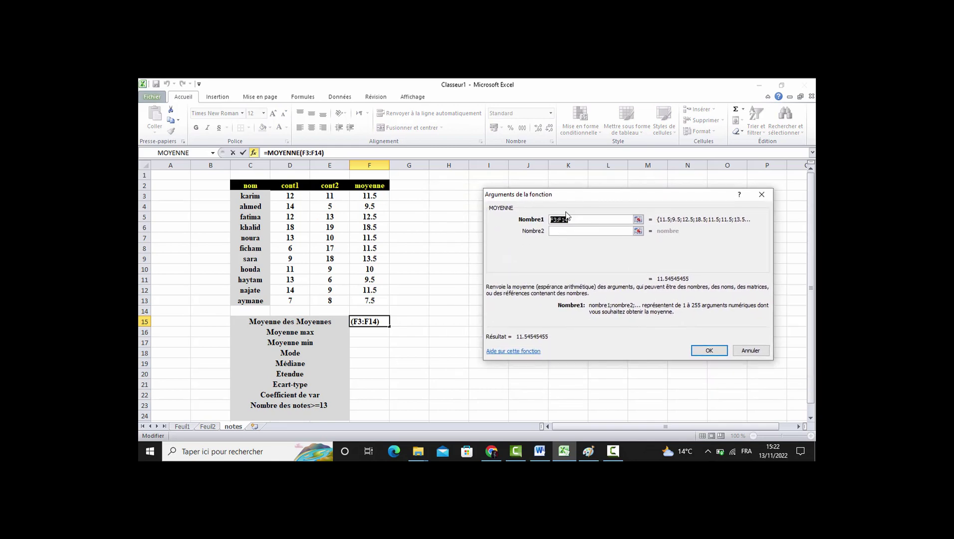
# Use the student averages F3:F13 as the first argument of MOYENNE and insert the function.
pyautogui.moveTo(558, 201); pyautogui.dragTo(647, 212)
pyautogui.moveTo(587, 264); pyautogui.dragTo(570, 185)
pyautogui.moveTo(369, 195); pyautogui.dragTo(370, 301)
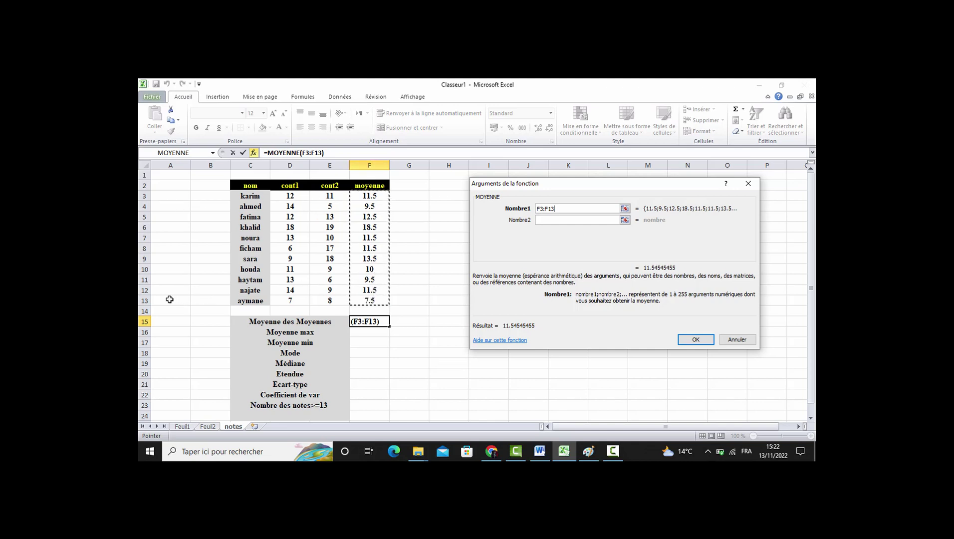
pyautogui.click(695, 339)
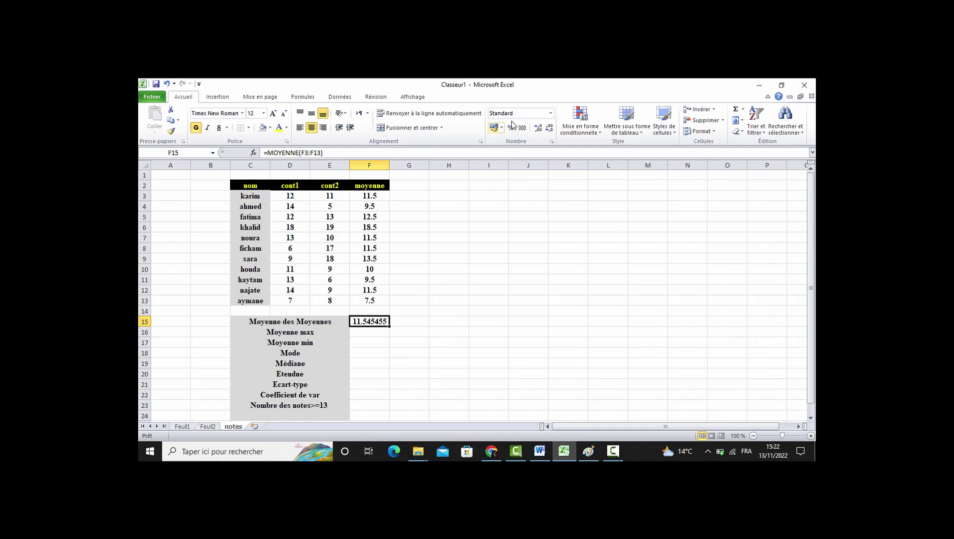
# Apply the Nombre format to the average of averages in F15 and to the student averages F3:F13.
pyautogui.click(551, 114)
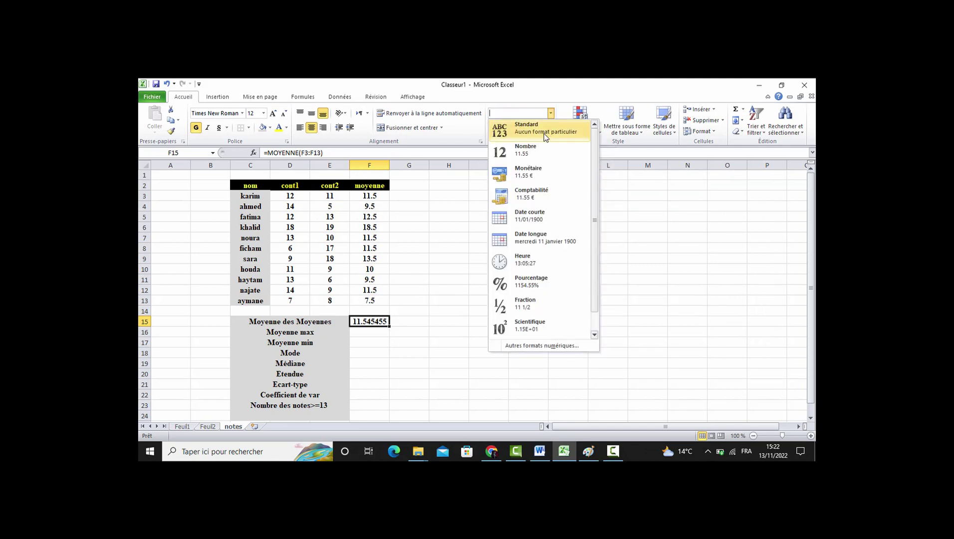
pyautogui.click(534, 149)
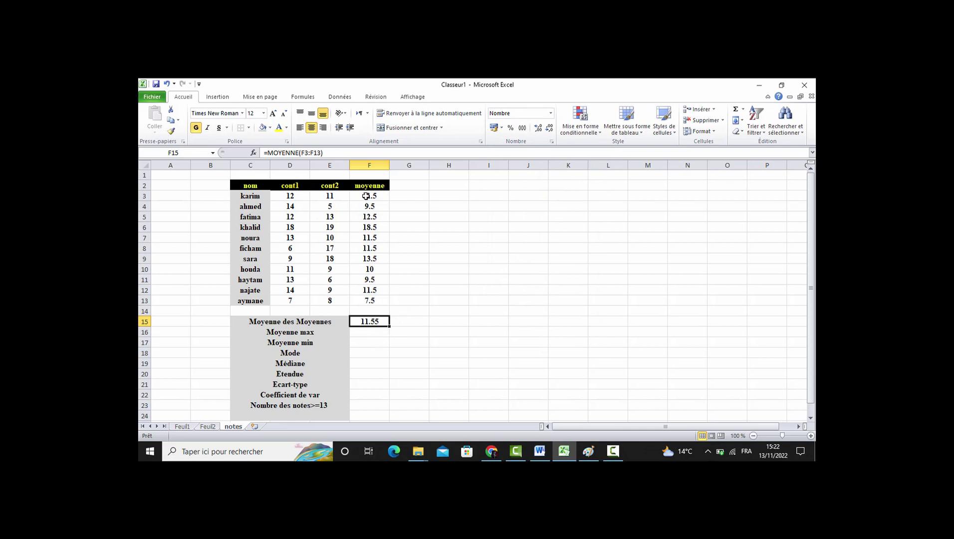
pyautogui.moveTo(366, 197); pyautogui.dragTo(370, 300)
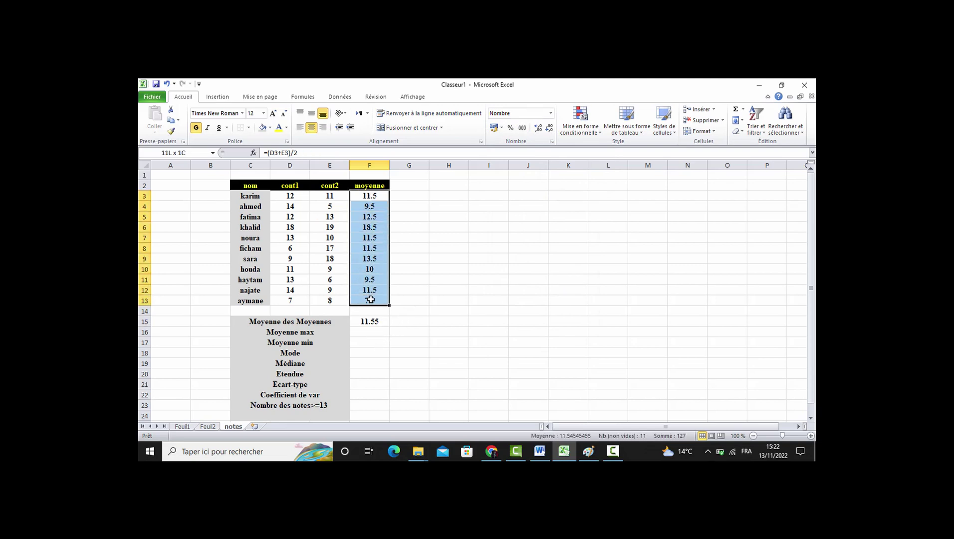
pyautogui.click(551, 113)
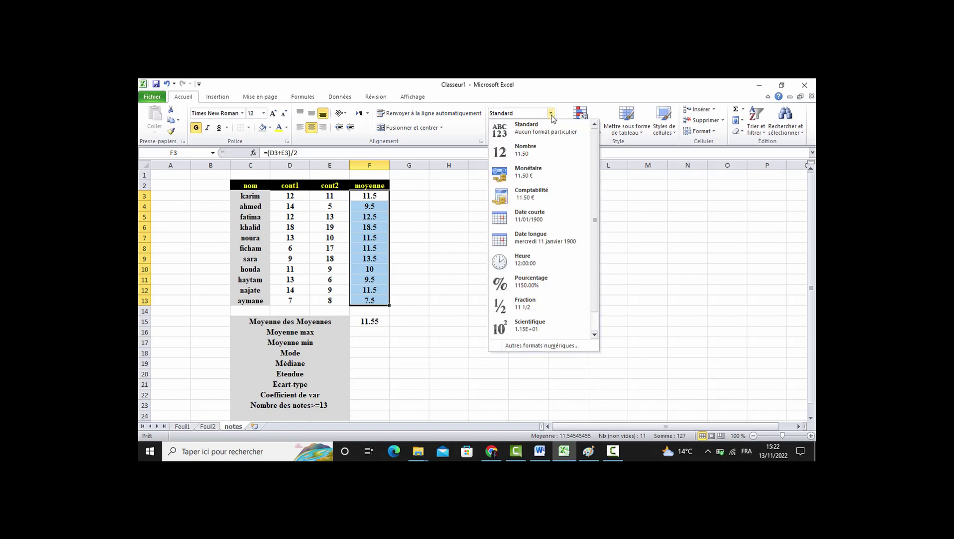
pyautogui.click(527, 149)
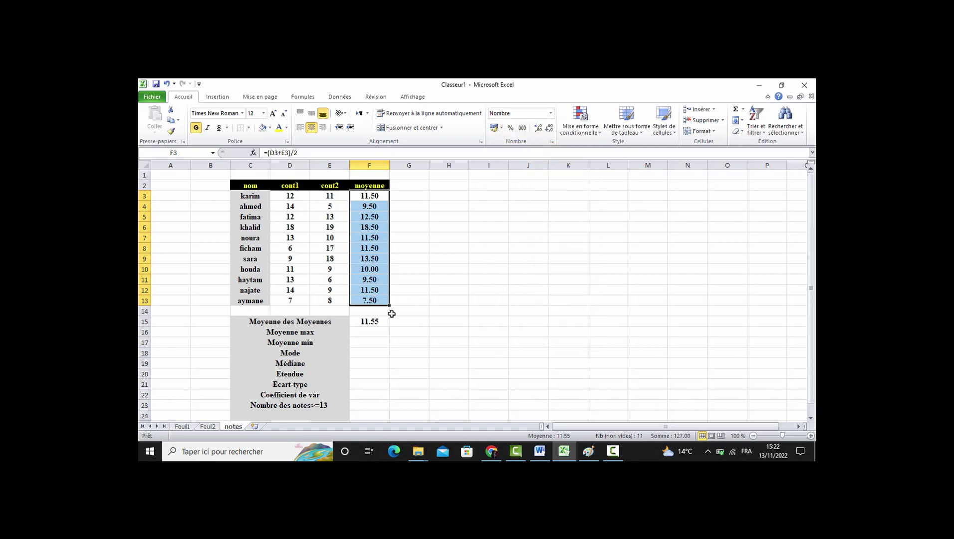
pyautogui.moveTo(369, 322); pyautogui.dragTo(369, 389)
pyautogui.click(472, 315)
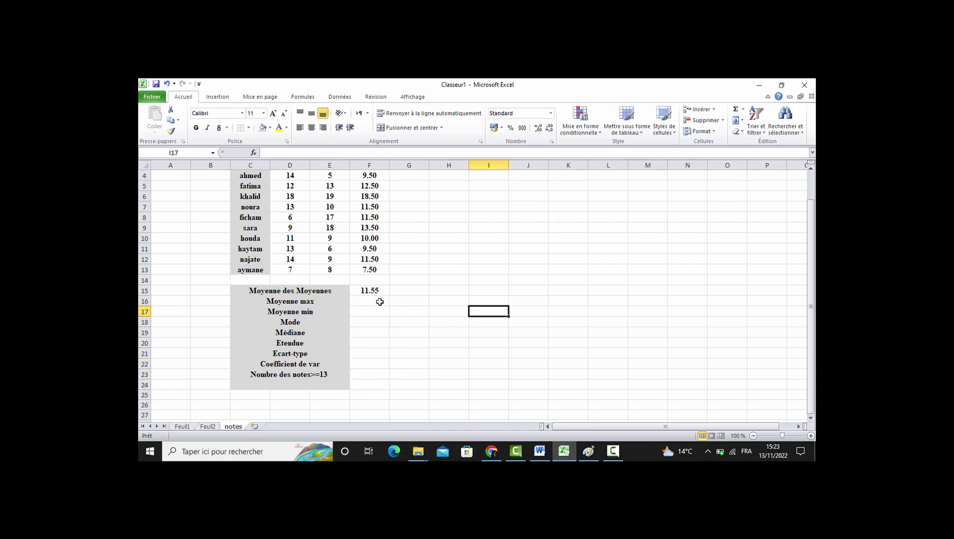
# Insert the MAX function in F16 for Moyenne max, using the student averages F3:F13 as its first argument.
pyautogui.click(363, 300)
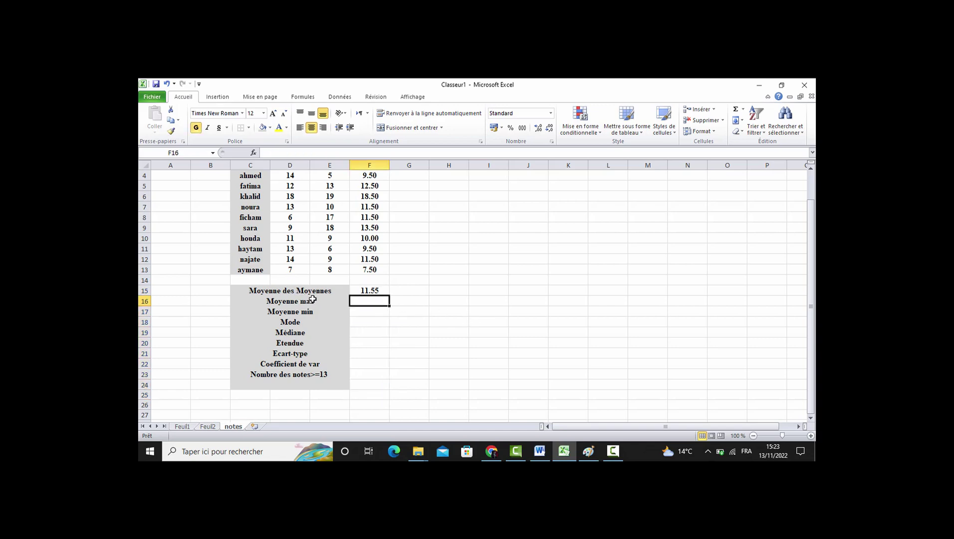
pyautogui.click(253, 153)
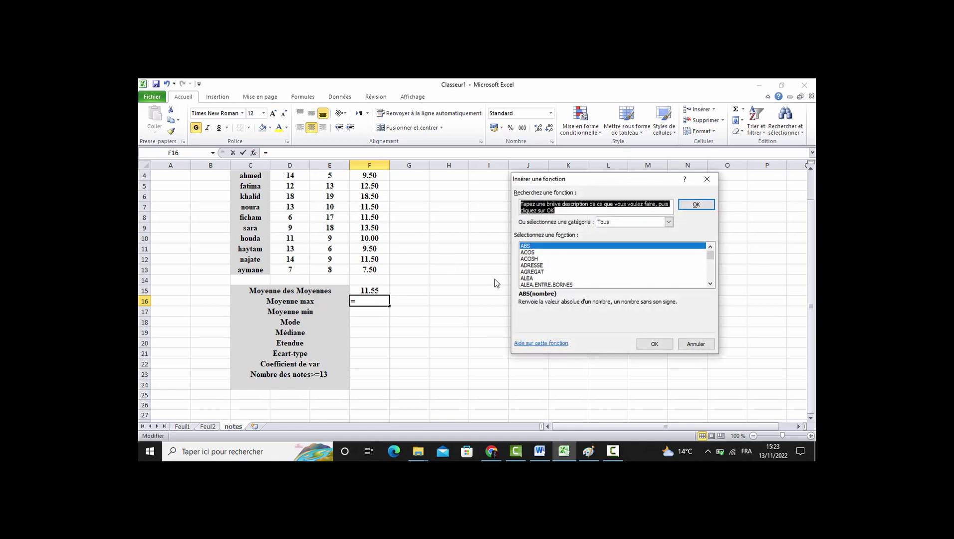
pyautogui.click(528, 258)
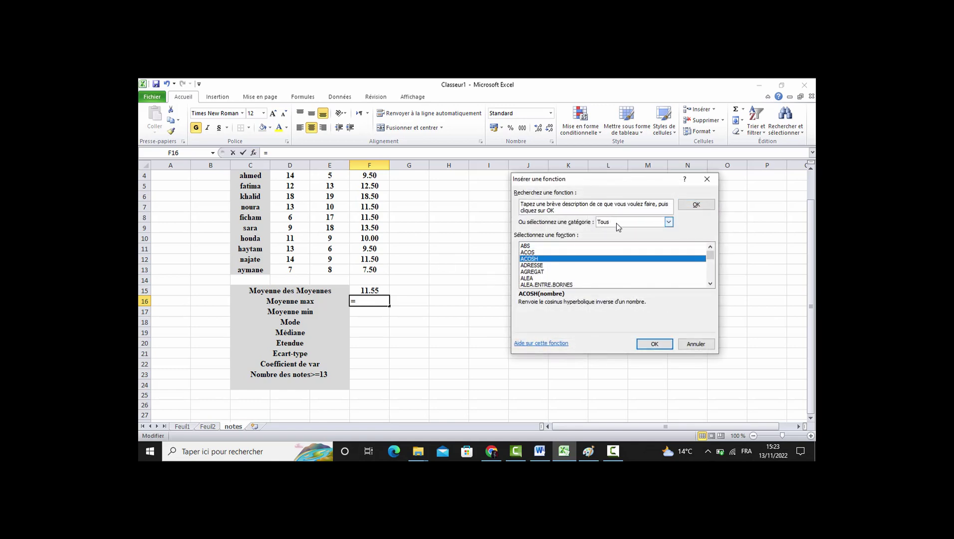
pyautogui.press('m')
pyautogui.press('m')
pyautogui.press('m')
pyautogui.press('m')
pyautogui.press('m')
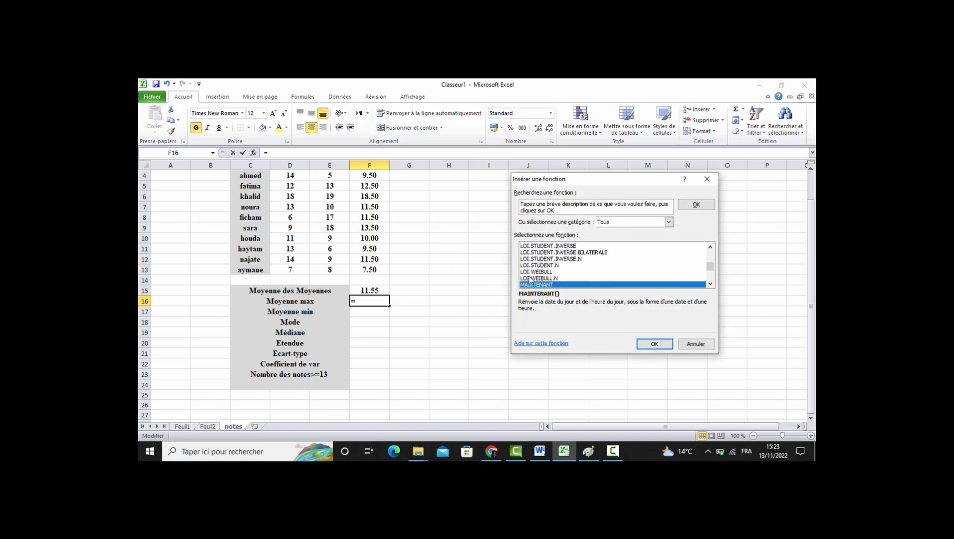
pyautogui.click(527, 272)
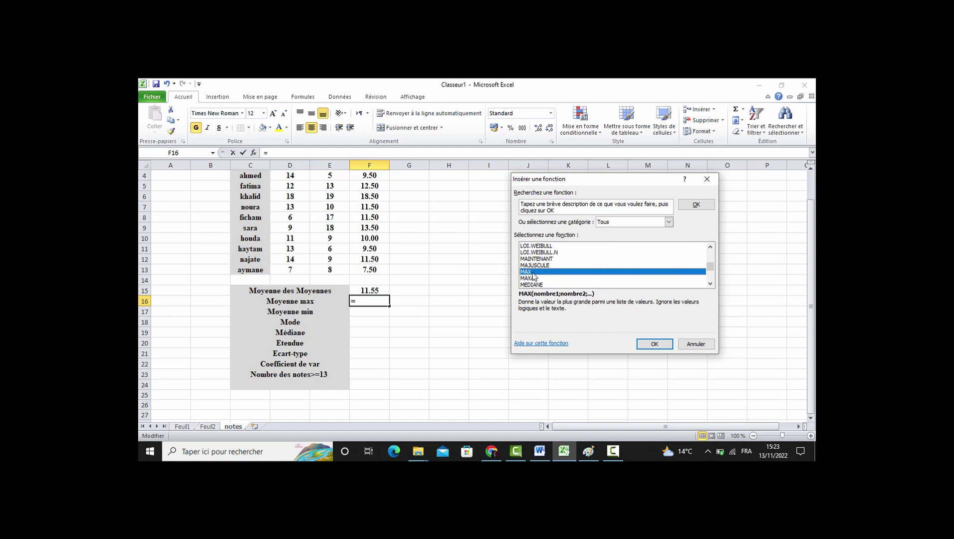
pyautogui.click(655, 342)
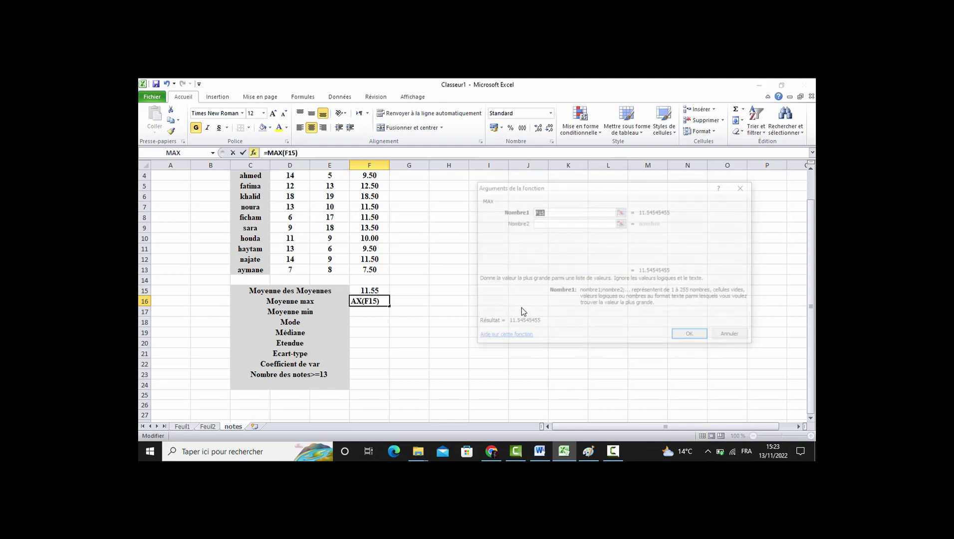
pyautogui.scroll(1, 812, 244)
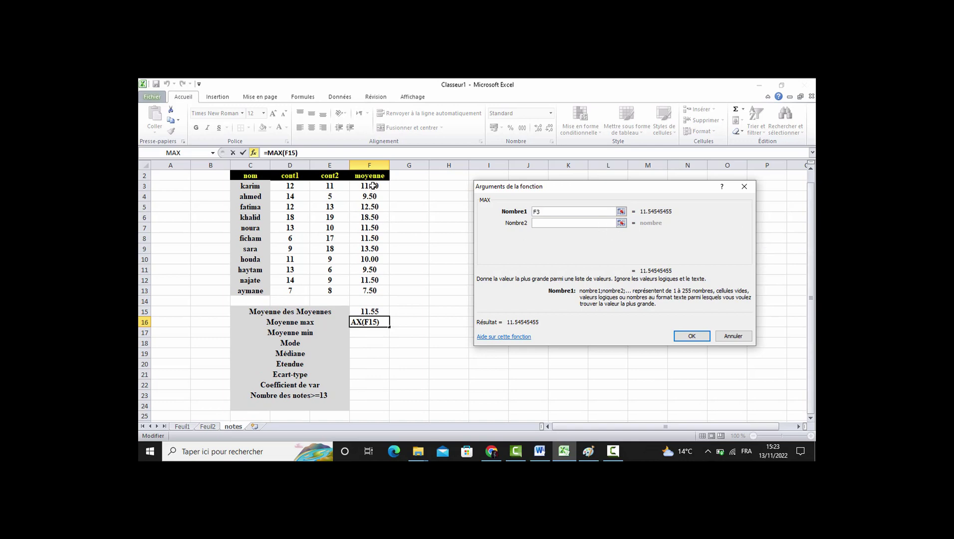
pyautogui.moveTo(372, 190); pyautogui.dragTo(370, 288)
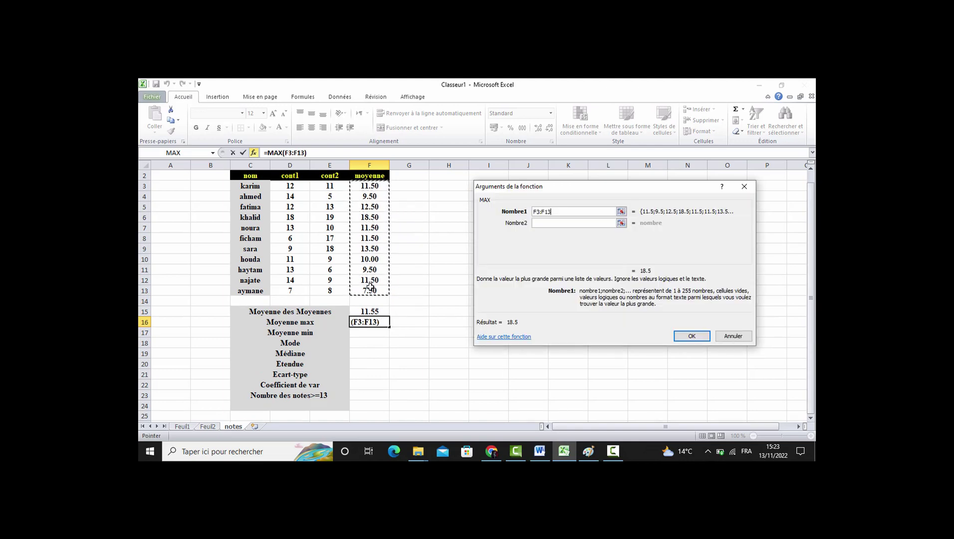
pyautogui.click(684, 335)
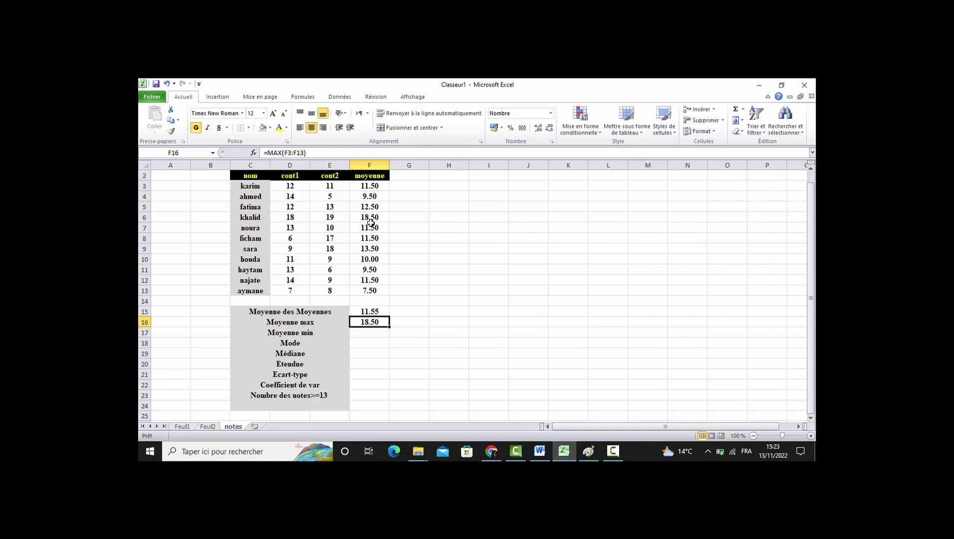
# Insert the MIN function in F17 for Moyenne min, with the student averages F3:F13 as its first argument.
pyautogui.click(377, 333)
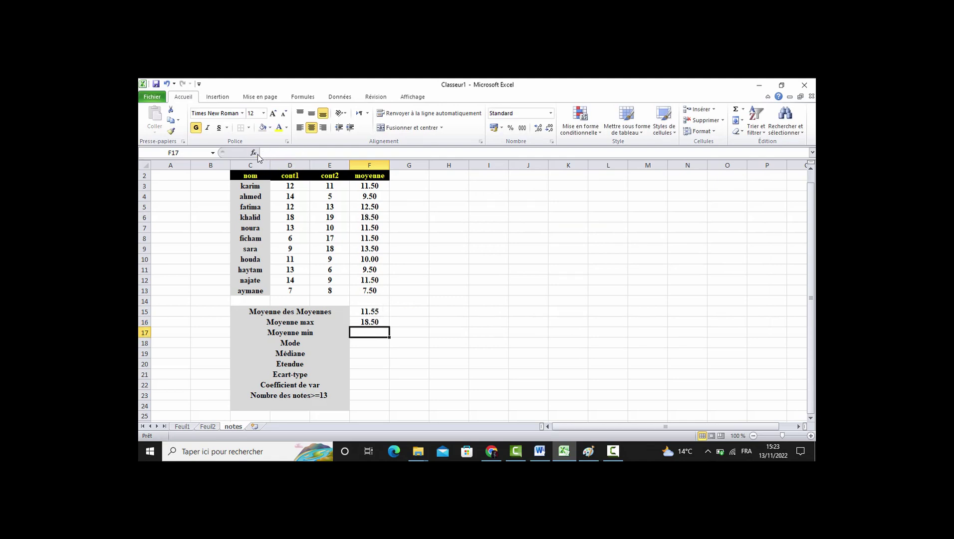
pyautogui.click(254, 153)
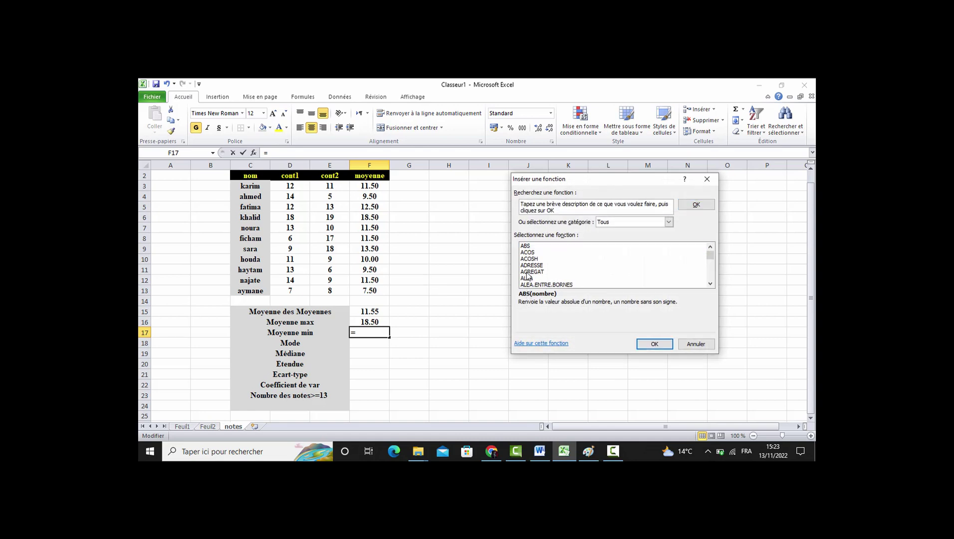
pyautogui.click(618, 273)
pyautogui.press('m')
pyautogui.press('m')
pyautogui.press('m')
pyautogui.press('m')
pyautogui.press('m')
pyautogui.press('m')
pyautogui.press('m')
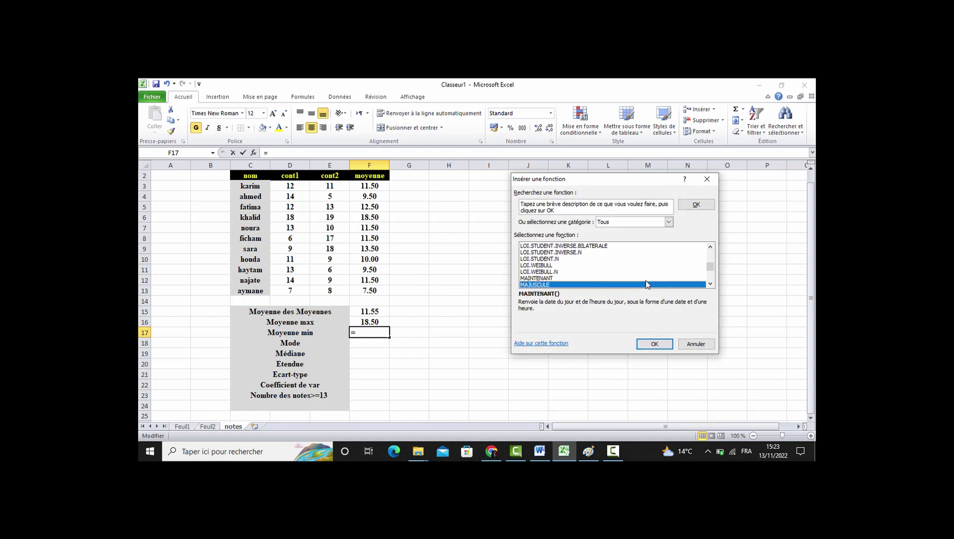
pyautogui.press('m')
pyautogui.press('m')
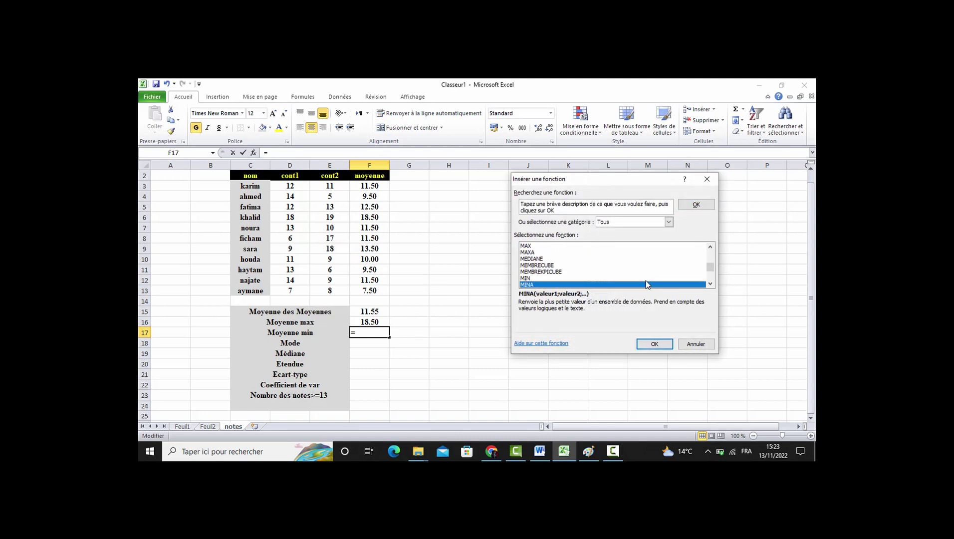
pyautogui.click(533, 279)
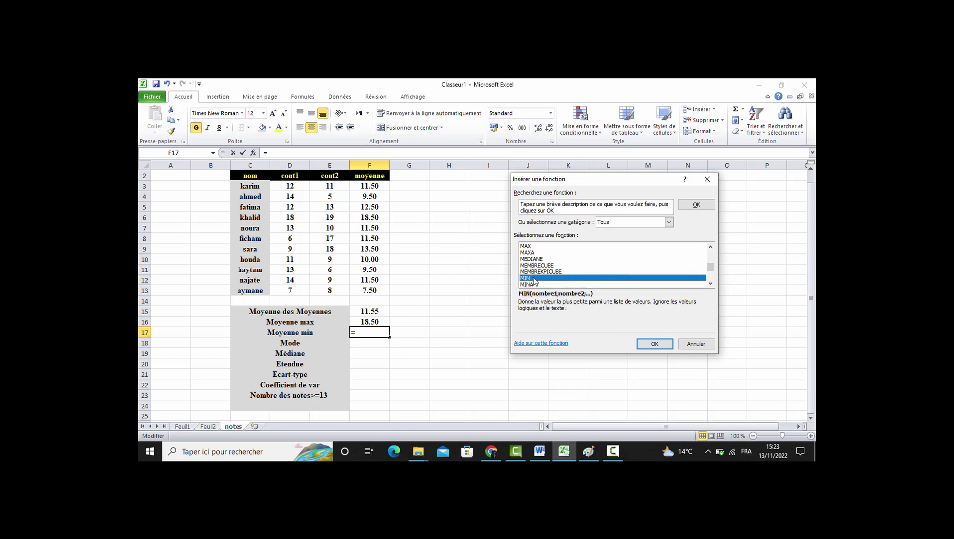
pyautogui.click(655, 344)
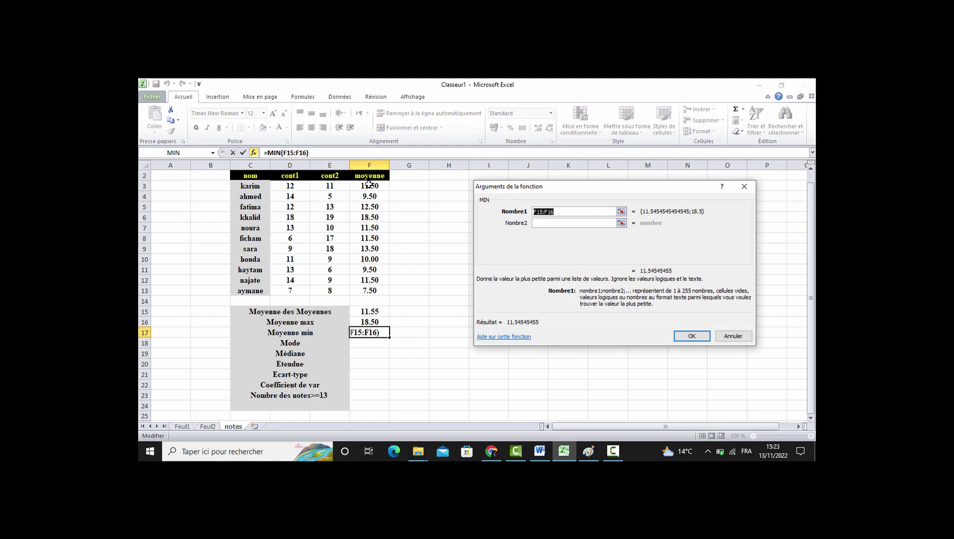
pyautogui.moveTo(378, 186); pyautogui.dragTo(379, 292)
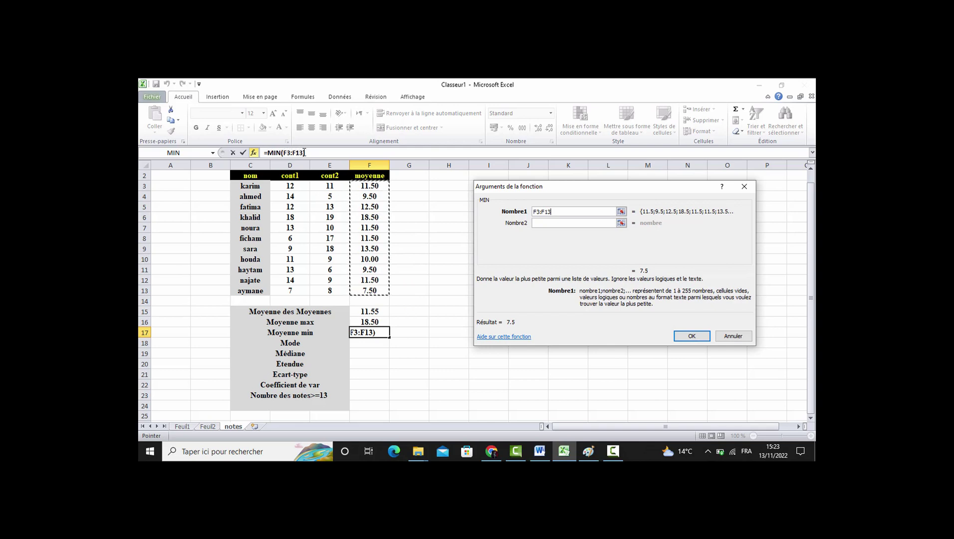
pyautogui.click(689, 335)
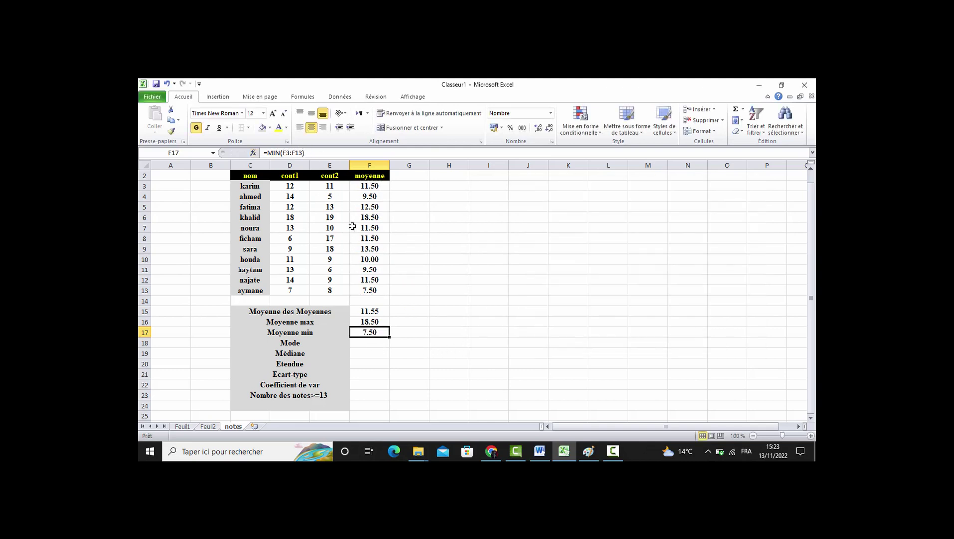
# Select cell F18 for Mode, switch to Word and highlight the definition of Mode under Exercice 2.
pyautogui.click(370, 343)
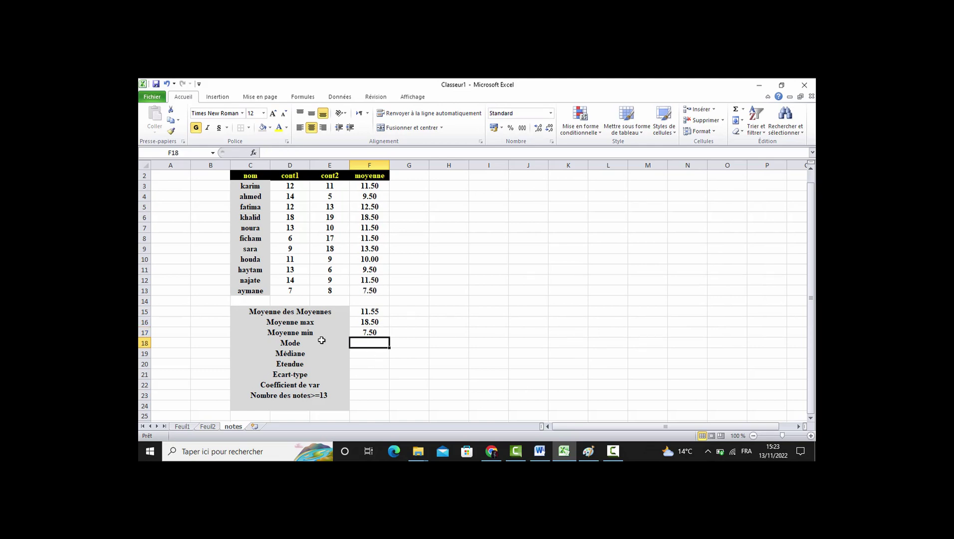
pyautogui.click(540, 452)
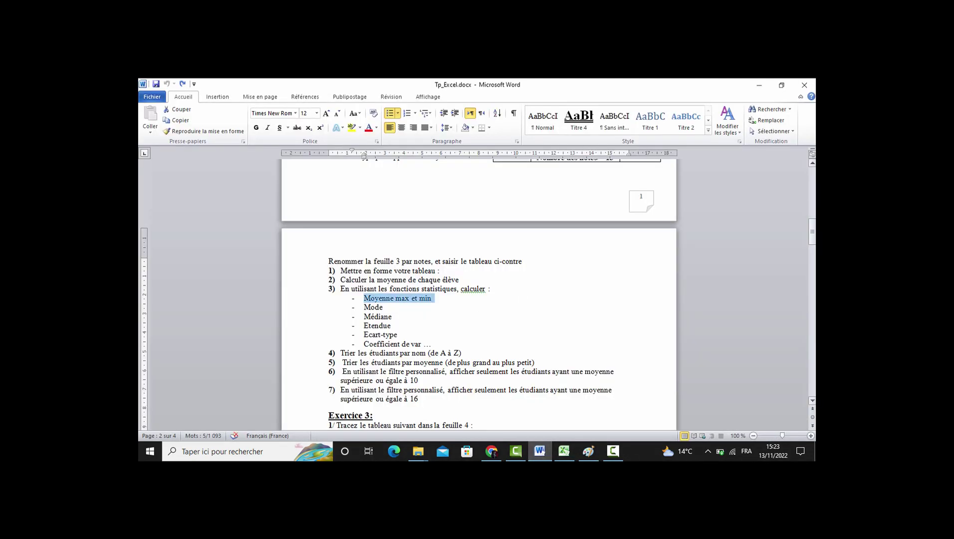
pyautogui.click(812, 164)
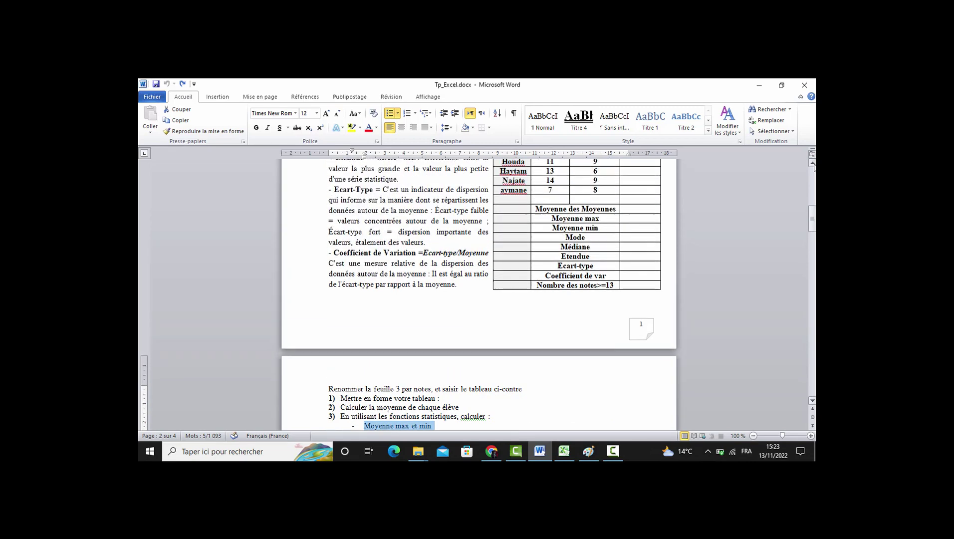
pyautogui.click(813, 165)
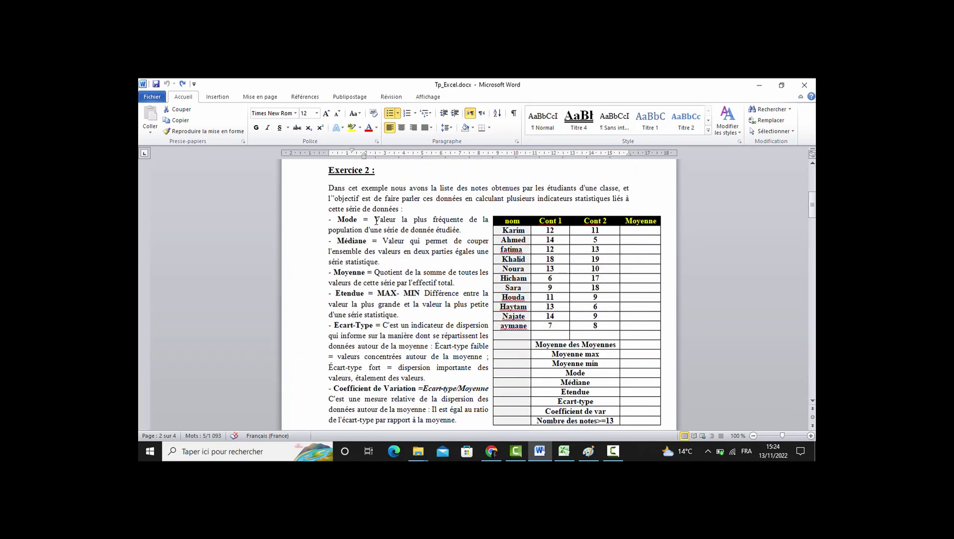
pyautogui.moveTo(379, 217); pyautogui.dragTo(458, 230)
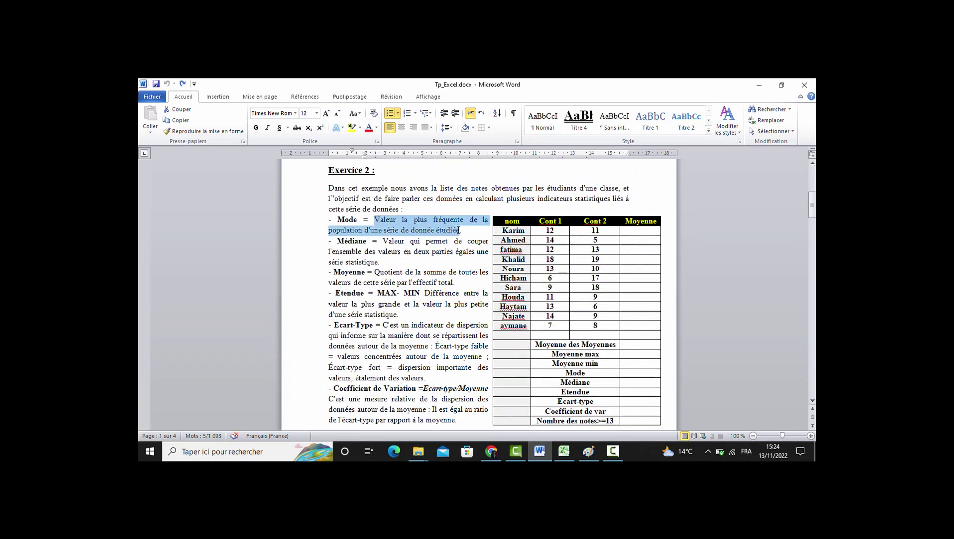
# Switch to Excel and insert the MODE function in F18, using the student averages F3:F13 as its first argument.
pyautogui.click(570, 453)
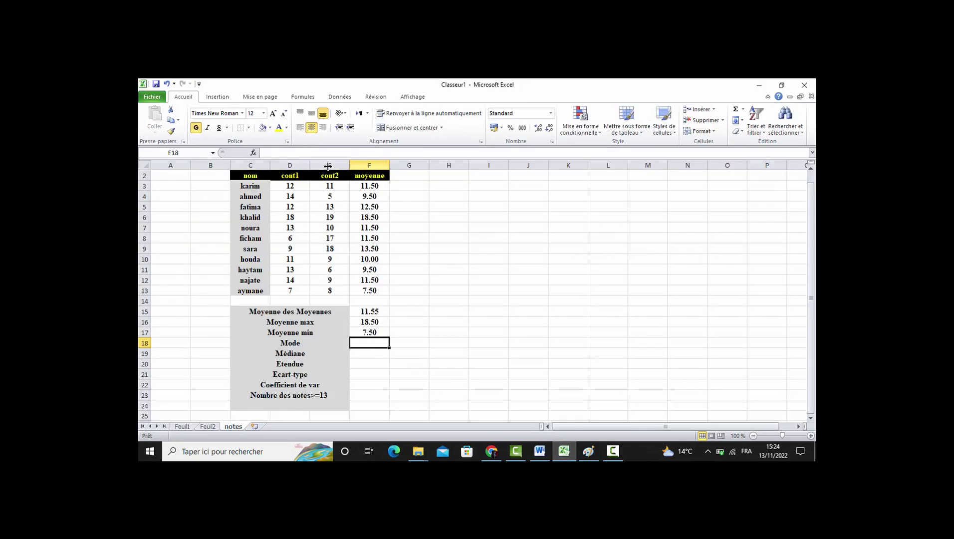
pyautogui.click(253, 153)
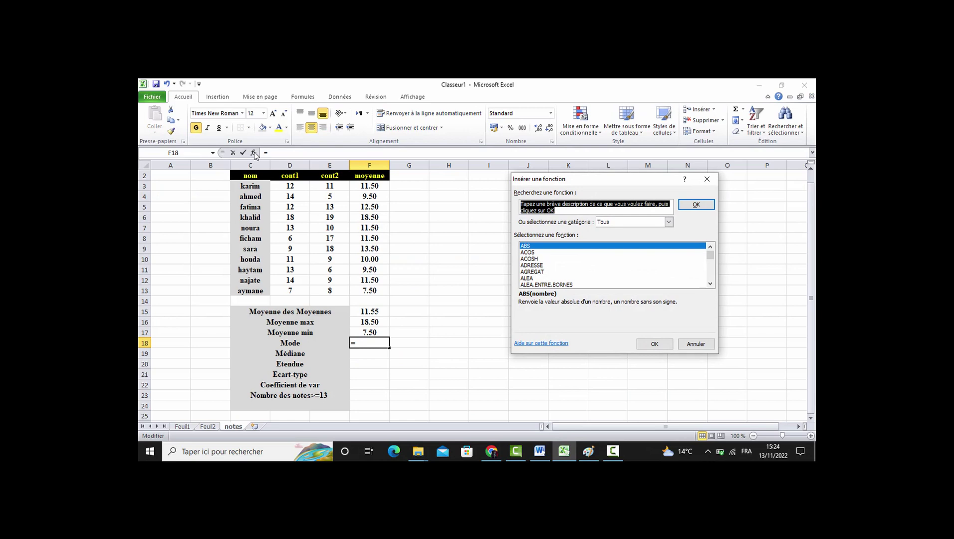
pyautogui.click(536, 265)
pyautogui.press('m')
pyautogui.press('m')
pyautogui.press('m')
pyautogui.press('m')
pyautogui.press('m')
pyautogui.press('m')
pyautogui.press('m')
pyautogui.press('m')
pyautogui.press('m')
pyautogui.press('m')
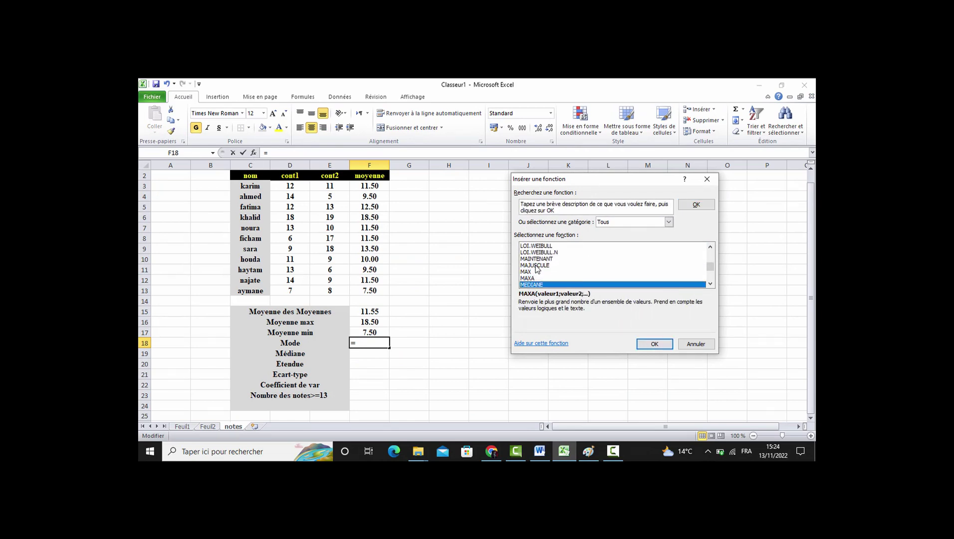
pyautogui.press('m')
pyautogui.press('m')
pyautogui.press('m')
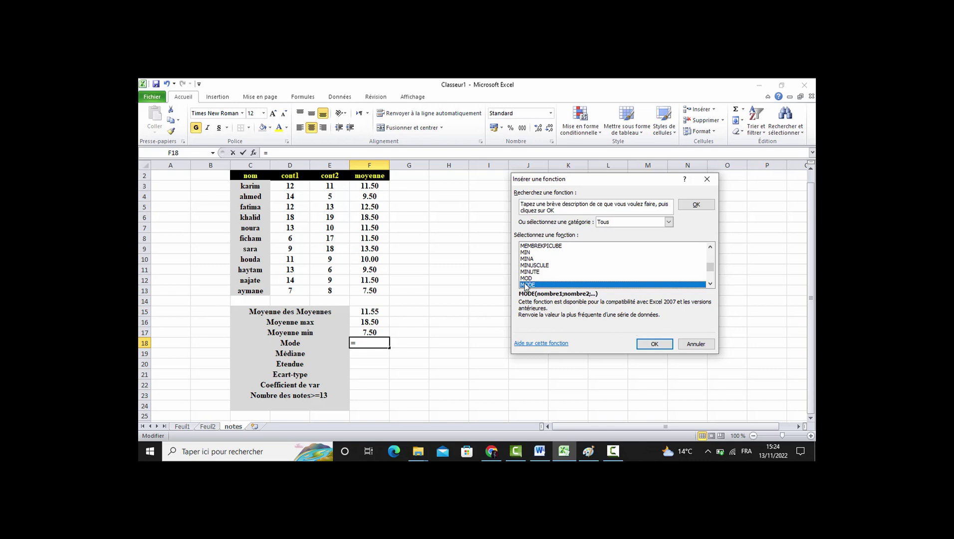
pyautogui.click(654, 344)
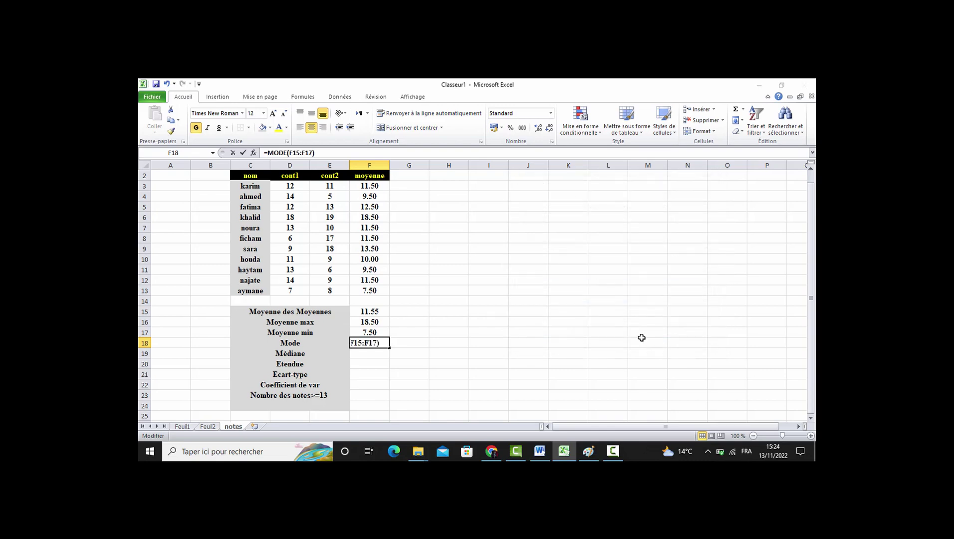
pyautogui.moveTo(369, 185); pyautogui.dragTo(376, 289)
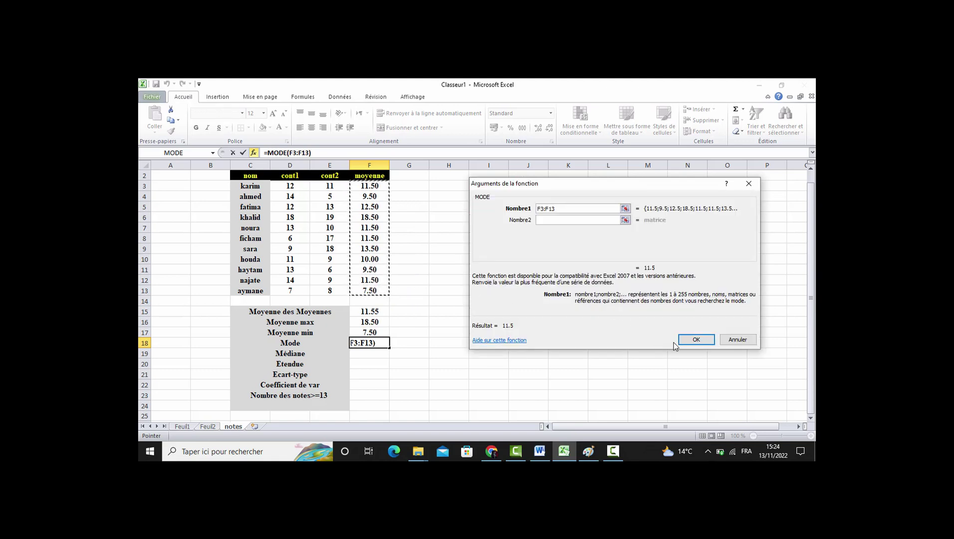
pyautogui.click(688, 341)
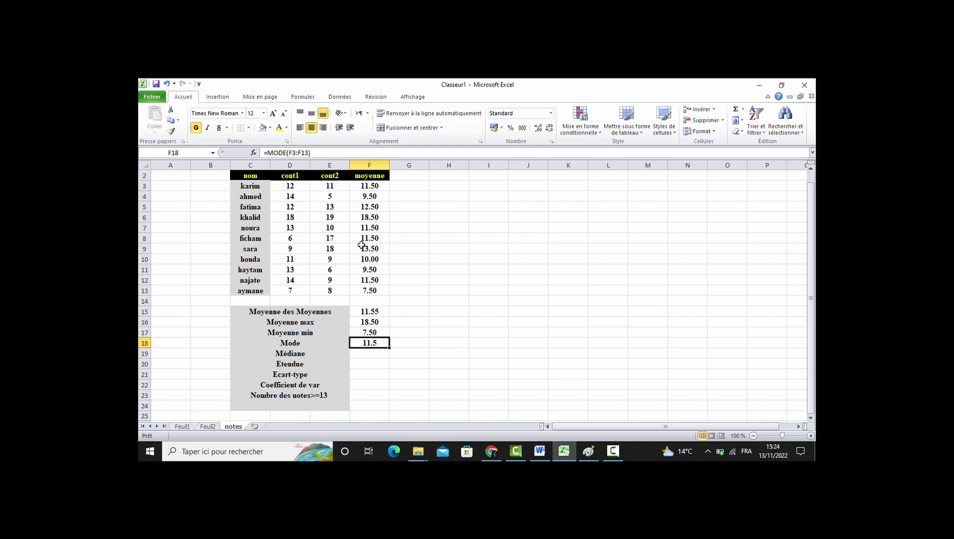
# Check the Mode result in F18 against the repeated values among the student averages in column F.
pyautogui.click(440, 330)
pyautogui.click(370, 344)
pyautogui.click(368, 187)
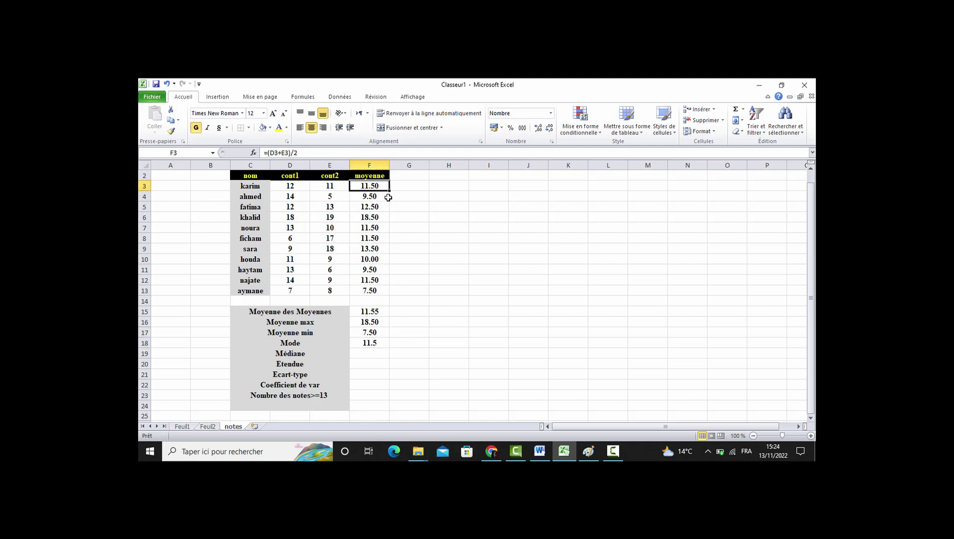
pyautogui.click(374, 228)
pyautogui.click(369, 280)
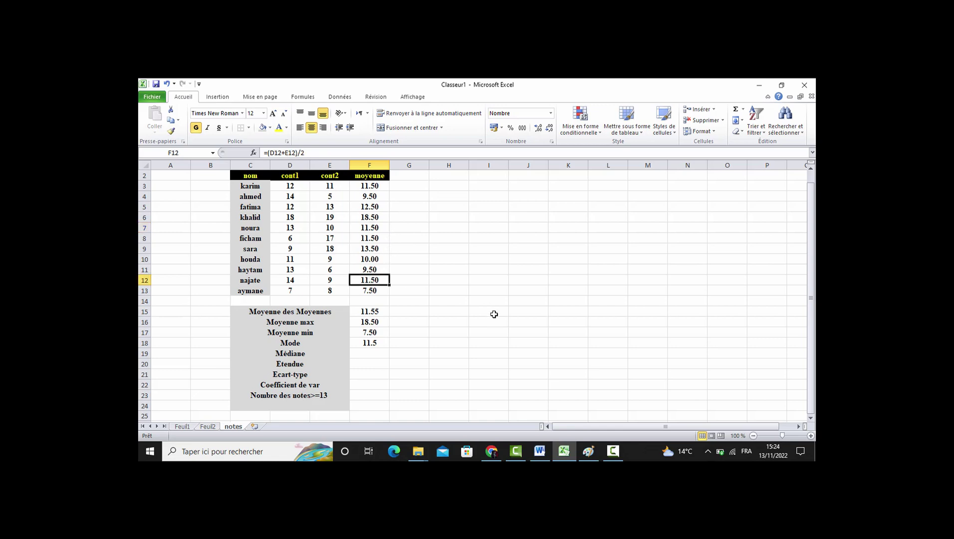
# Select cell F19 for Médiane, switch to Word and highlight the definition of Médiane under Exercice 2.
pyautogui.click(372, 355)
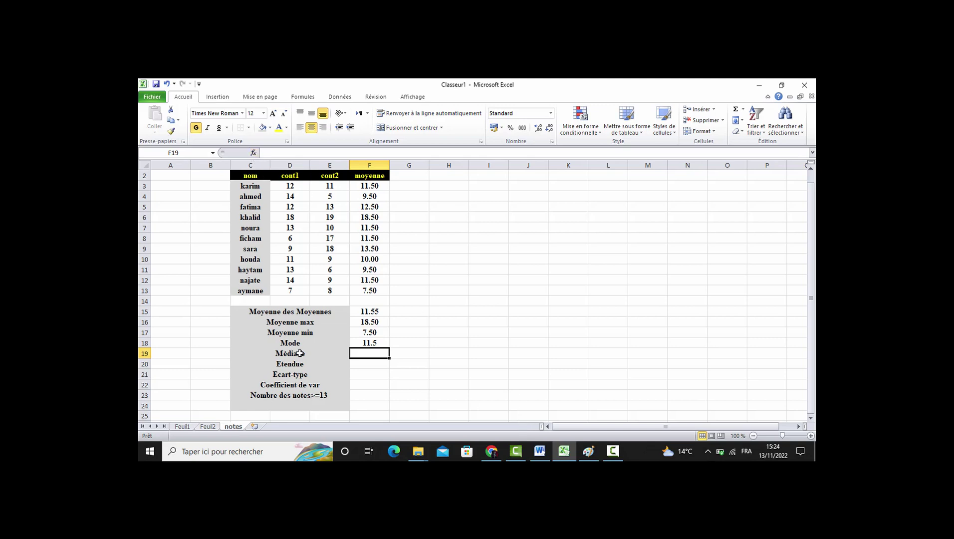
pyautogui.click(539, 452)
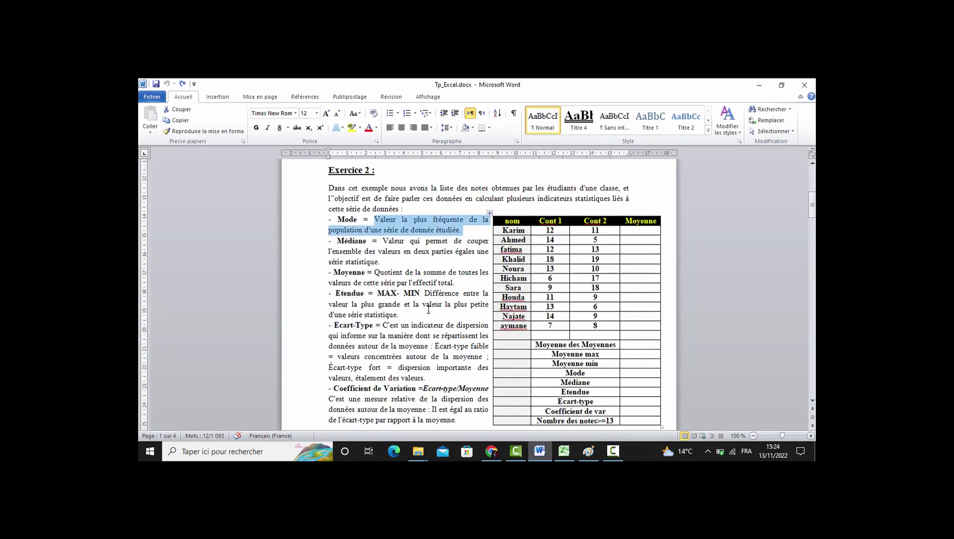
pyautogui.moveTo(385, 241); pyautogui.dragTo(378, 265)
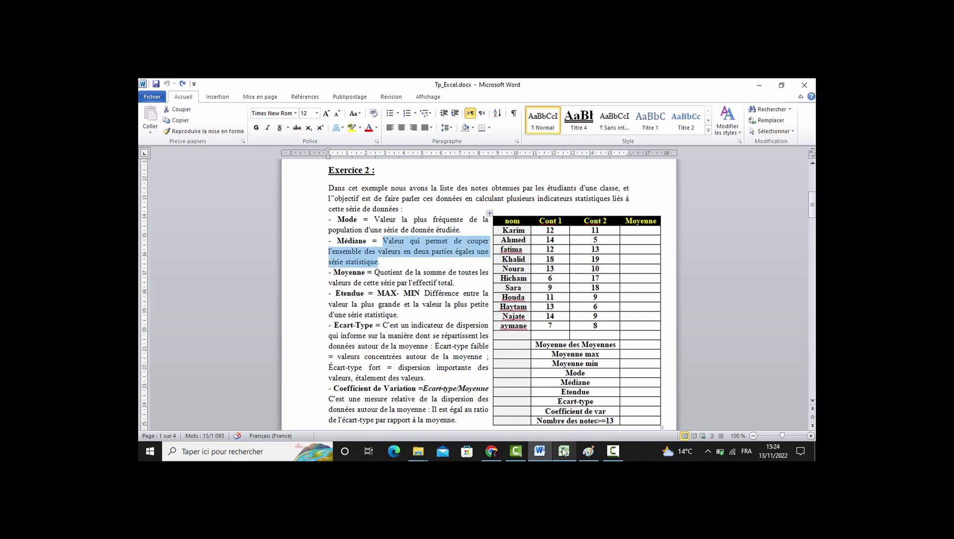
# Switch to Excel and insert the MEDIANE function in F19, using the student averages F3:F13 as its first argument.
pyautogui.click(564, 452)
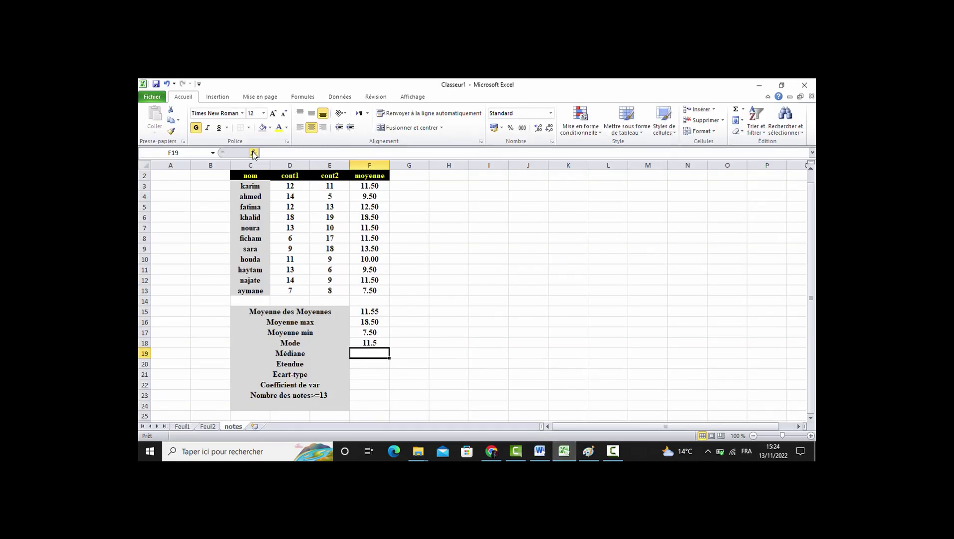
pyautogui.click(253, 154)
pyautogui.click(534, 272)
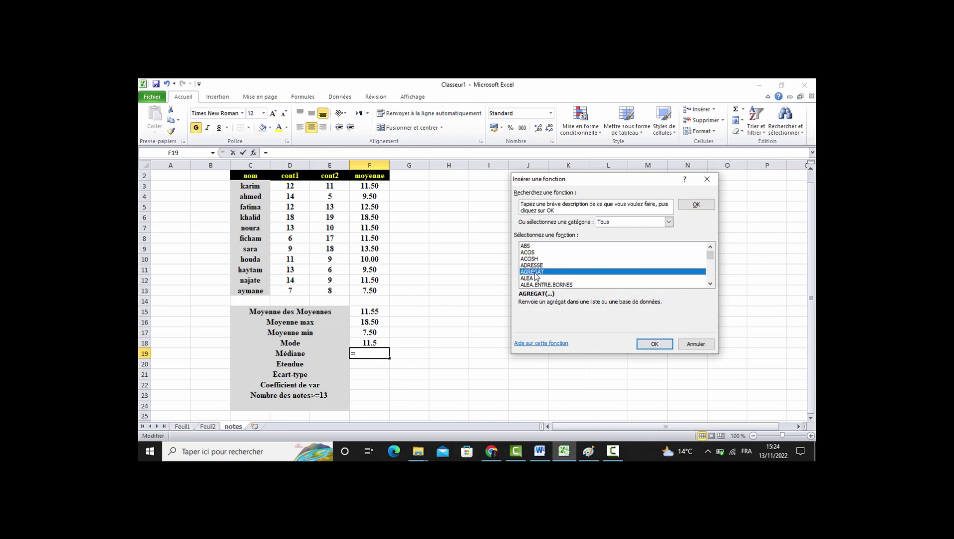
pyautogui.press('m')
pyautogui.press('m')
pyautogui.press('m')
pyautogui.press('m')
pyautogui.press('m')
pyautogui.press('m')
pyautogui.press('m')
pyautogui.press('m')
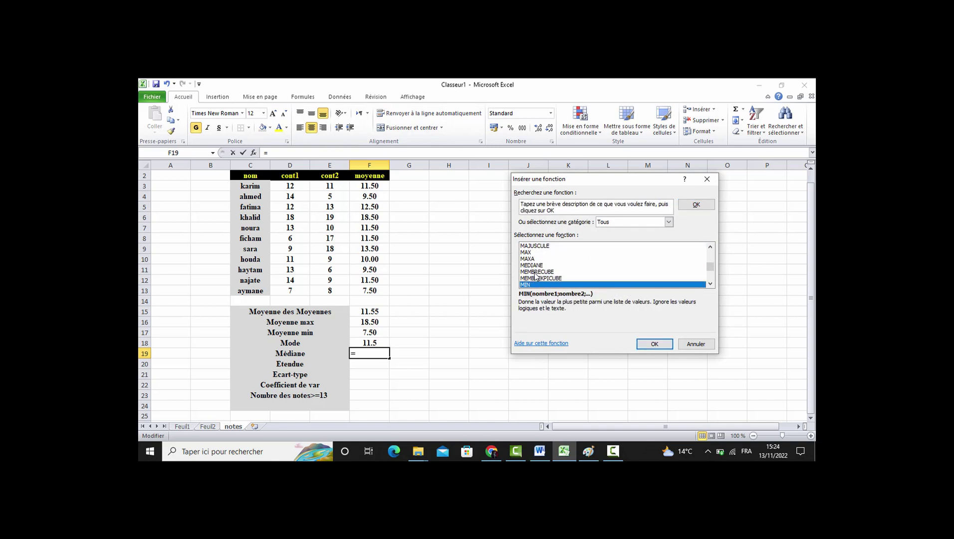
pyautogui.click(532, 266)
pyautogui.click(658, 344)
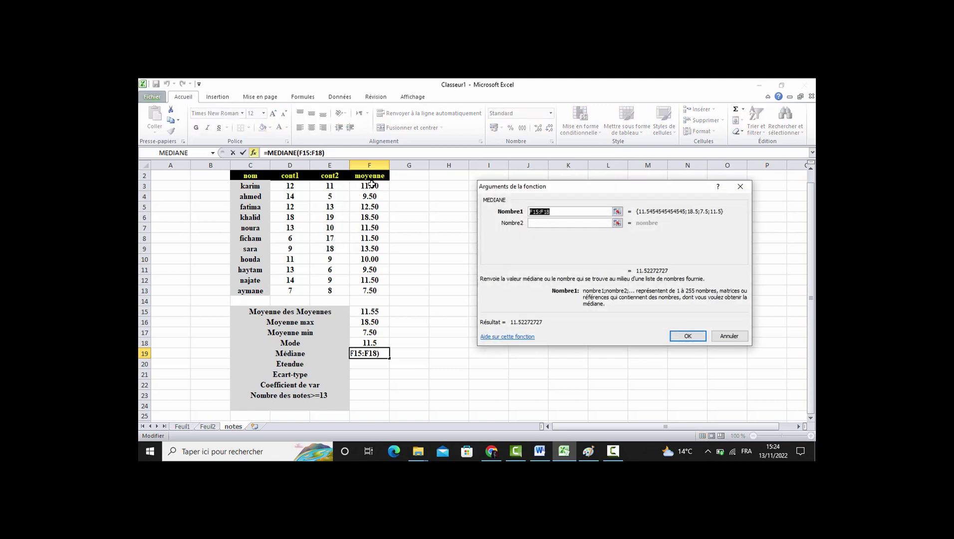
pyautogui.moveTo(372, 184); pyautogui.dragTo(373, 289)
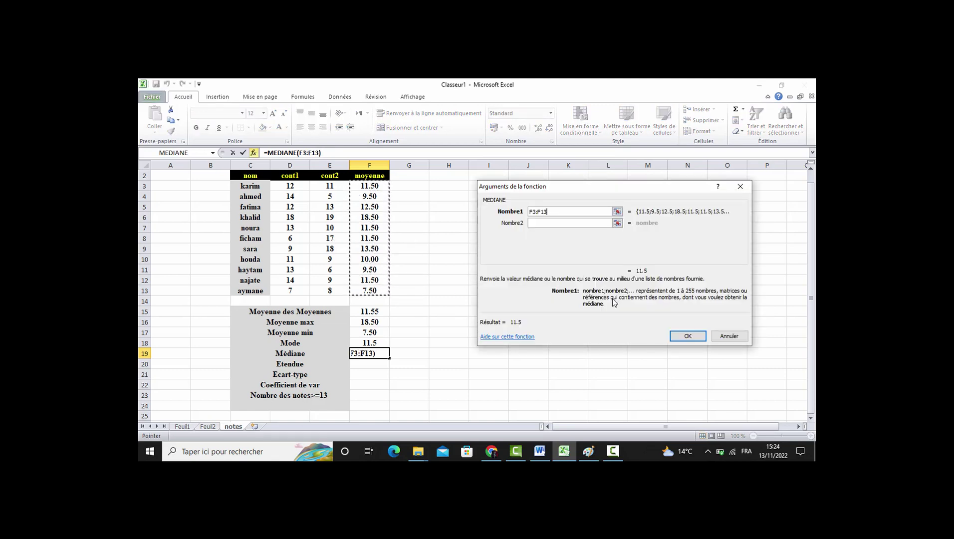
pyautogui.click(687, 336)
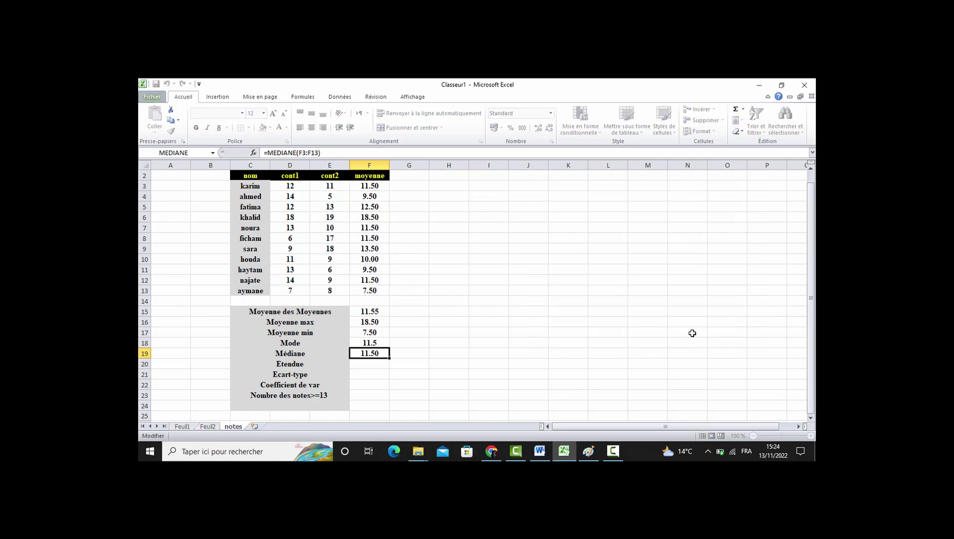
# Select cell F20 for Etendue, switch to Word and highlight the MAX- MIN formula in the definition of Etendue.
pyautogui.click(377, 364)
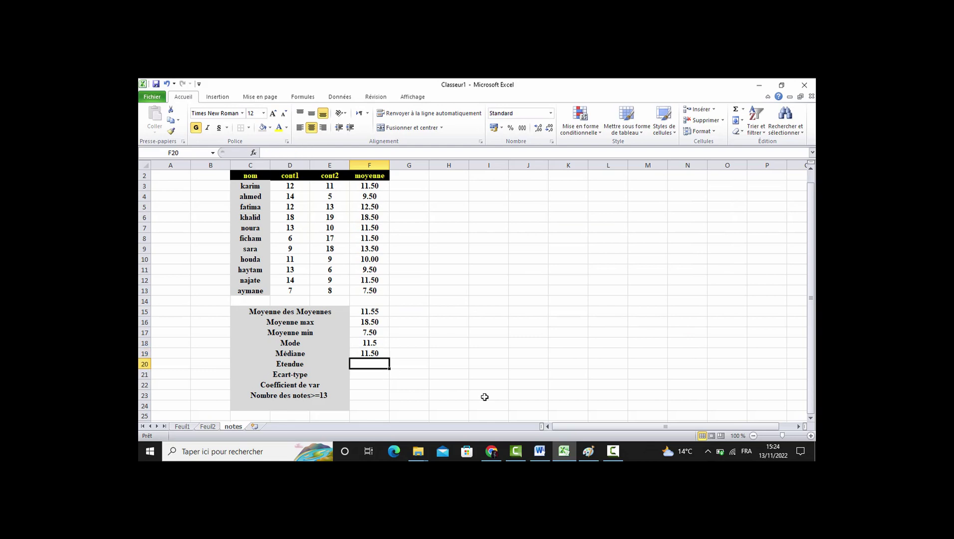
pyautogui.click(540, 451)
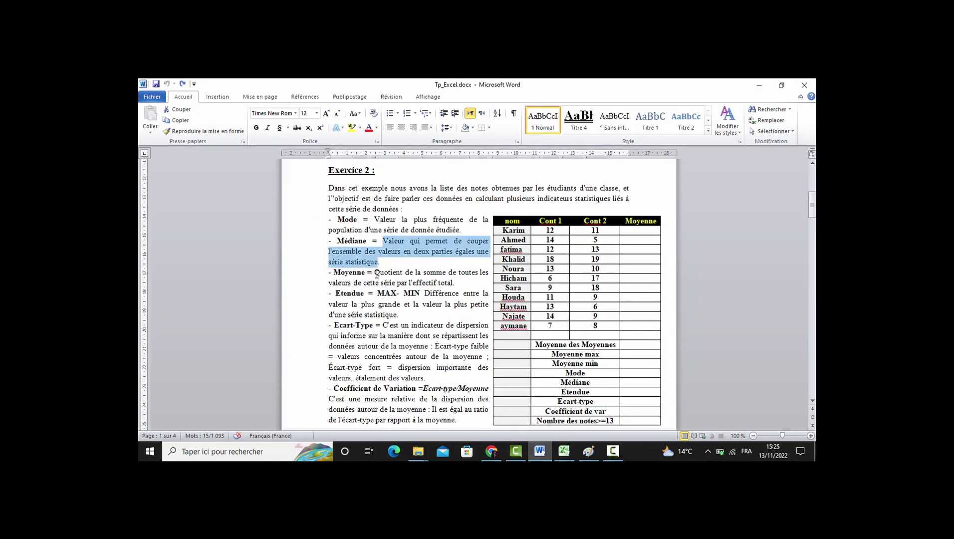
pyautogui.moveTo(378, 292); pyautogui.dragTo(417, 295)
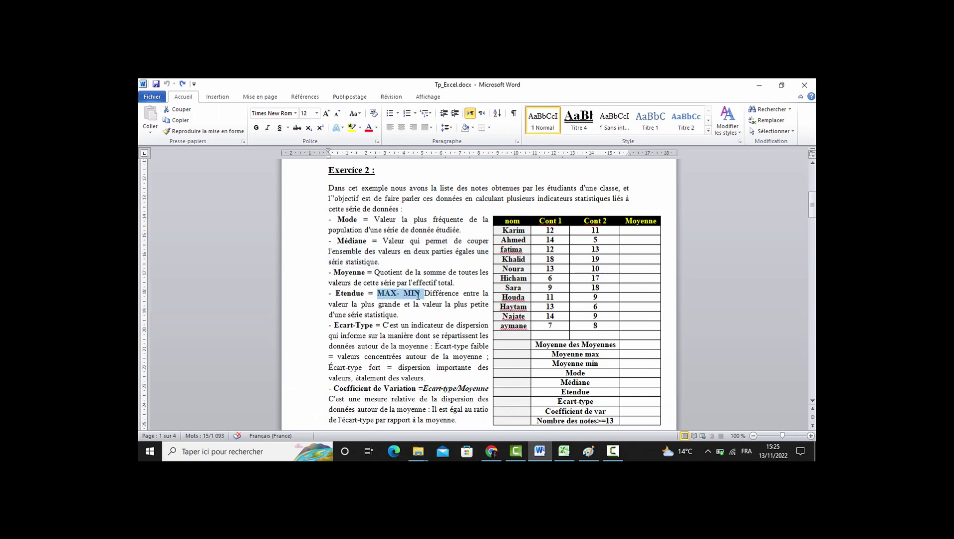
# Switch to Excel and enter the formula =F16-F17 in F20 to calculate the Etendue.
pyautogui.click(564, 451)
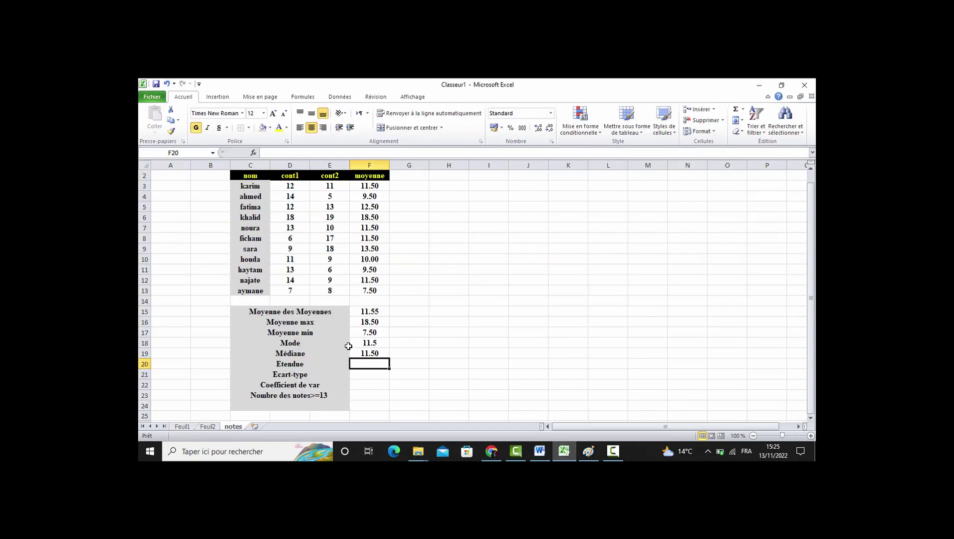
pyautogui.write('=')
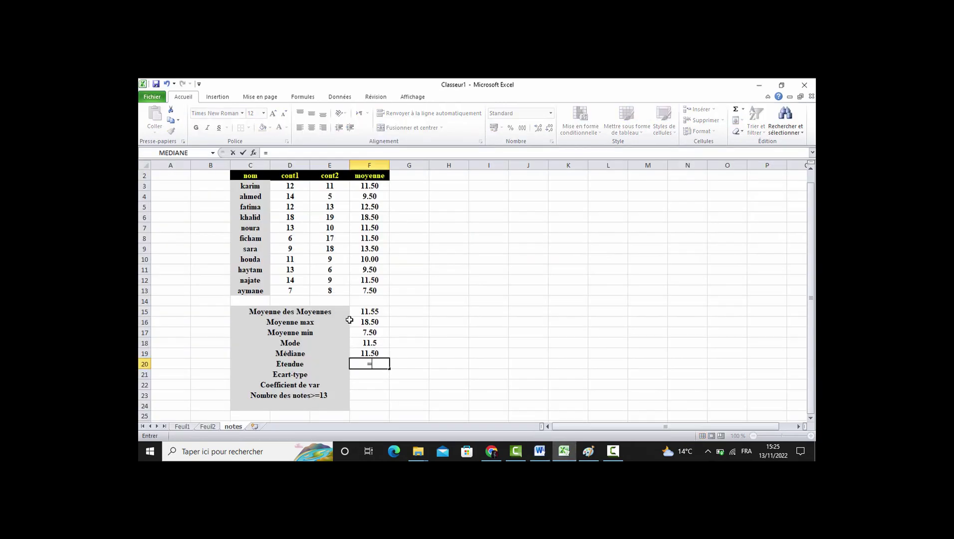
pyautogui.click(365, 325)
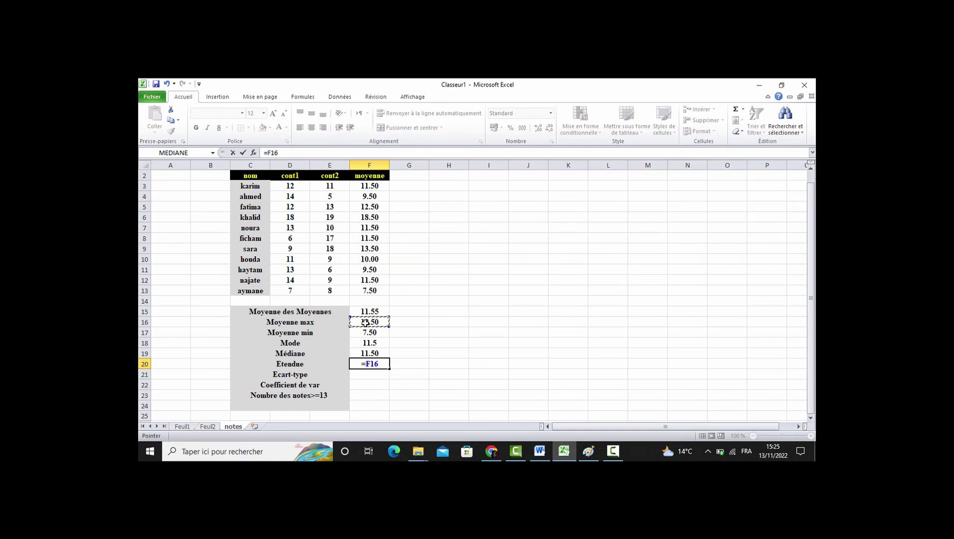
pyautogui.write('-')
pyautogui.click(363, 333)
pyautogui.press('Return')
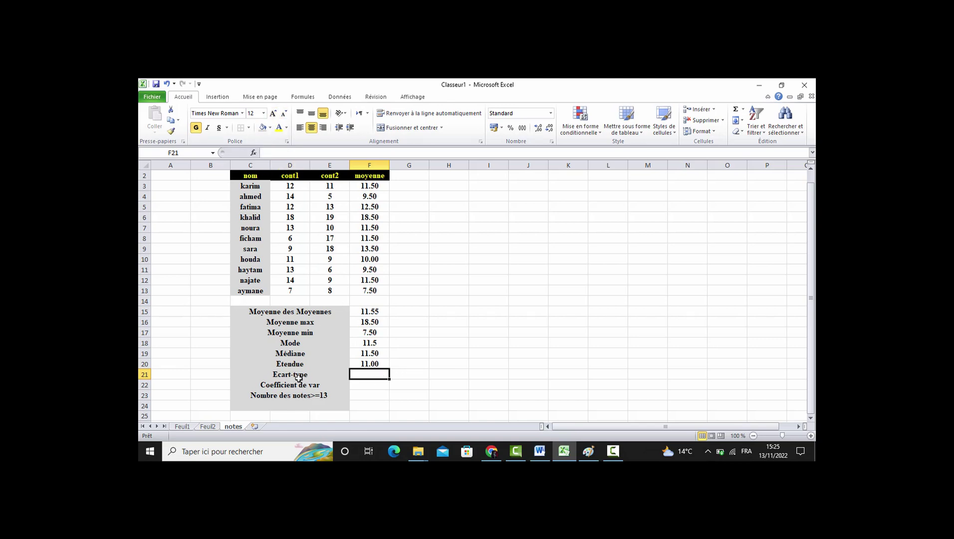
# Insert the ECARTYPE function in F21 for Ecart-type, with the student averages F3:F13 as its first argument.
pyautogui.click(254, 152)
pyautogui.click(530, 265)
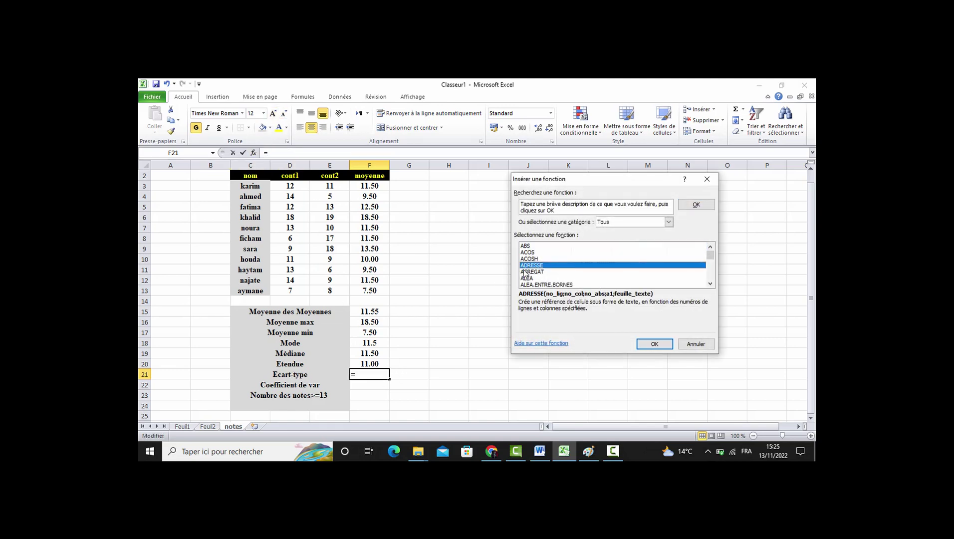
pyautogui.press('e')
pyautogui.press('e')
pyautogui.press('e')
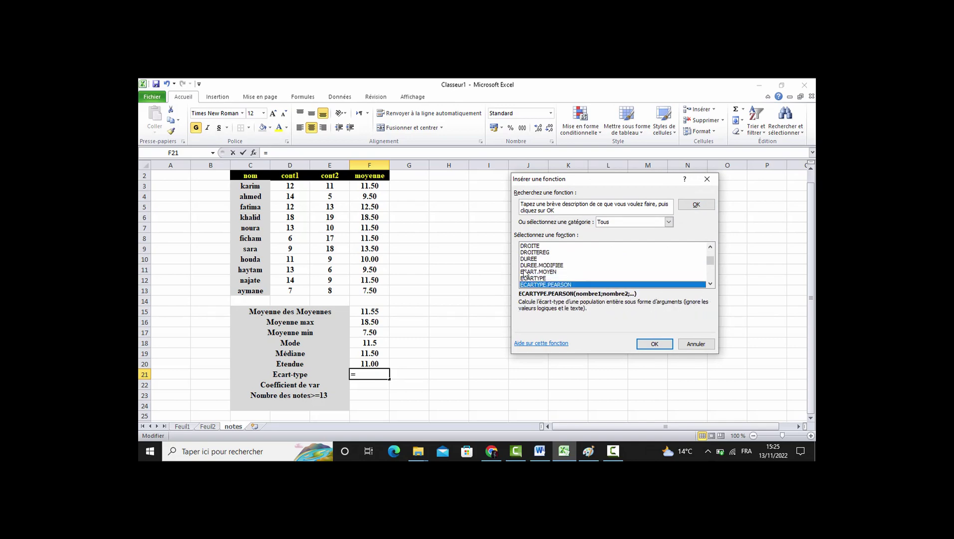
pyautogui.click(535, 278)
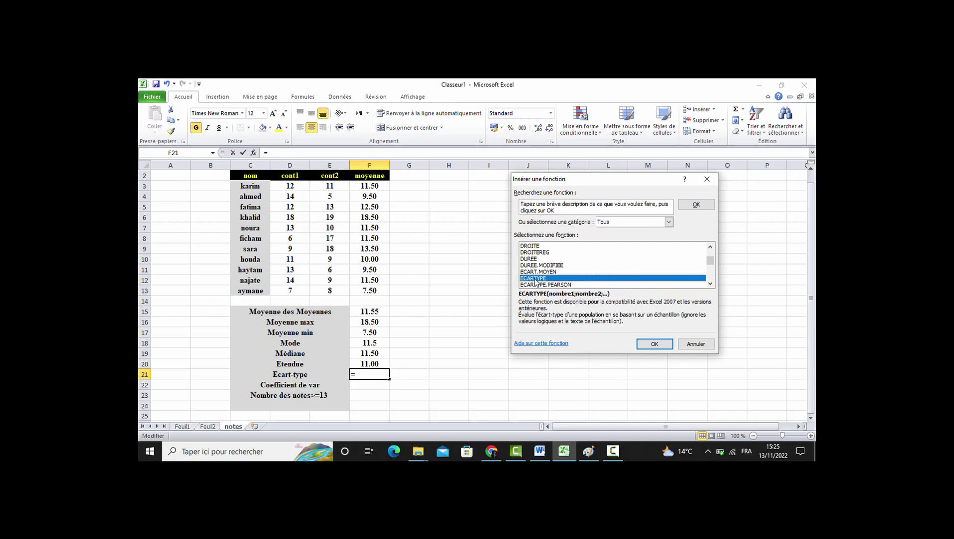
pyautogui.click(639, 343)
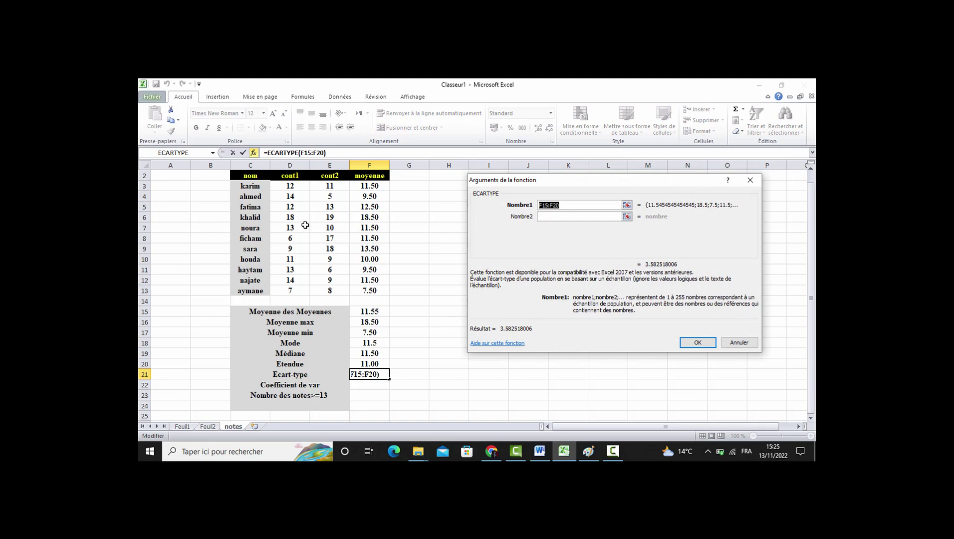
pyautogui.moveTo(364, 188); pyautogui.dragTo(372, 289)
pyautogui.click(696, 342)
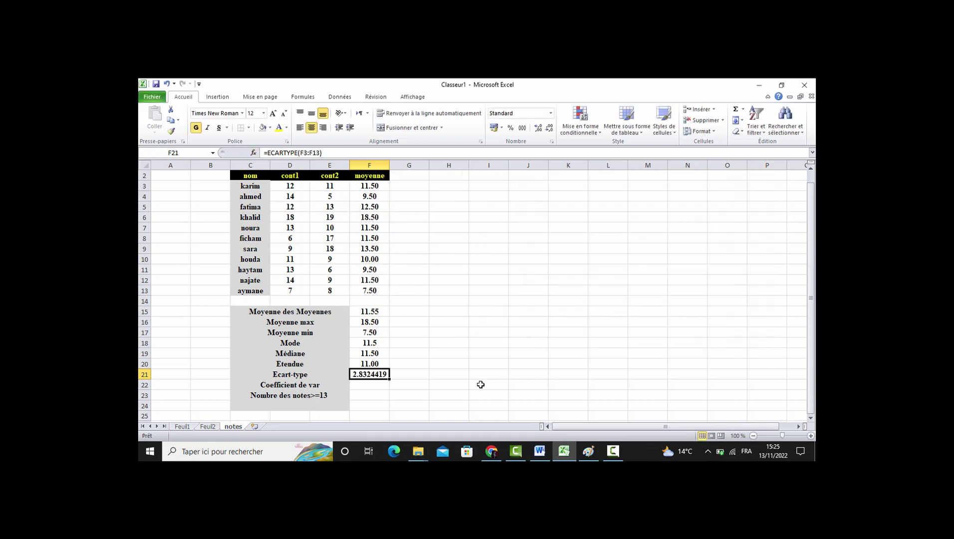
# Select cell F22 for Coefficient de var, switch to Word and highlight the Ecart-type/Moyenne formula.
pyautogui.click(378, 386)
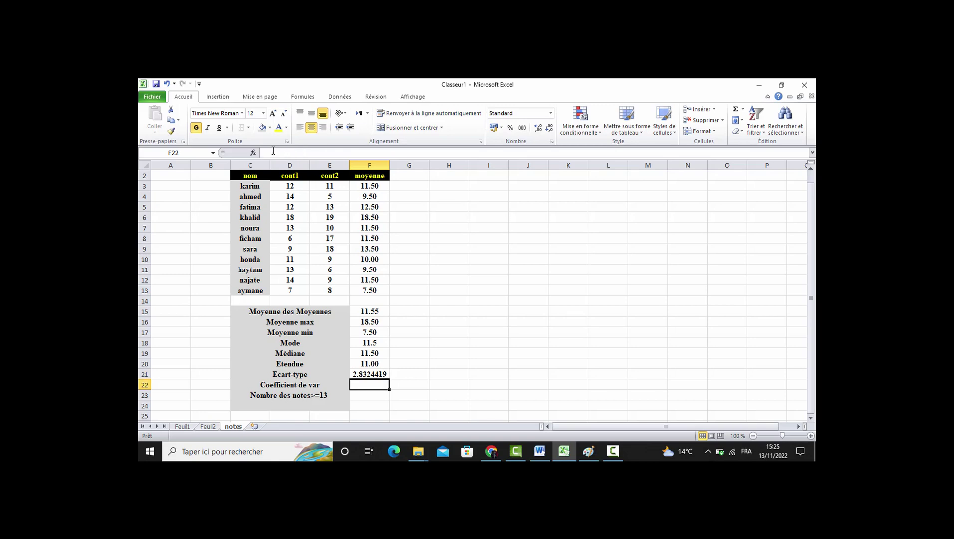
pyautogui.click(540, 451)
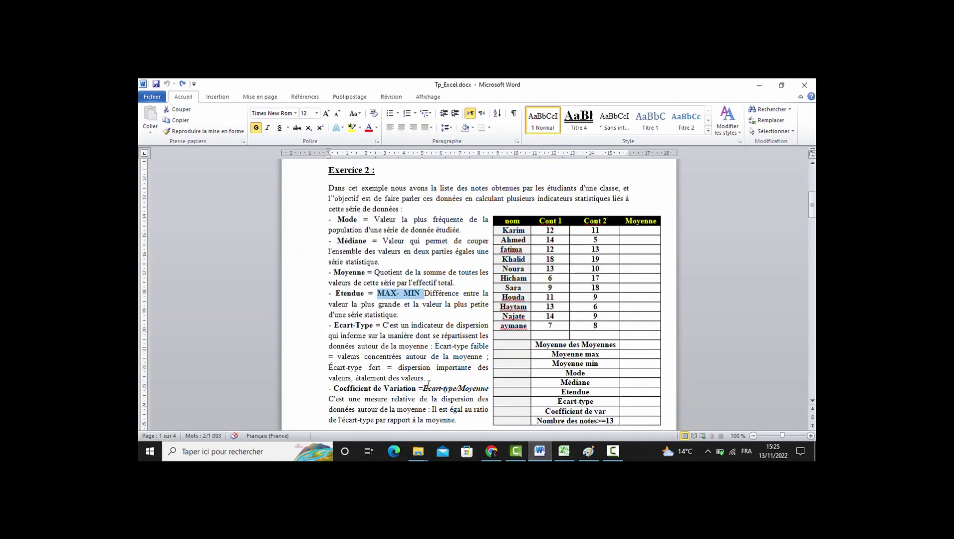
pyautogui.moveTo(424, 389); pyautogui.dragTo(477, 391)
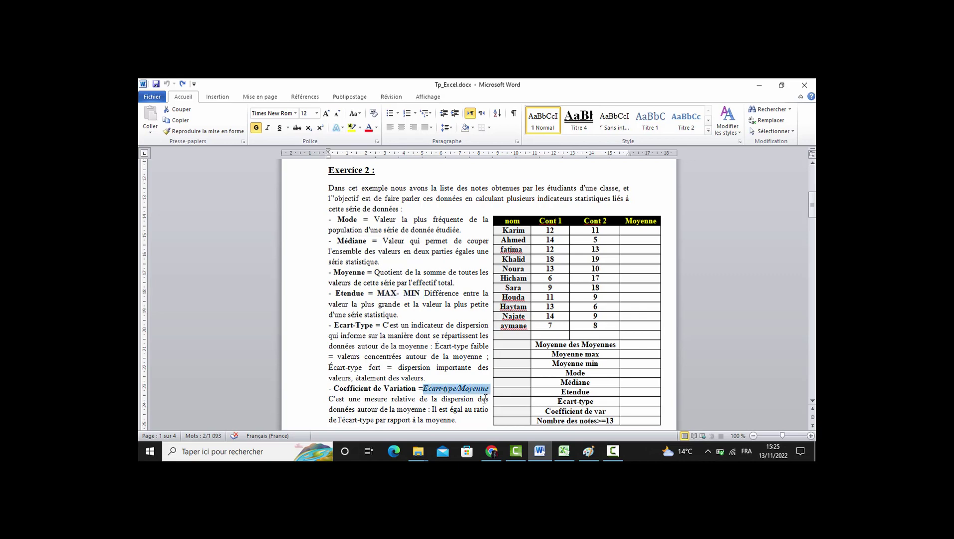
# Switch to Excel and enter the formula =F21/F15 in F22 to calculate the Coefficient de var.
pyautogui.click(564, 451)
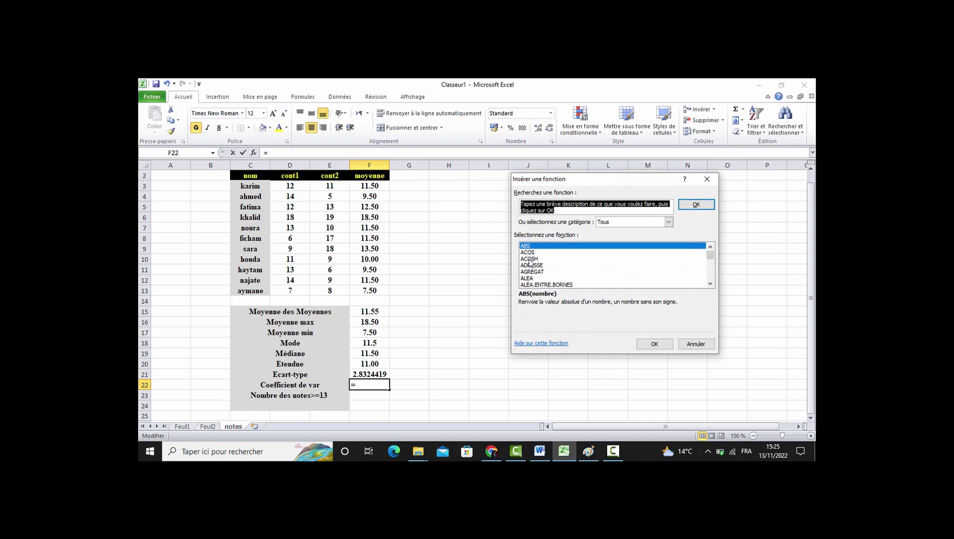
pyautogui.click(528, 266)
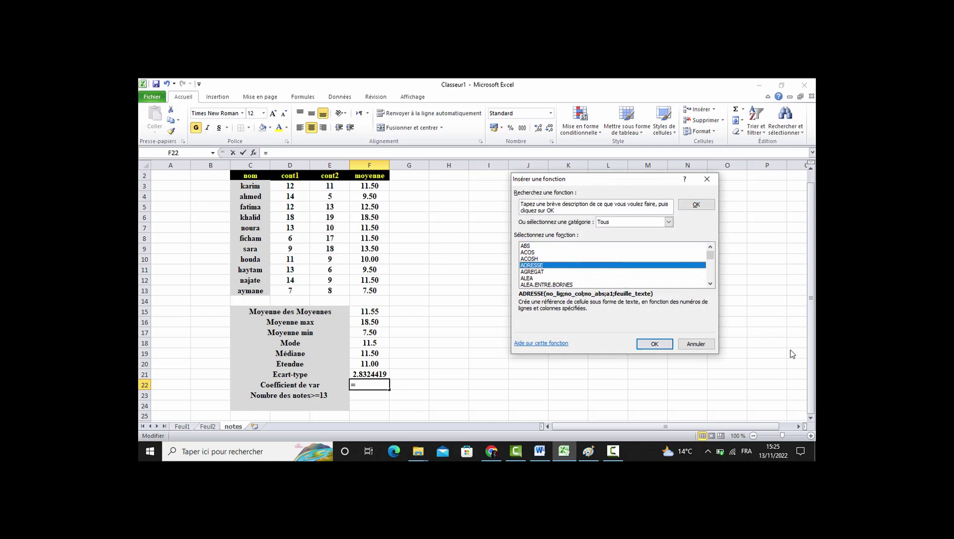
pyautogui.click(696, 344)
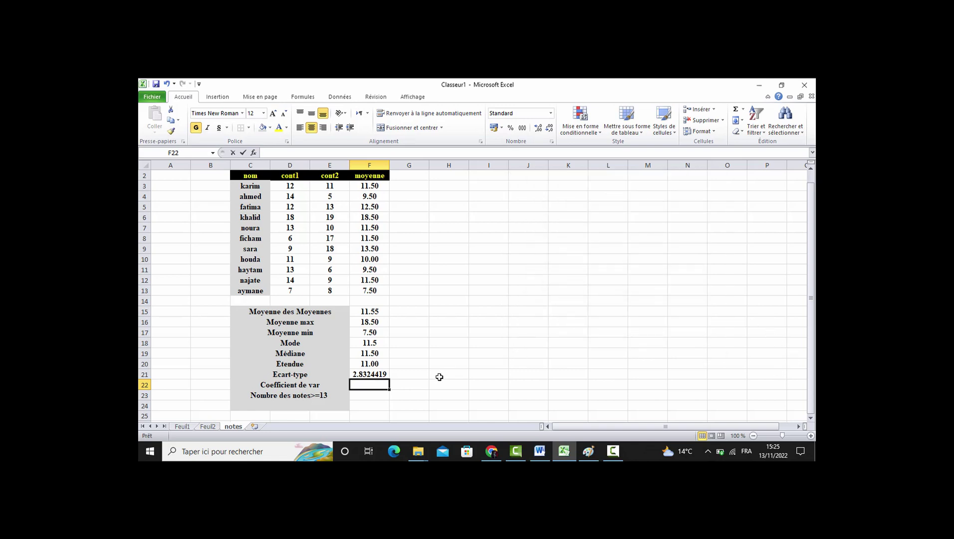
pyautogui.write('=')
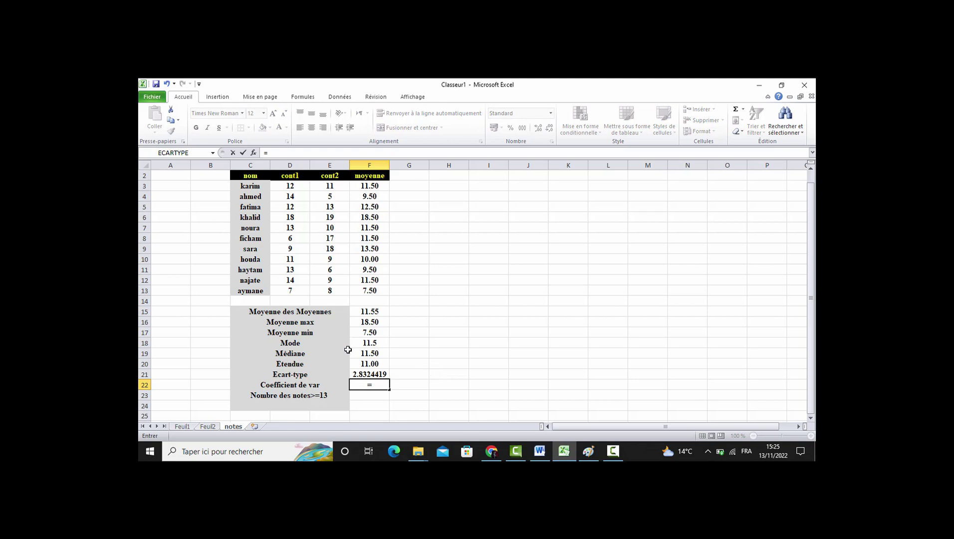
pyautogui.click(366, 374)
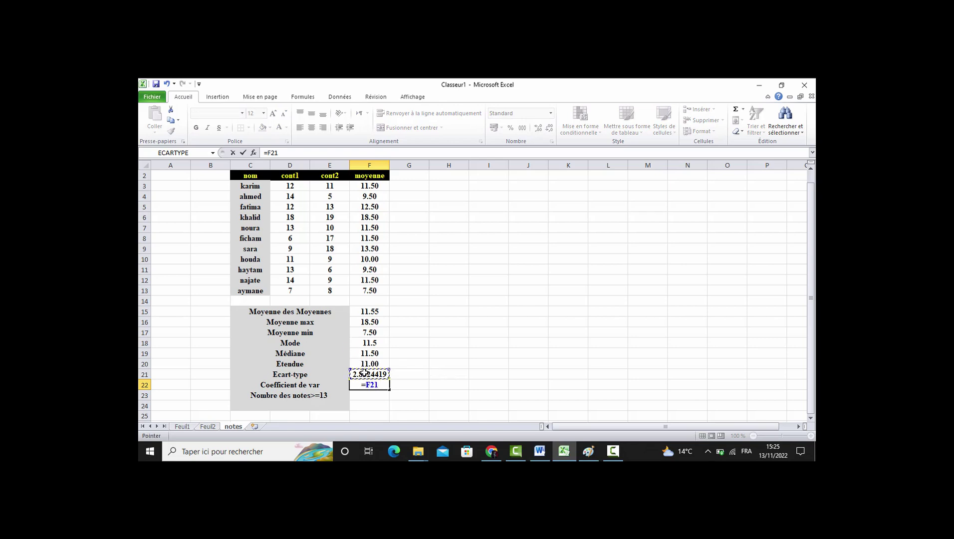
pyautogui.write('/F15')
pyautogui.click(367, 312)
pyautogui.press('Return')
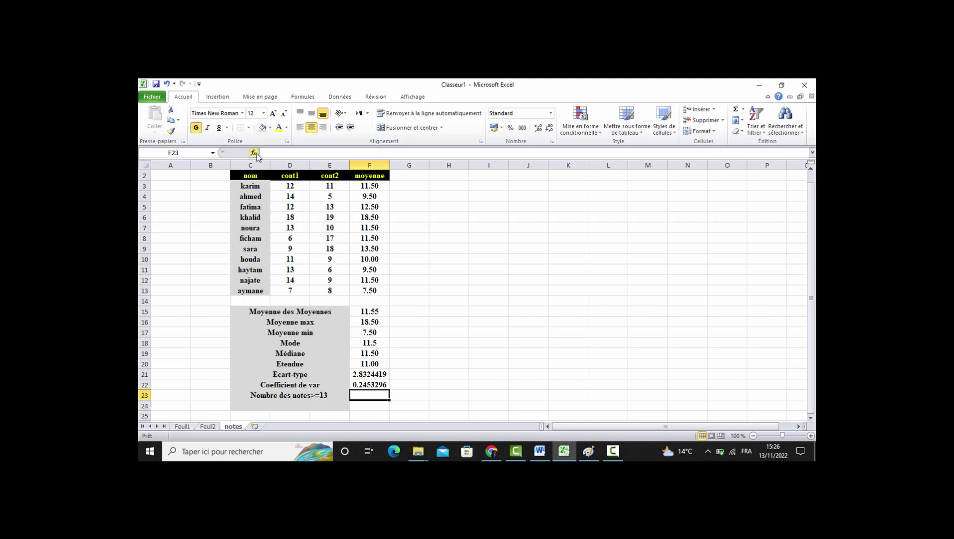
# Insert the NB.SI function in F23 for Nombre des notes>=13.
pyautogui.click(254, 153)
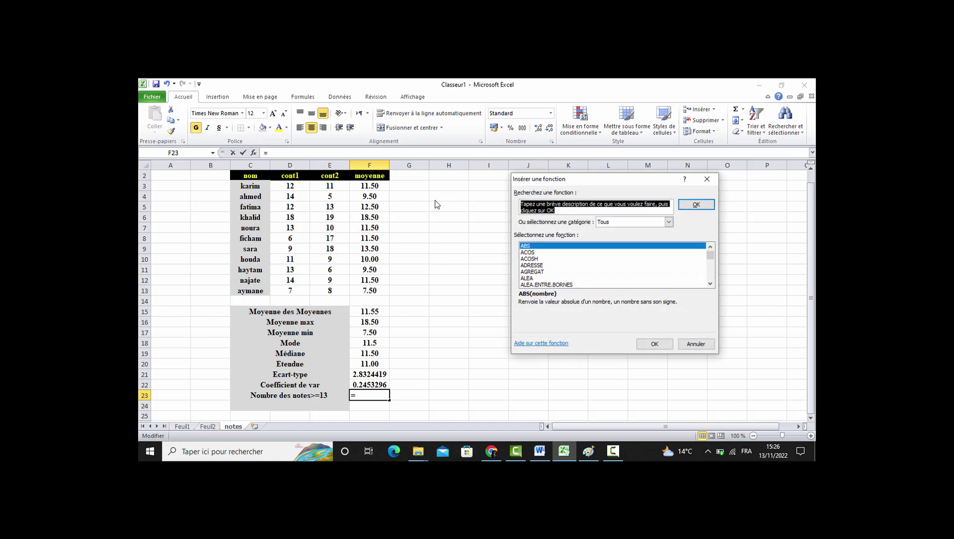
pyautogui.click(532, 266)
pyautogui.press('n')
pyautogui.press('n')
pyautogui.press('n')
pyautogui.press('n')
pyautogui.press('n')
pyautogui.press('n')
pyautogui.press('n')
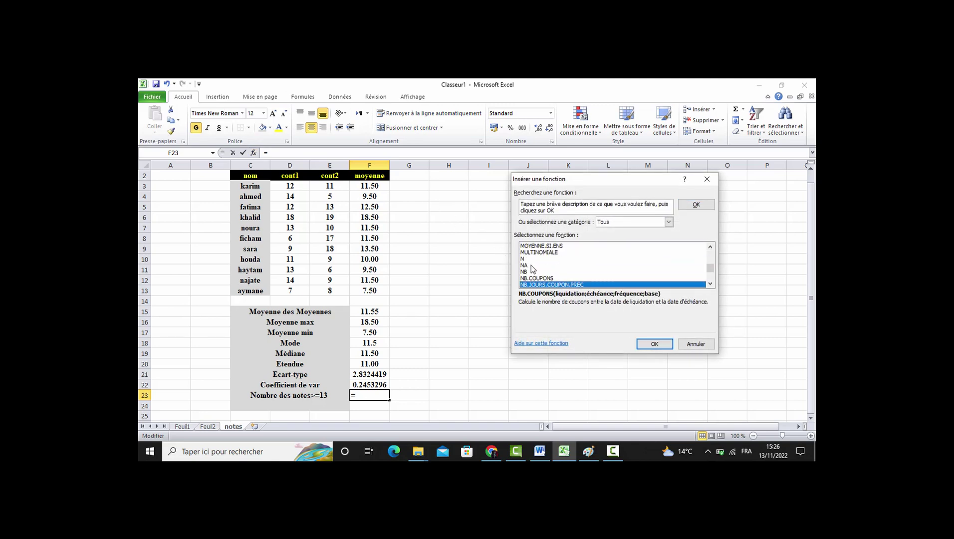
pyautogui.press('n')
pyautogui.press('n')
pyautogui.press('n')
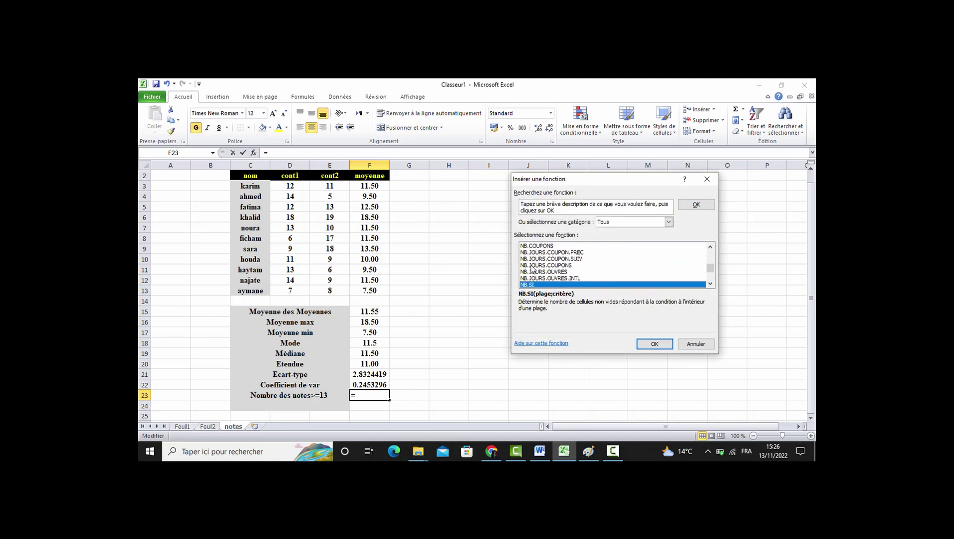
pyautogui.press('n')
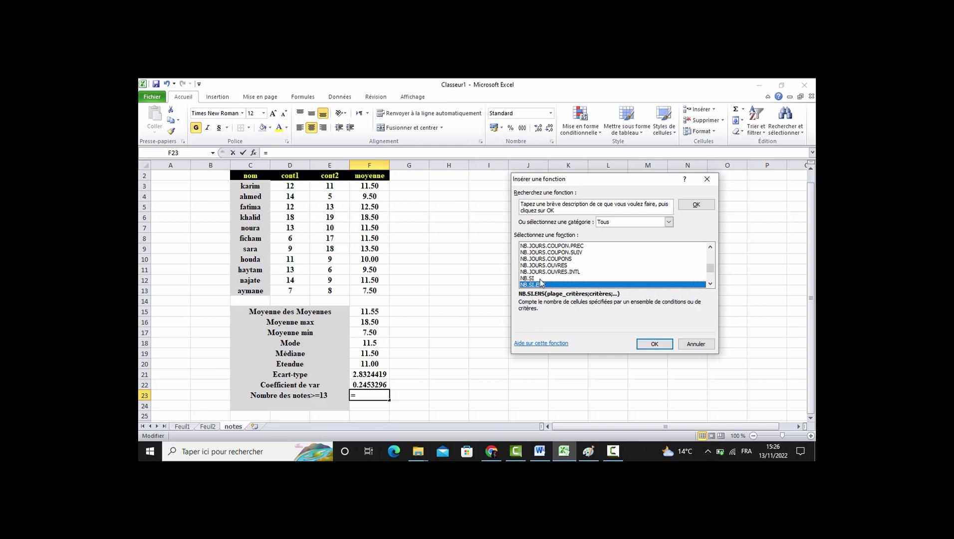
pyautogui.click(530, 279)
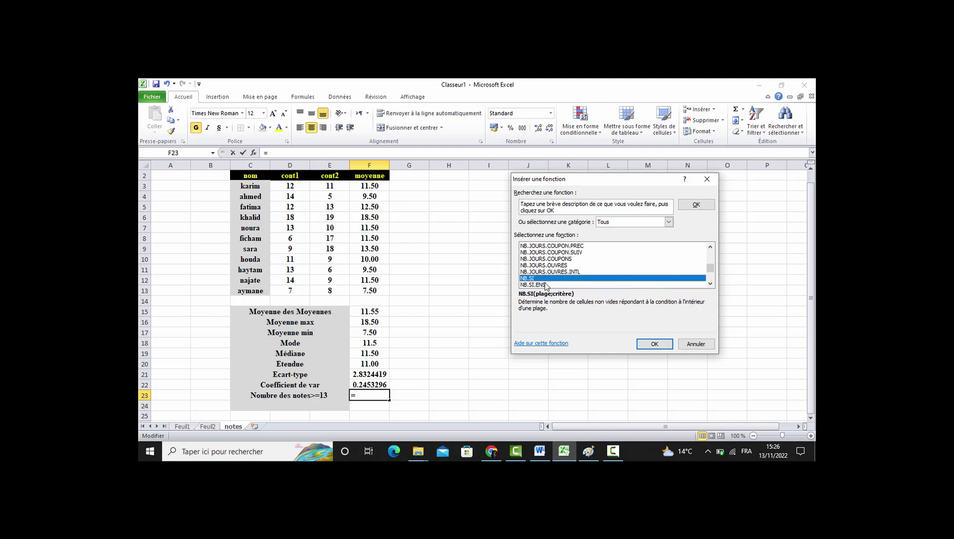
pyautogui.click(653, 343)
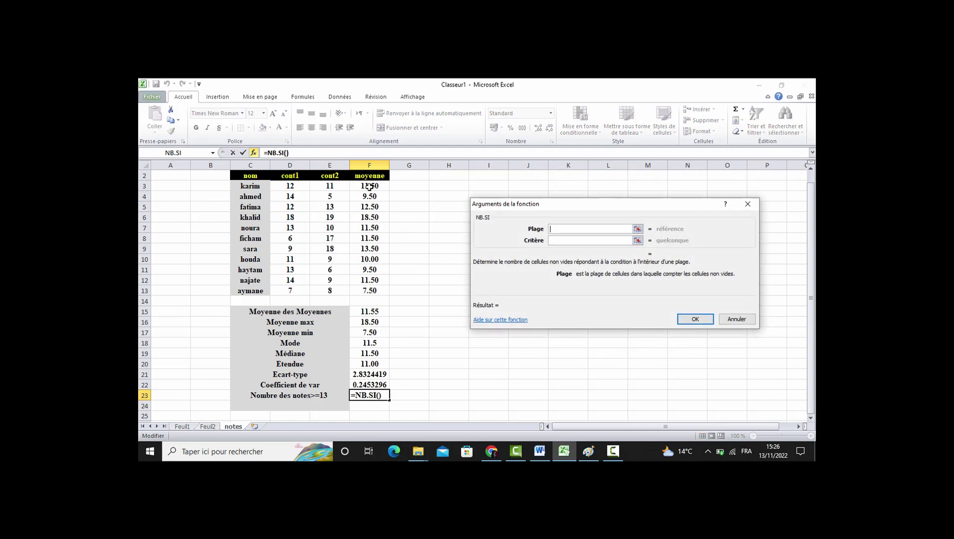
# Set the NB.SI range to the student averages F3:F13 and its criterion to >=13, and confirm the function.
pyautogui.moveTo(369, 187); pyautogui.dragTo(393, 287)
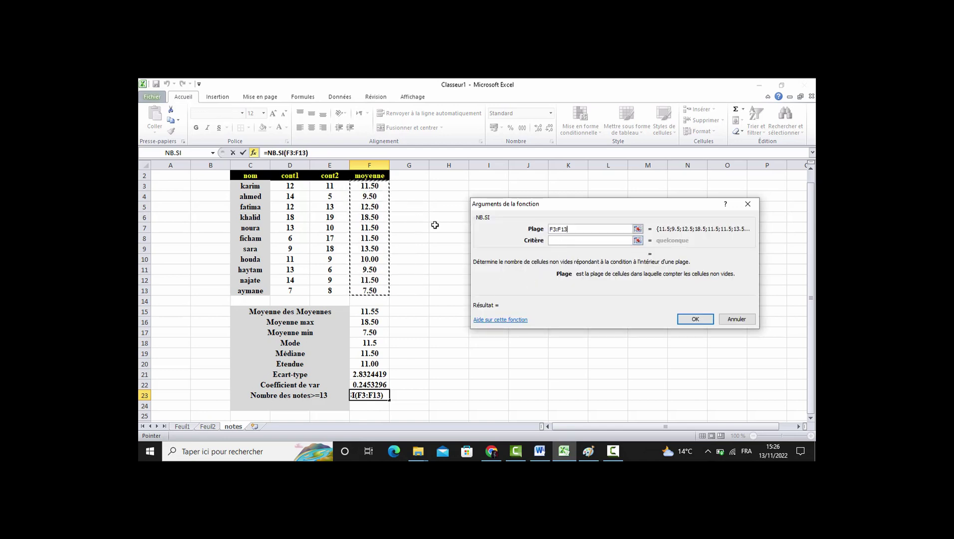
pyautogui.click(561, 241)
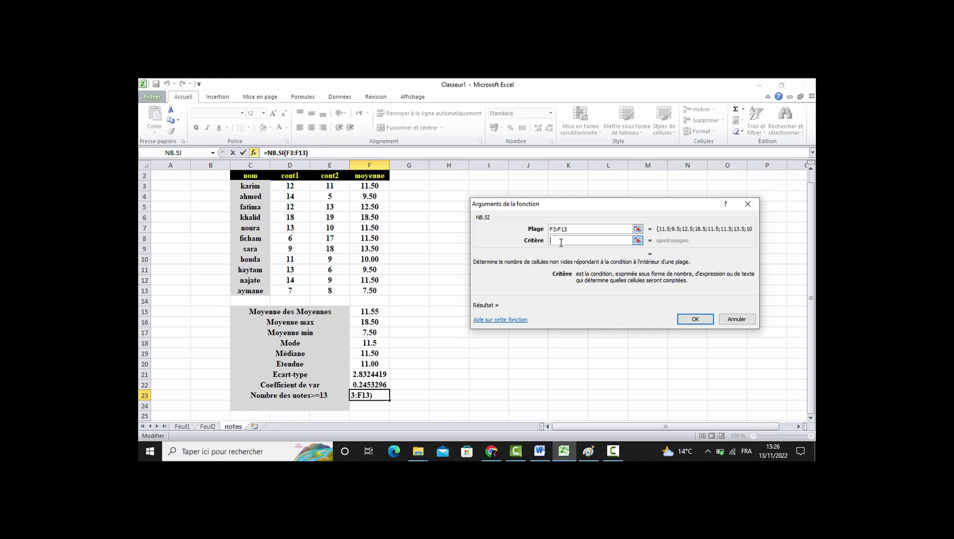
pyautogui.write('>=13')
pyautogui.click(694, 319)
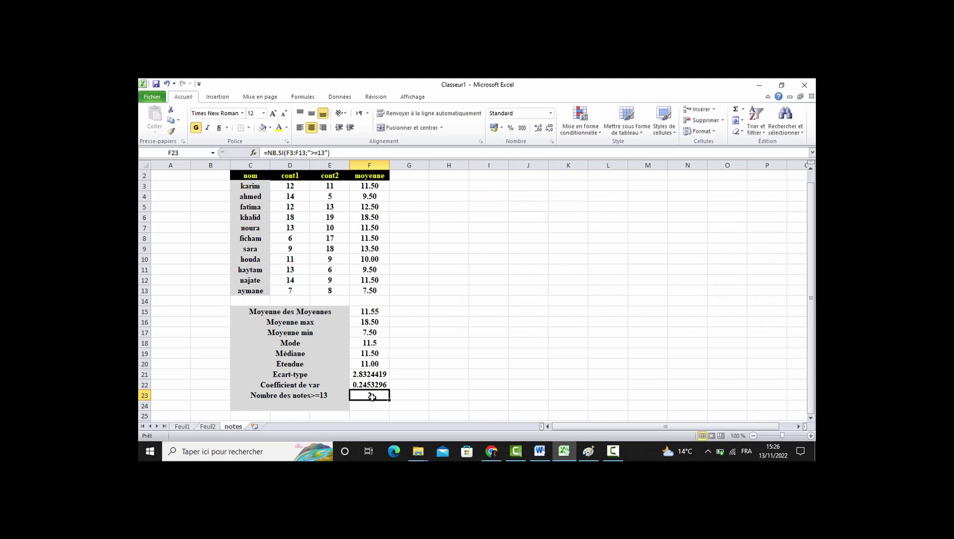
# Check which student averages in the moyenne column are at least 13.
pyautogui.click(361, 219)
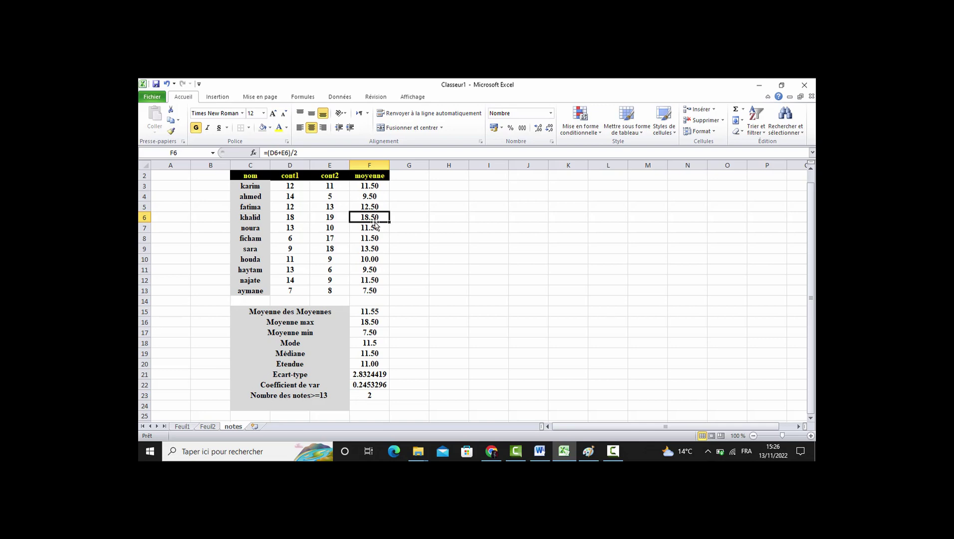
pyautogui.click(360, 249)
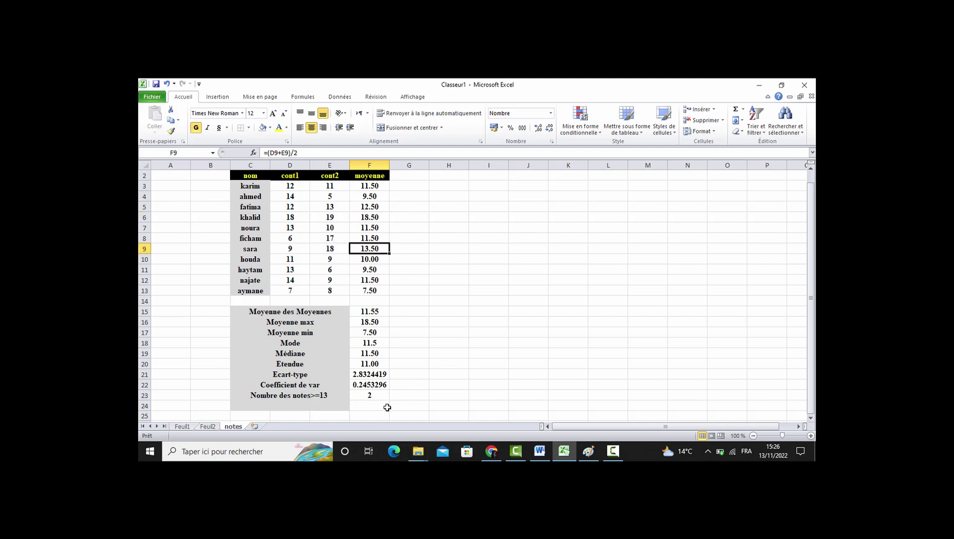
pyautogui.click(454, 392)
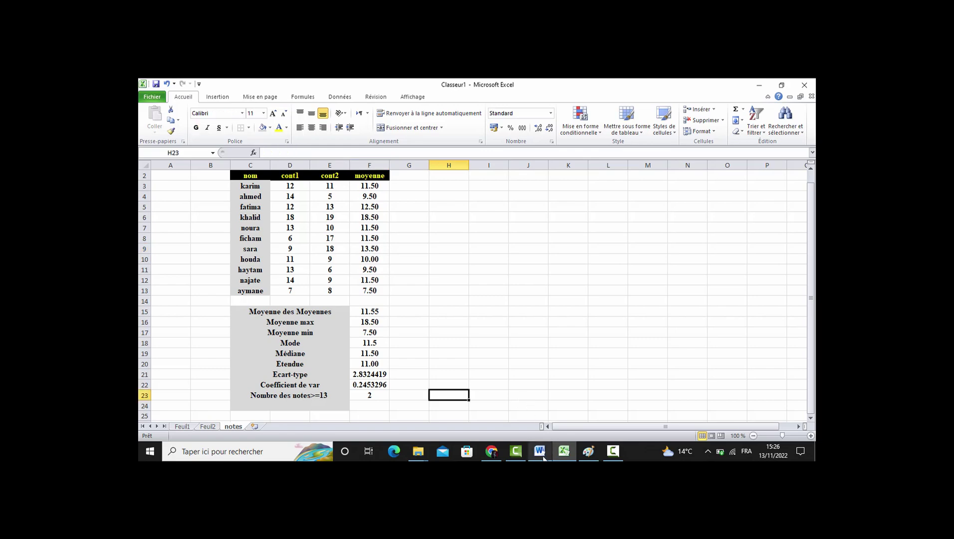
# Delete the empty row 24 below the statistics table.
pyautogui.click(541, 455)
pyautogui.click(541, 454)
pyautogui.click(146, 405)
pyautogui.rightClick(189, 405)
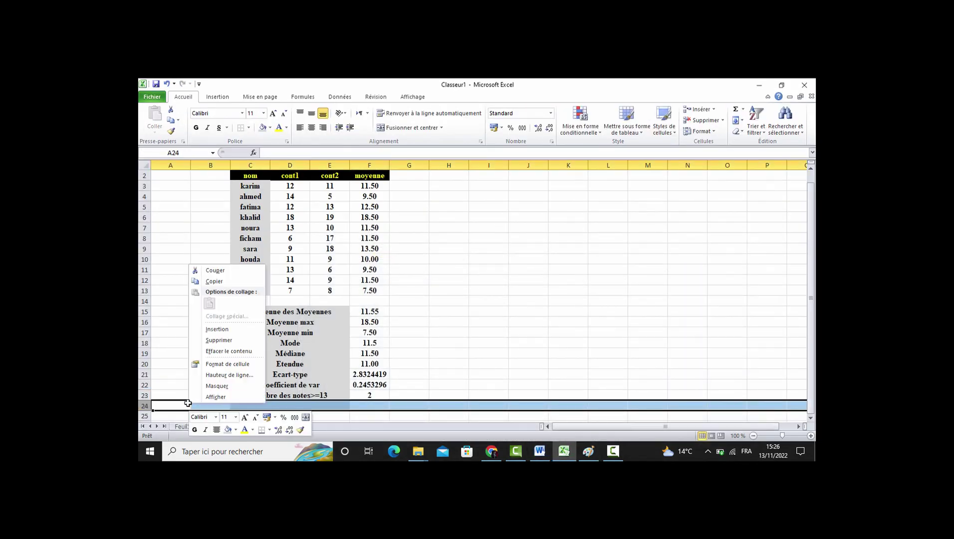
pyautogui.click(219, 341)
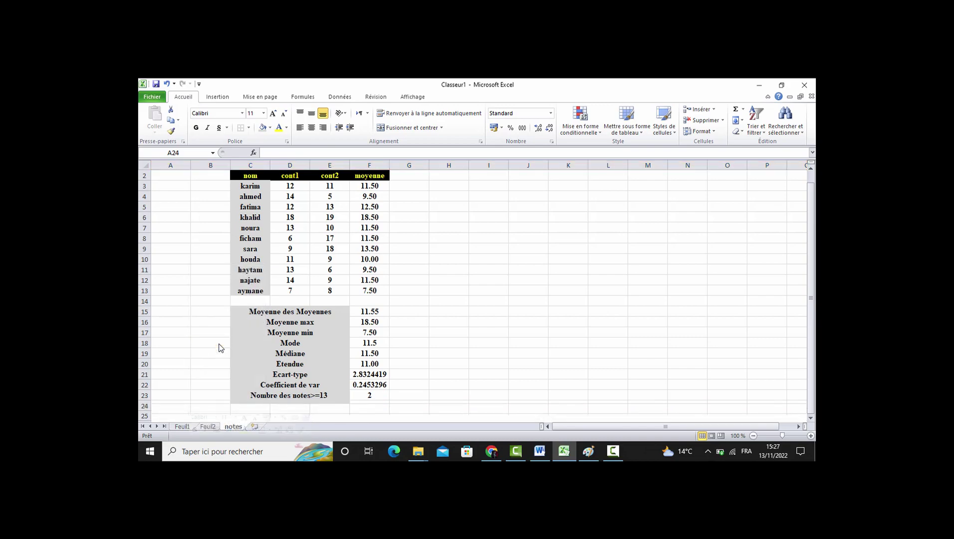
pyautogui.click(456, 376)
# Switch to Word, highlight instruction 4 of Exercise 2, Trier les étudiants par nom (de A à Z), and return to Excel.
pyautogui.click(539, 452)
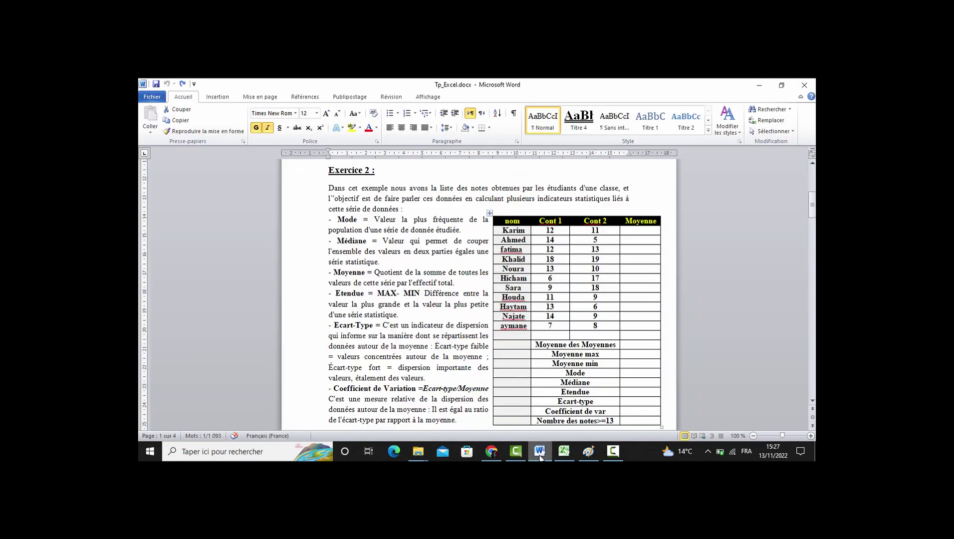
pyautogui.click(413, 336)
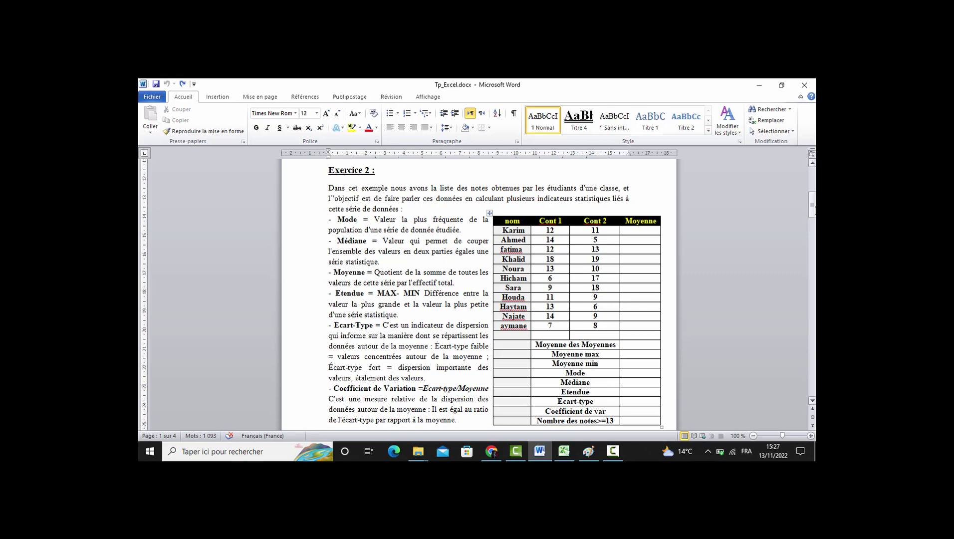
pyautogui.moveTo(814, 209); pyautogui.dragTo(814, 245)
pyautogui.moveTo(341, 298); pyautogui.dragTo(468, 300)
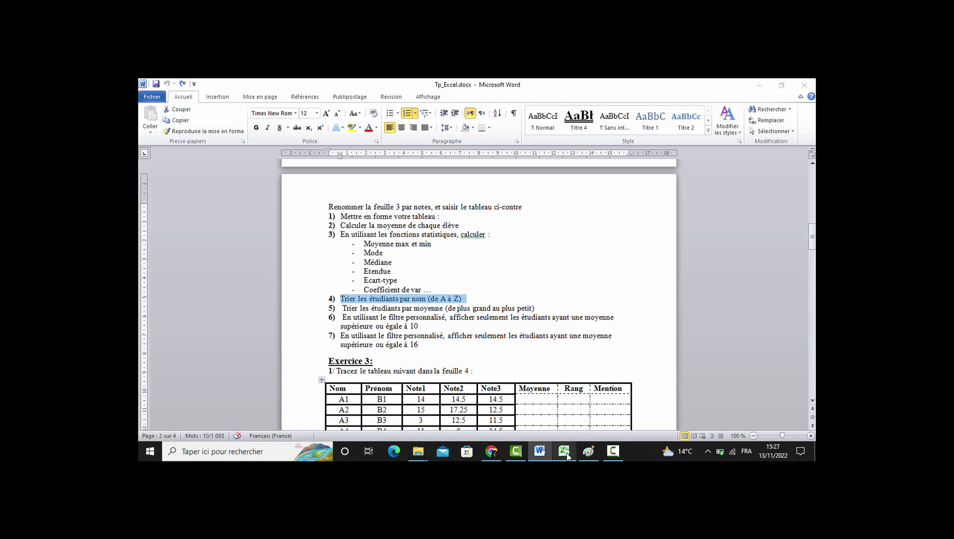
pyautogui.click(564, 452)
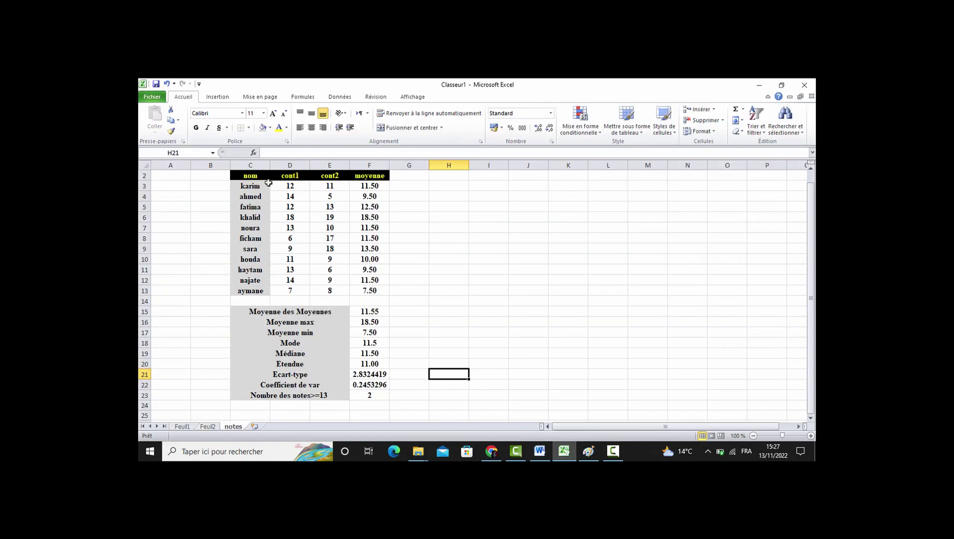
pyautogui.moveTo(251, 184); pyautogui.dragTo(377, 291)
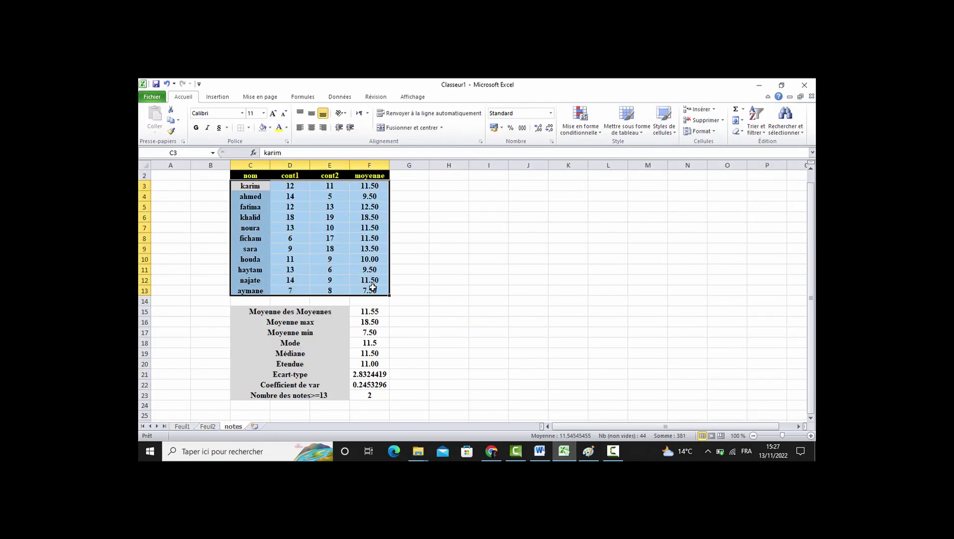
pyautogui.click(341, 98)
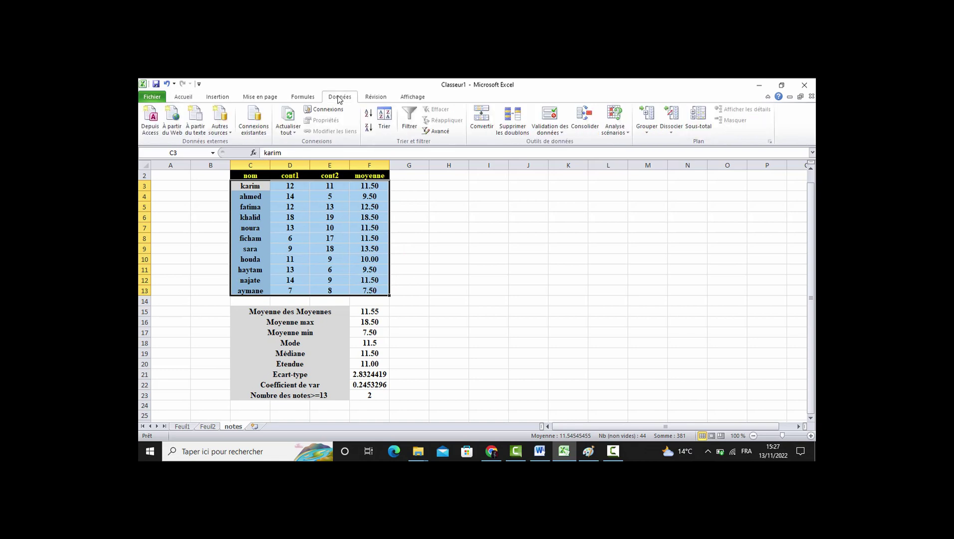
pyautogui.click(383, 116)
pyautogui.click(549, 251)
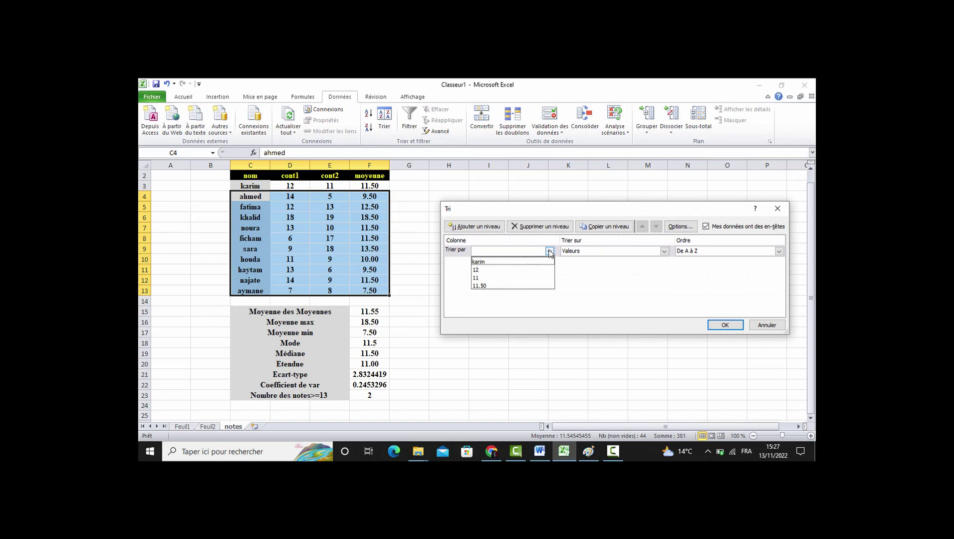
pyautogui.click(549, 251)
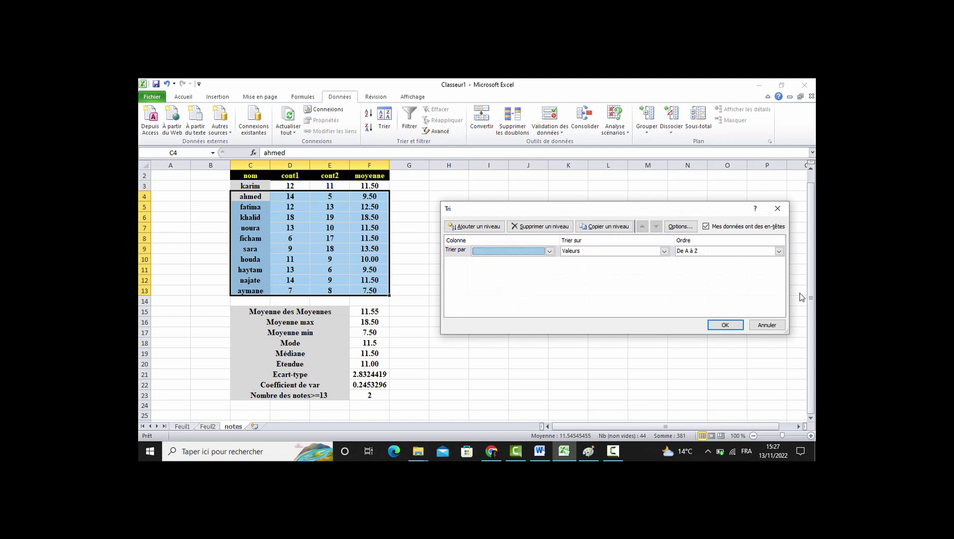
pyautogui.click(775, 323)
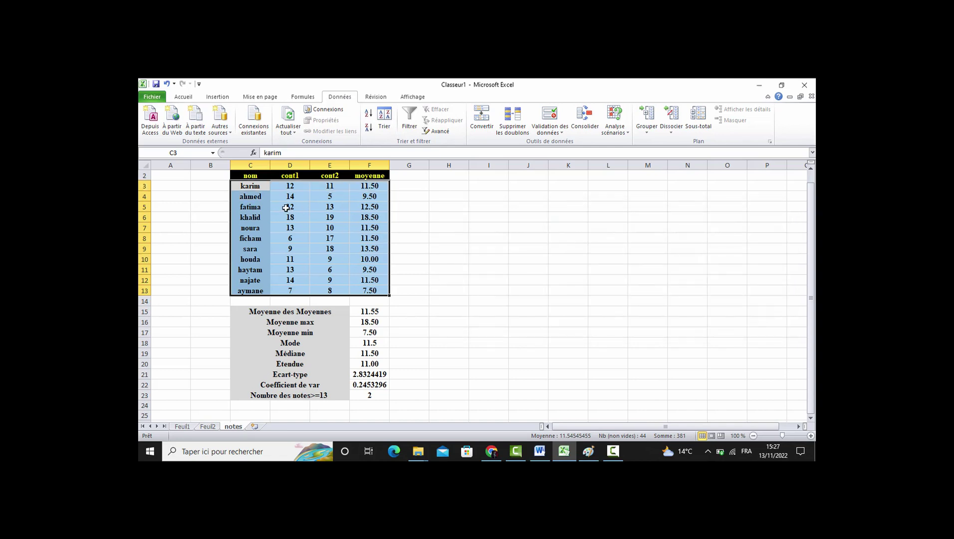
# Sort the marks table C2:F13, including its header row, by nom on Valeurs in the order De A à Z.
pyautogui.moveTo(251, 176); pyautogui.dragTo(374, 289)
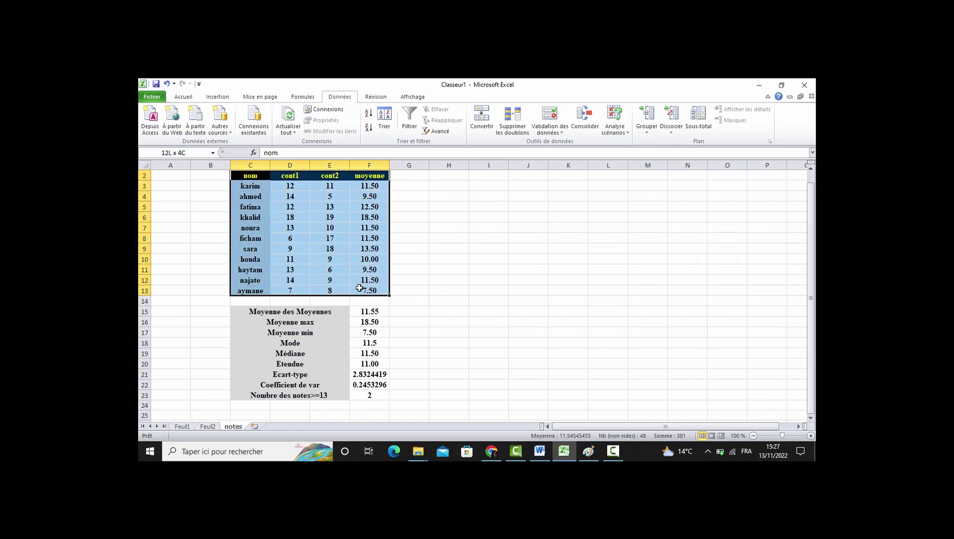
pyautogui.click(384, 120)
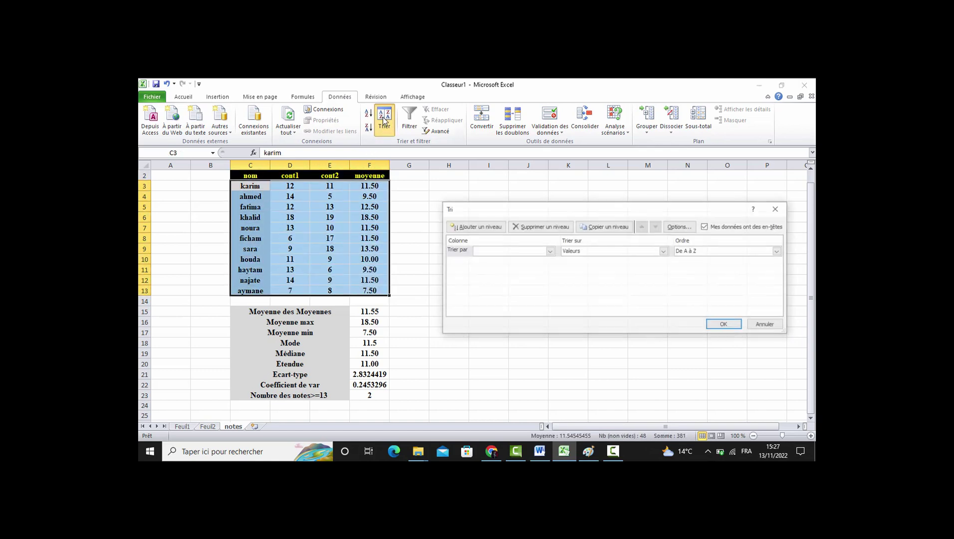
pyautogui.click(550, 251)
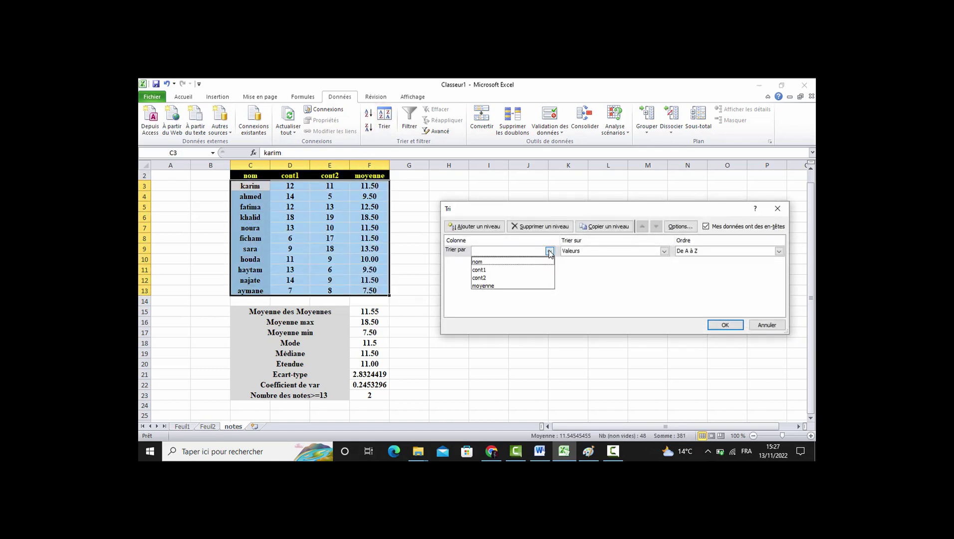
pyautogui.click(478, 263)
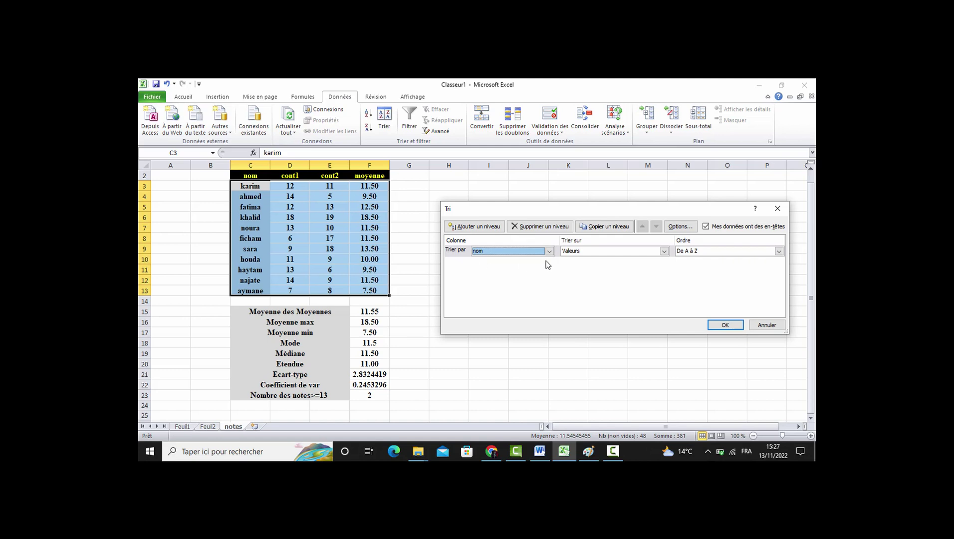
pyautogui.click(708, 252)
pyautogui.click(692, 262)
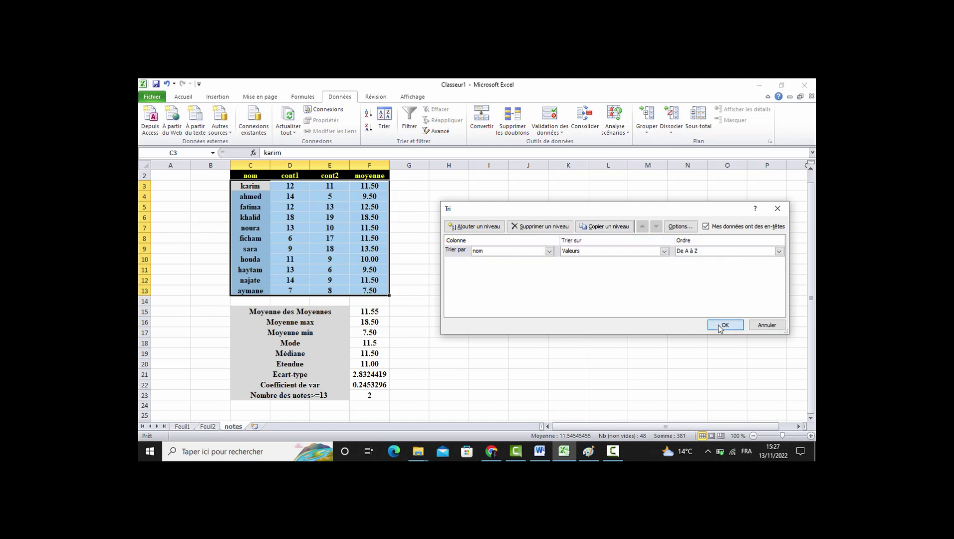
pyautogui.click(725, 325)
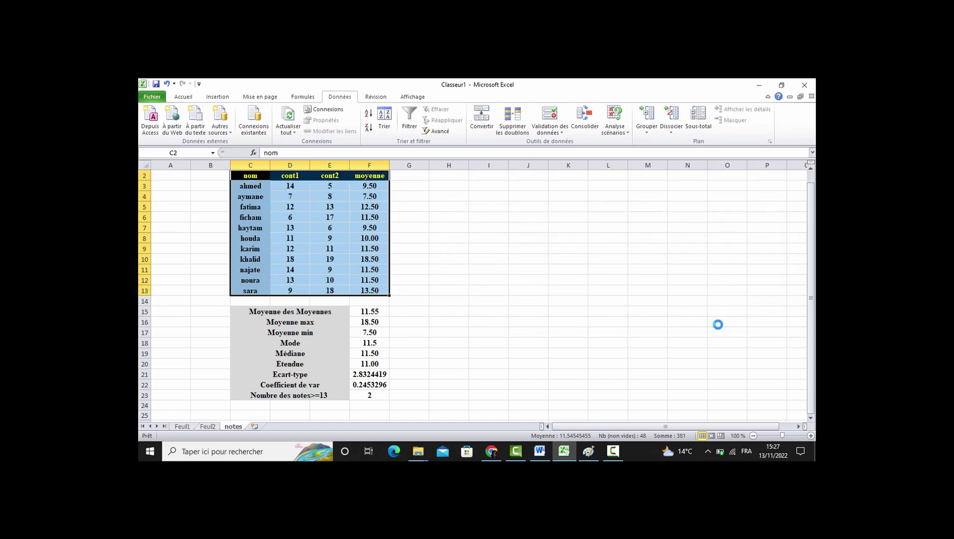
# Check the alphabetical order of the students in the nom column.
pyautogui.click(253, 186)
pyautogui.click(252, 197)
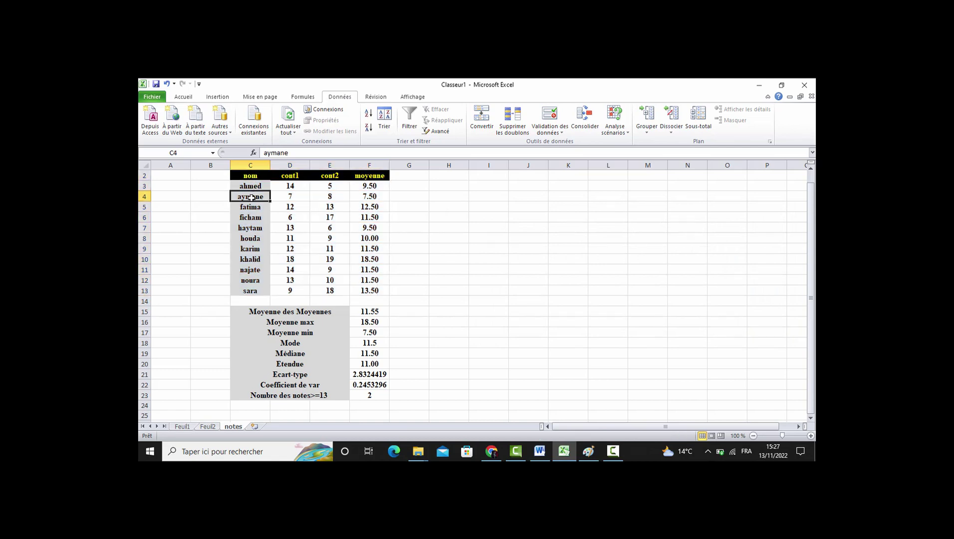
pyautogui.click(251, 206)
pyautogui.click(250, 217)
pyautogui.click(250, 237)
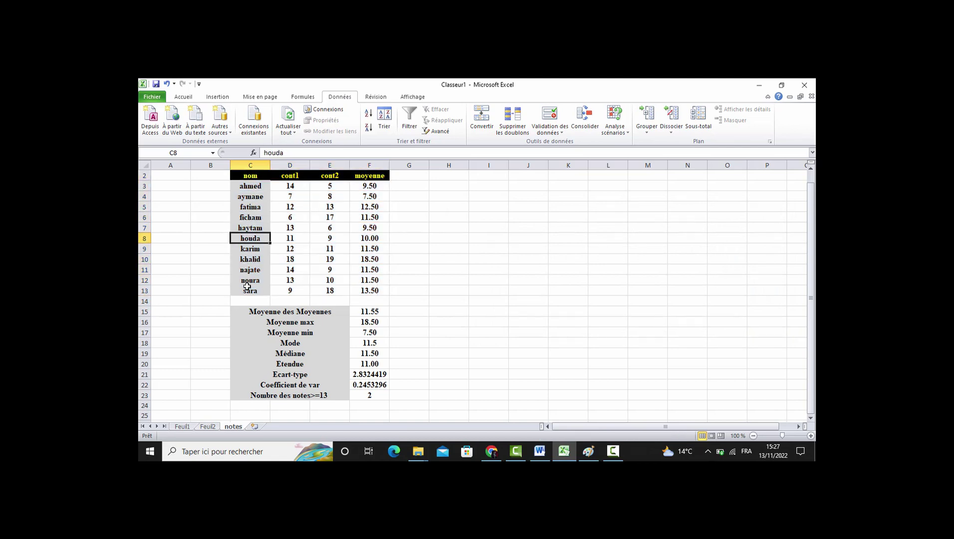
# Sort the student rows C3:F13 by nom on Valeurs in the order De Z à A.
pyautogui.moveTo(247, 177); pyautogui.dragTo(379, 284)
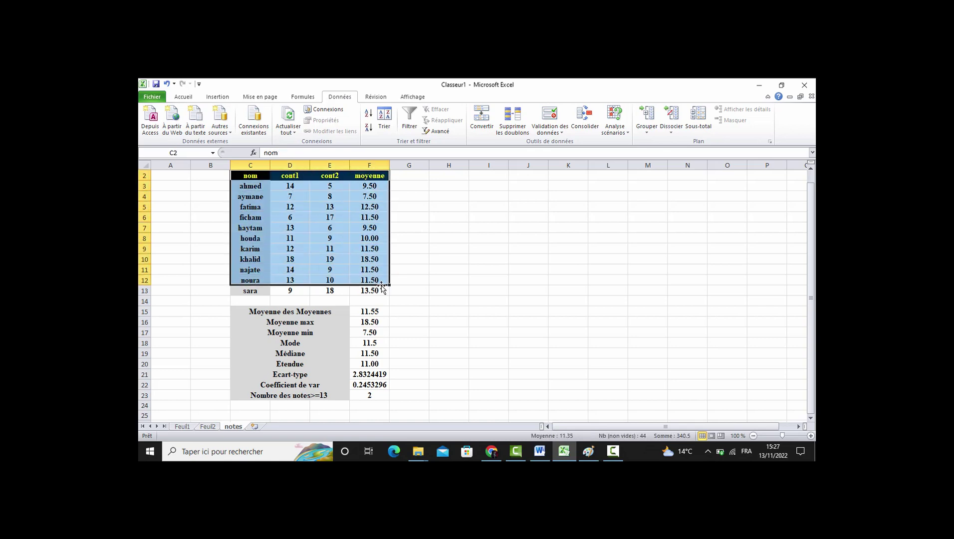
pyautogui.click(381, 289)
pyautogui.moveTo(240, 176); pyautogui.dragTo(360, 288)
pyautogui.click(387, 117)
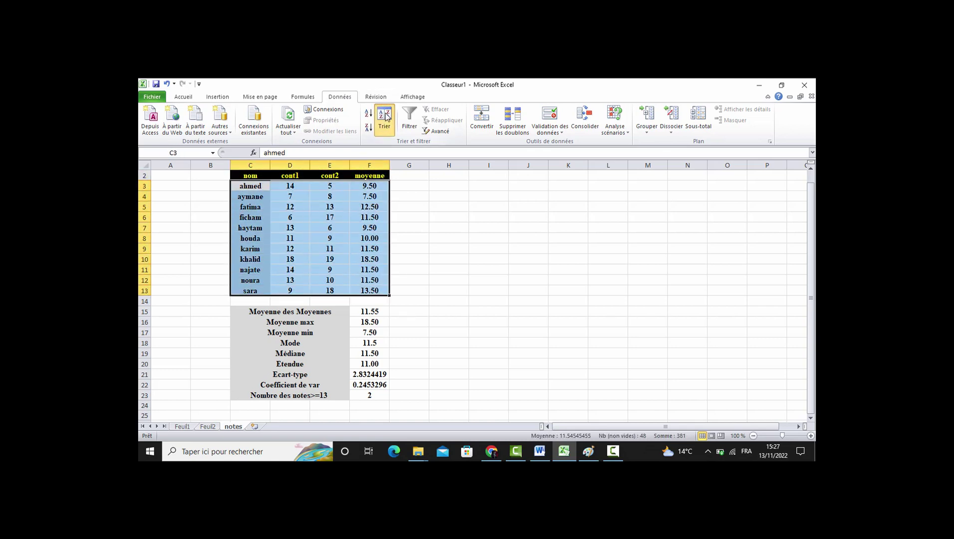
pyautogui.click(548, 251)
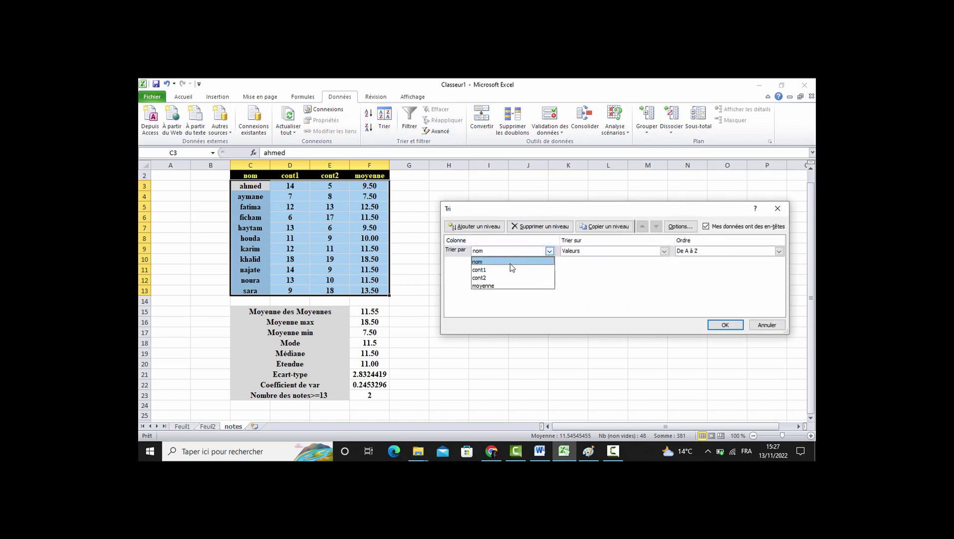
pyautogui.click(508, 263)
pyautogui.click(663, 251)
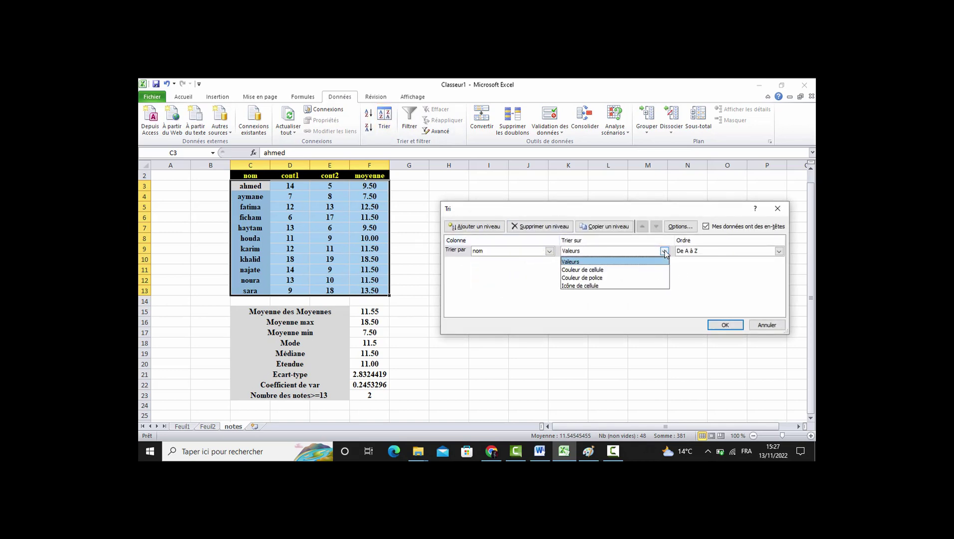
pyautogui.click(654, 258)
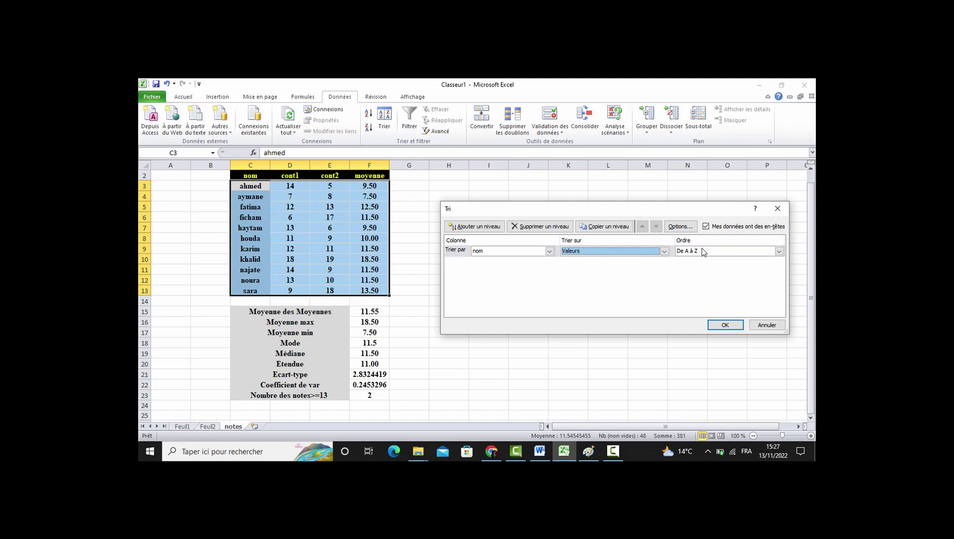
pyautogui.click(779, 251)
pyautogui.click(687, 270)
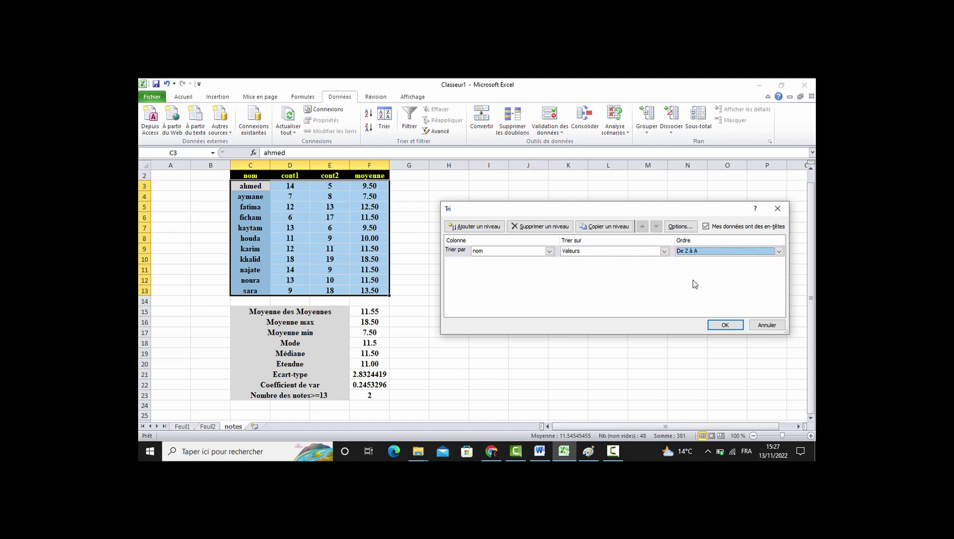
pyautogui.click(725, 325)
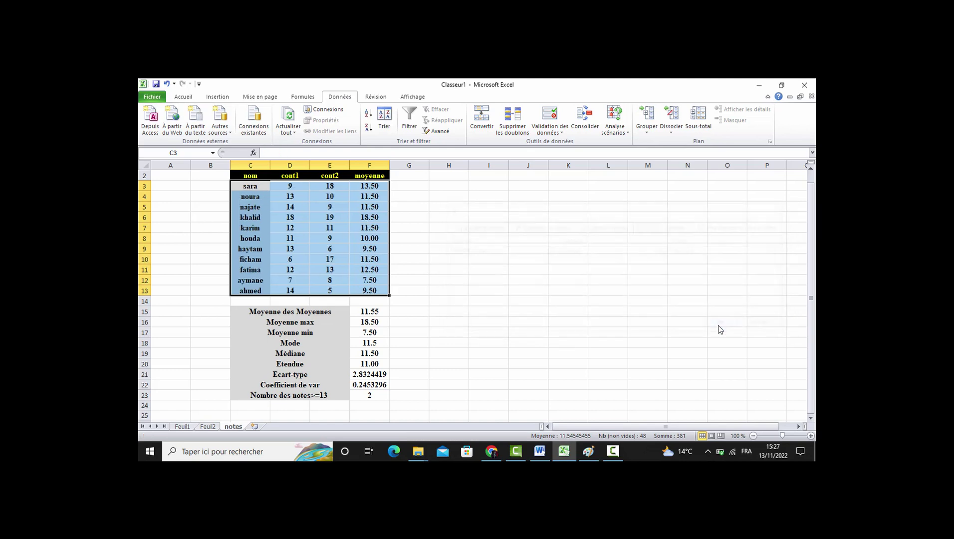
pyautogui.click(258, 193)
pyautogui.click(254, 186)
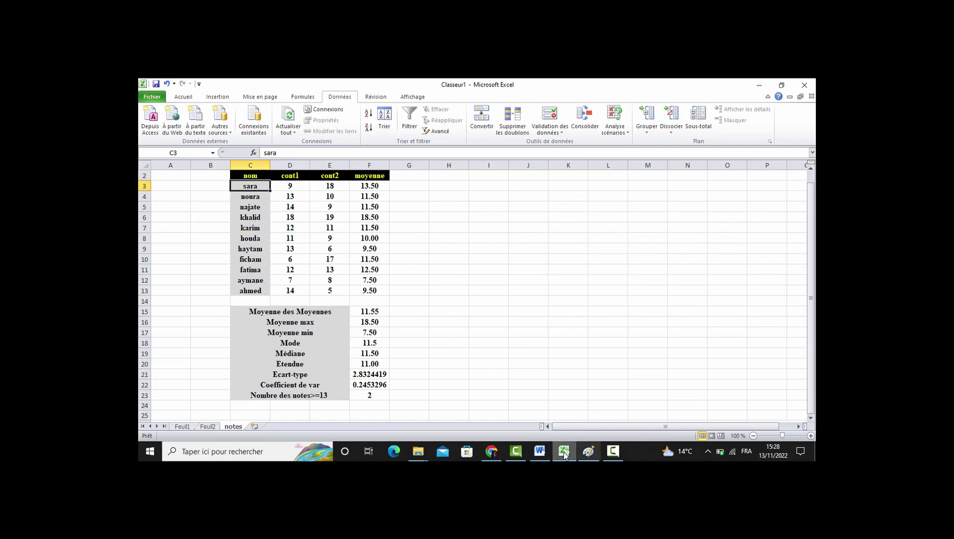
# Switch to Word, highlight instruction 5, Trier les étudiants par moyenne (de plus grand au plus petit), and return to Excel.
pyautogui.click(539, 451)
pyautogui.click(439, 322)
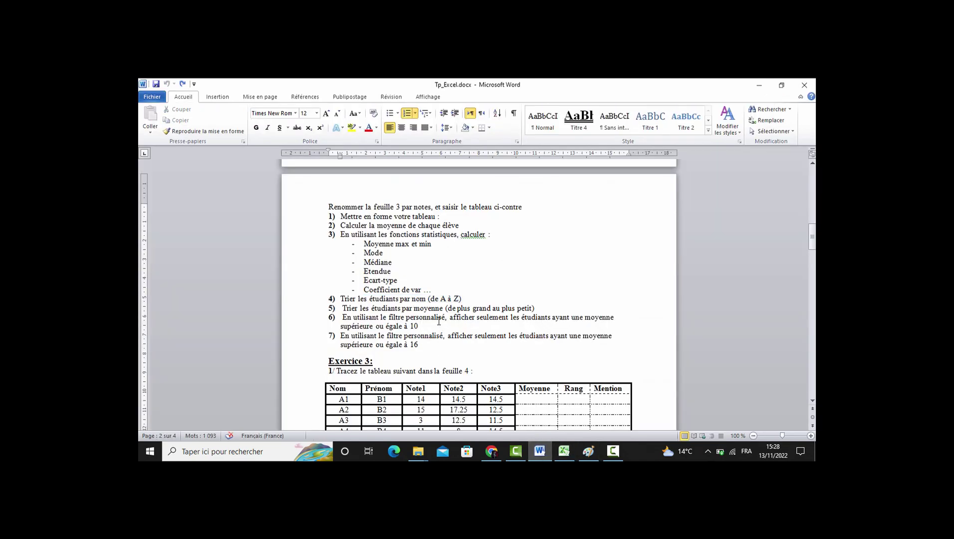
pyautogui.moveTo(357, 308); pyautogui.dragTo(538, 307)
pyautogui.click(537, 307)
pyautogui.moveTo(344, 311); pyautogui.dragTo(533, 310)
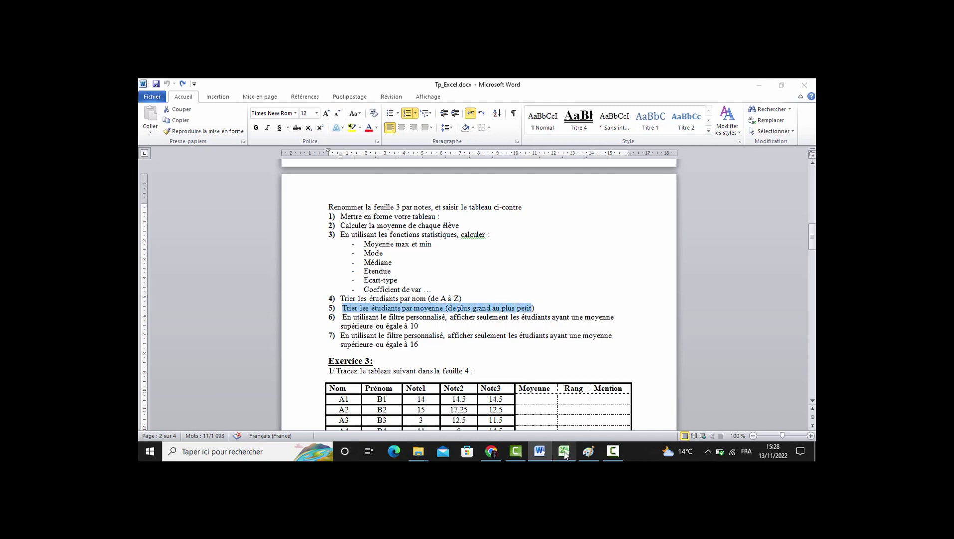
pyautogui.click(564, 451)
# Sort the marks table C2:F13 by moyenne on Valeurs in the order Du plus petit au plus grand.
pyautogui.moveTo(251, 176); pyautogui.dragTo(370, 291)
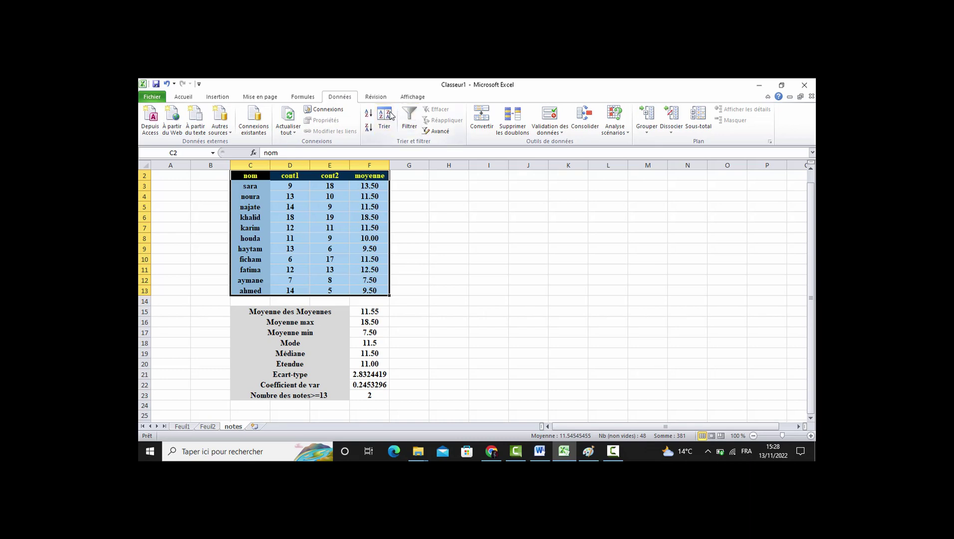
pyautogui.click(384, 119)
pyautogui.click(549, 251)
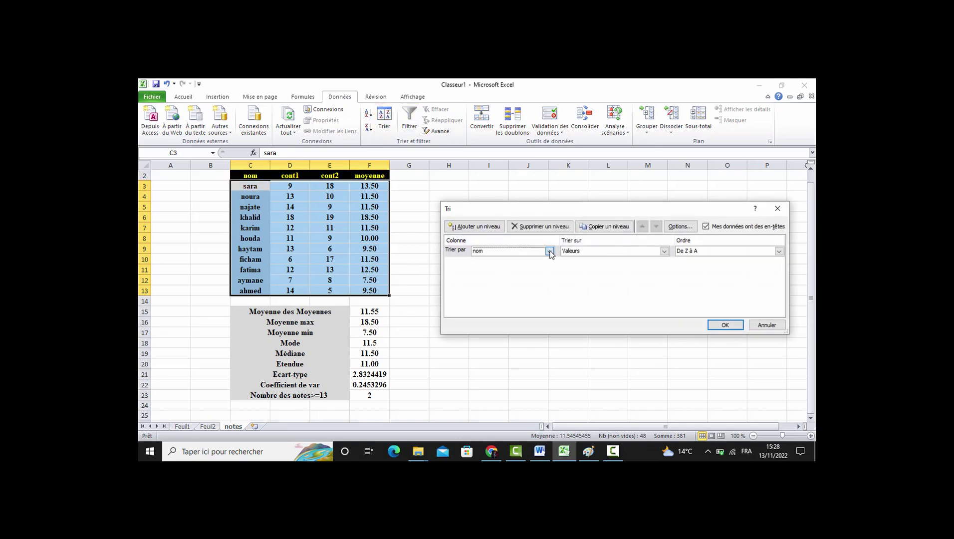
pyautogui.click(500, 287)
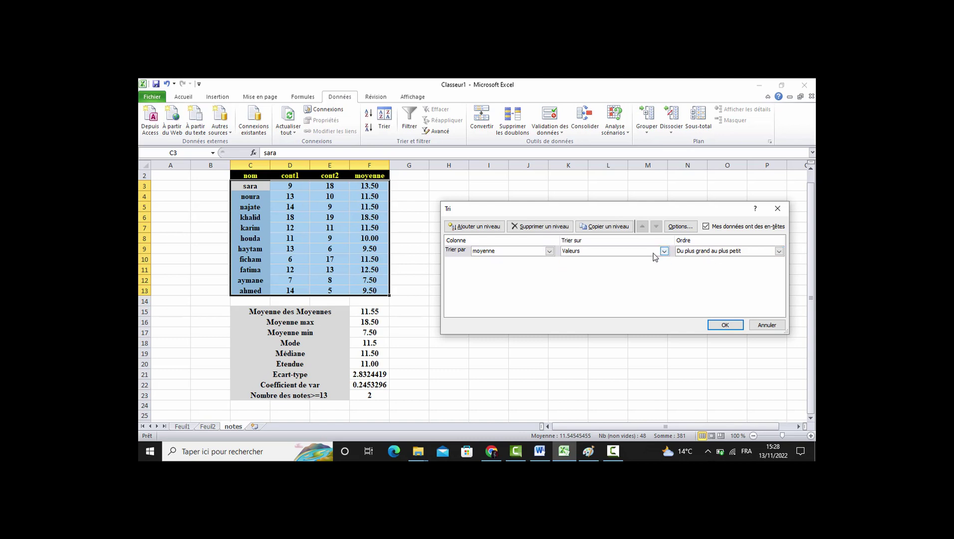
pyautogui.click(709, 252)
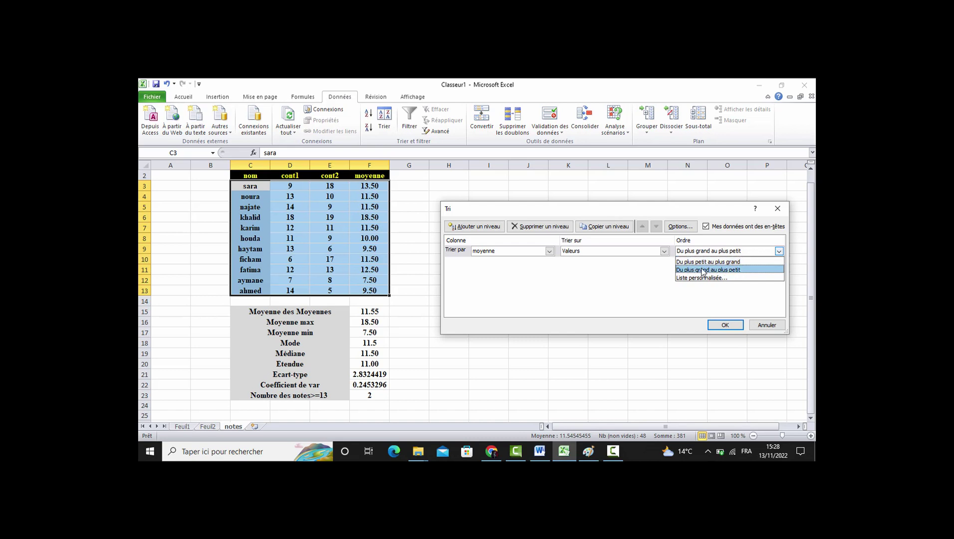
pyautogui.click(699, 262)
pyautogui.click(719, 325)
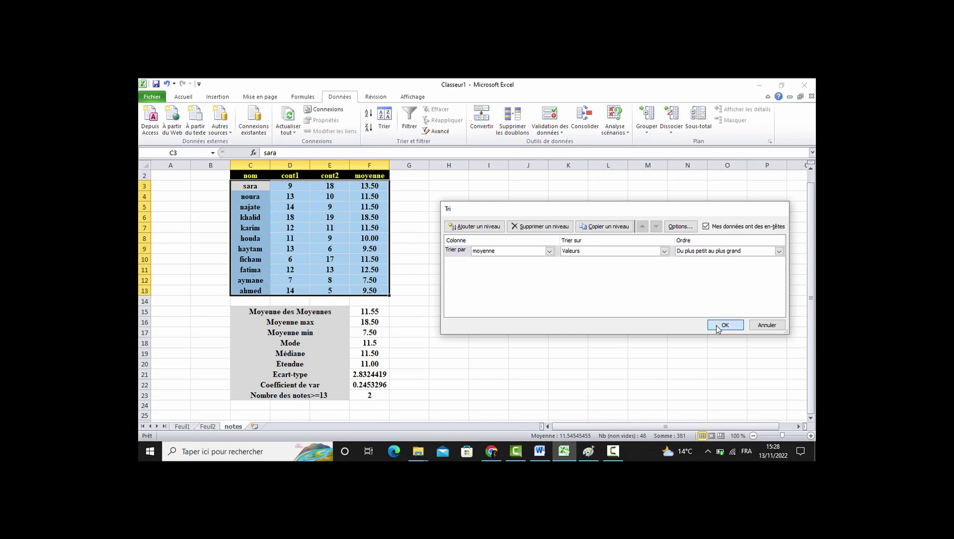
pyautogui.click(489, 248)
pyautogui.moveTo(374, 187); pyautogui.dragTo(372, 290)
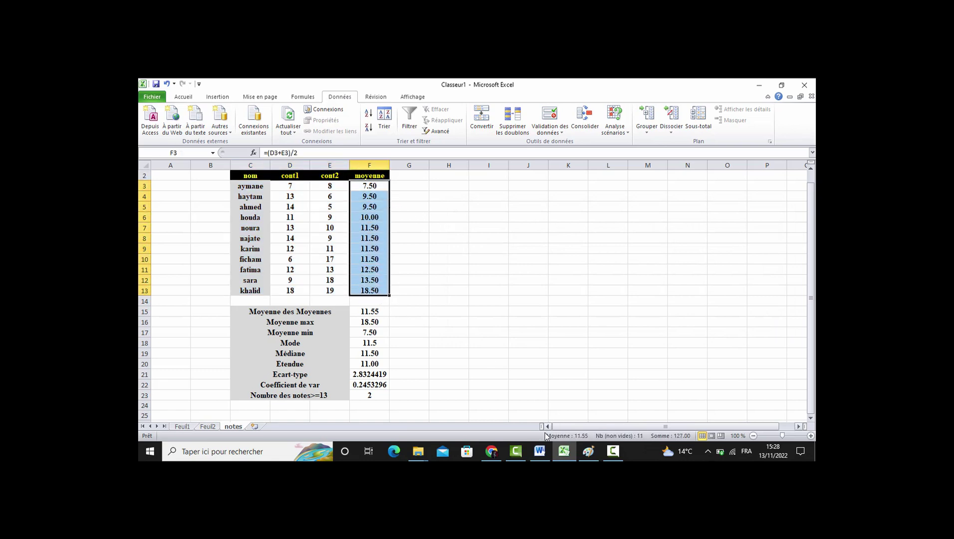
# Switch to Word to reread the sort order required by instruction 5, and return to Excel.
pyautogui.click(539, 452)
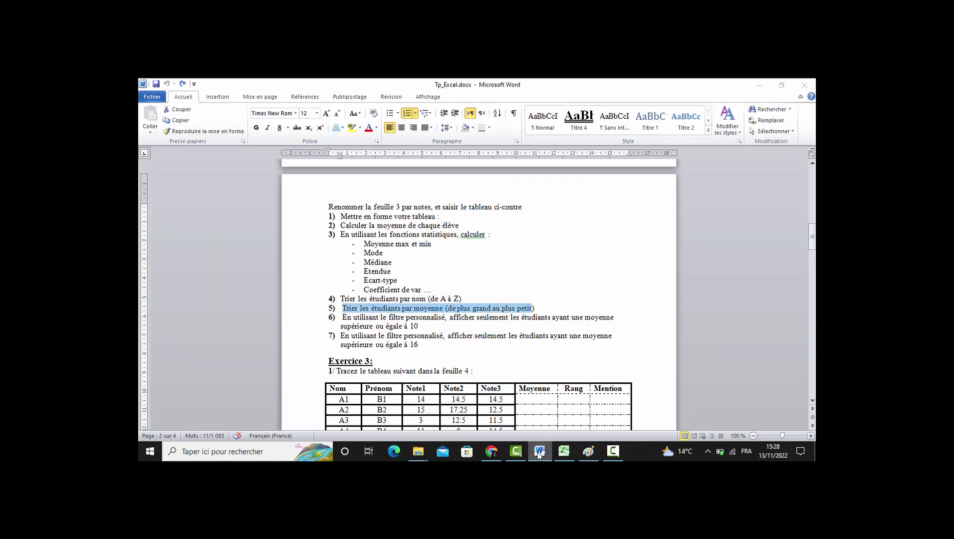
pyautogui.click(539, 452)
pyautogui.click(462, 250)
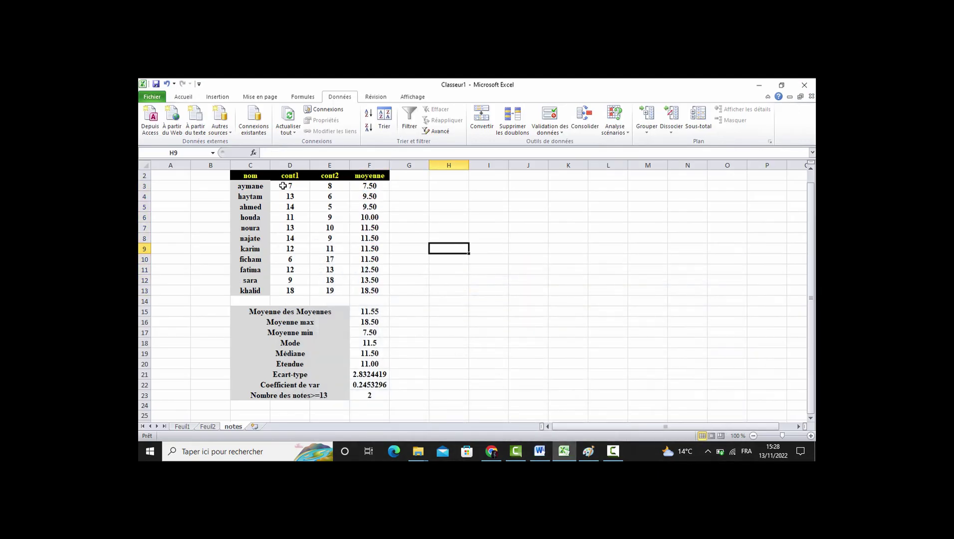
# Sort the marks table C2:F13 by moyenne on Valeurs in the order Du plus grand au plus petit and check the column.
pyautogui.moveTo(252, 177); pyautogui.dragTo(372, 288)
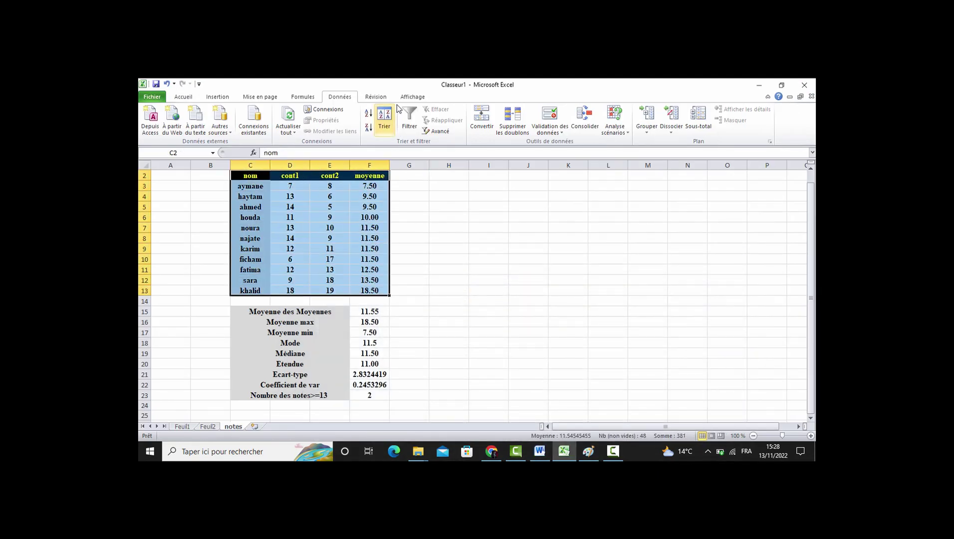
pyautogui.click(384, 117)
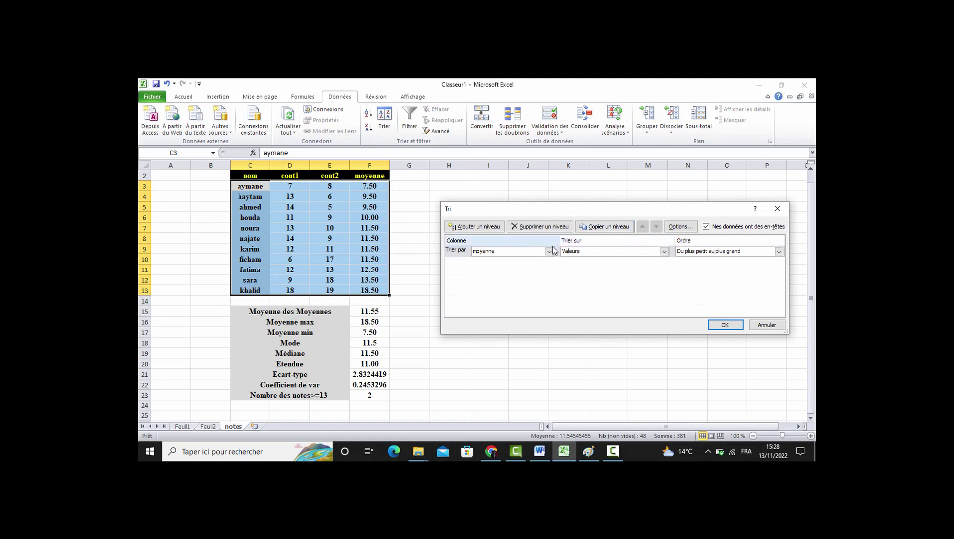
pyautogui.click(549, 251)
pyautogui.click(511, 286)
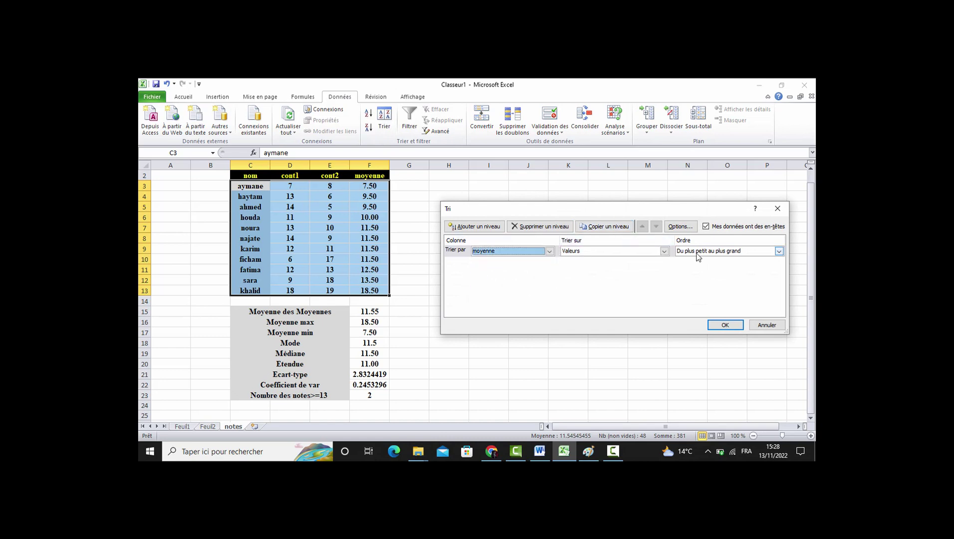
pyautogui.click(709, 252)
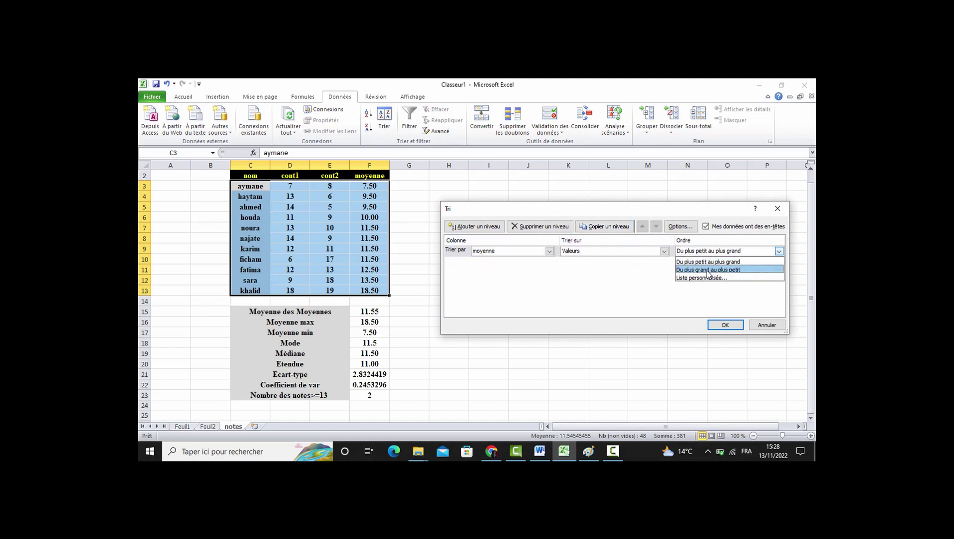
pyautogui.click(708, 270)
pyautogui.click(724, 325)
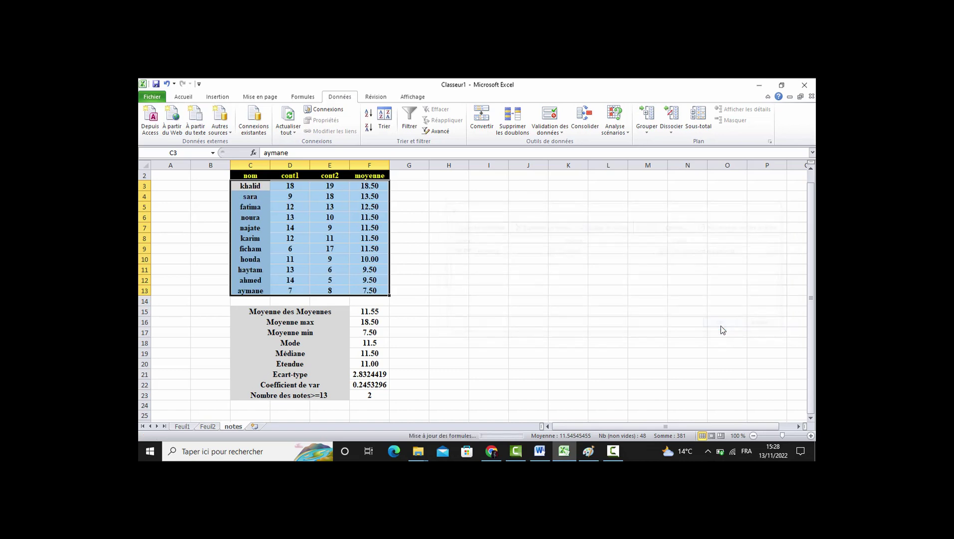
pyautogui.click(493, 256)
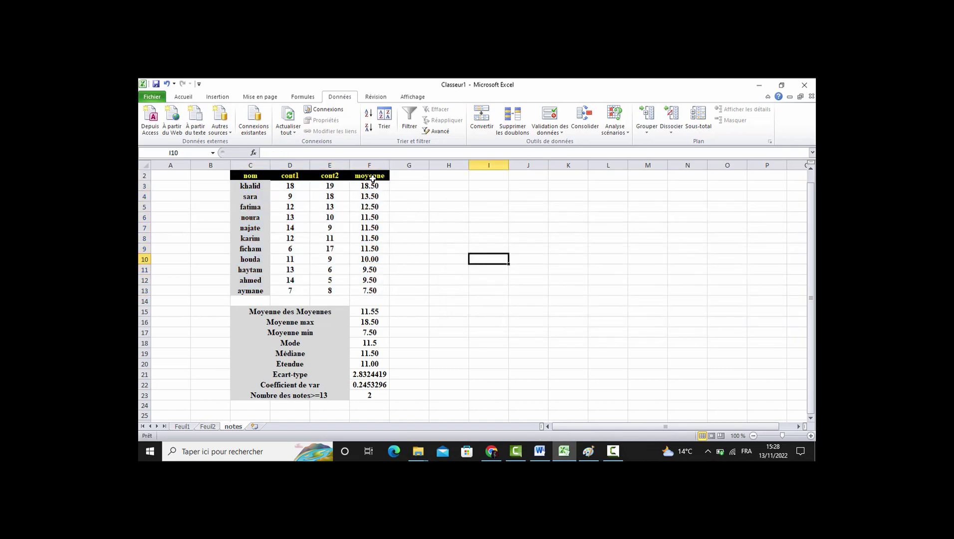
pyautogui.moveTo(373, 179); pyautogui.dragTo(382, 290)
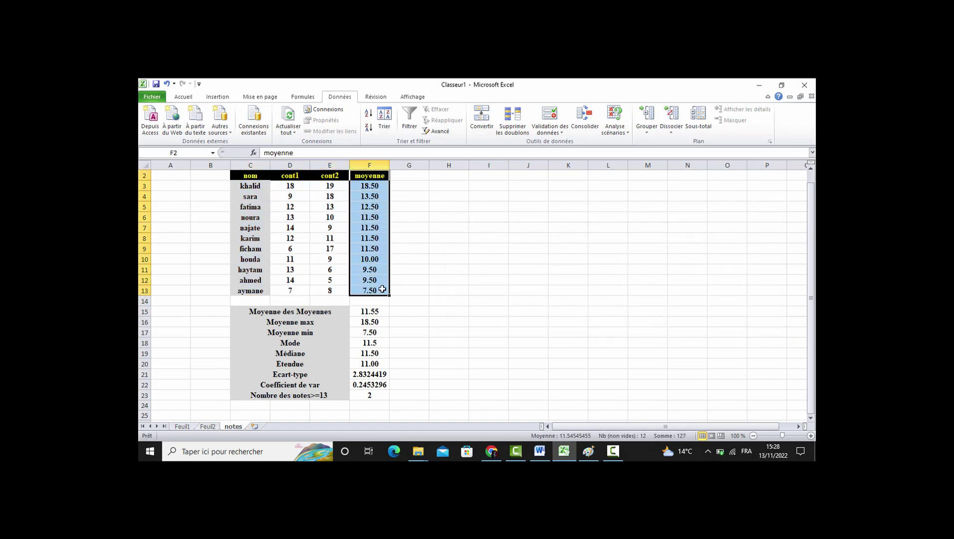
pyautogui.click(444, 272)
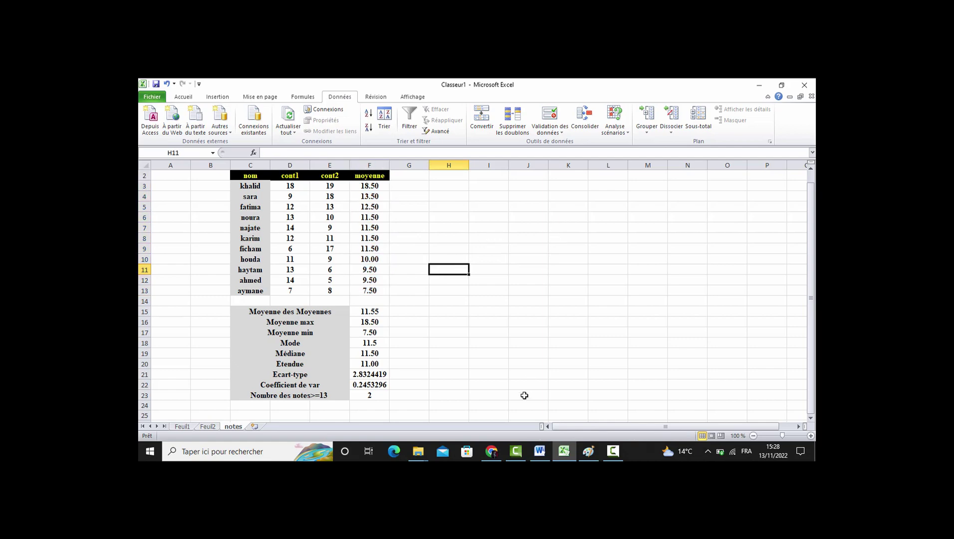
# Switch to Word, highlight instruction 6 on the custom filter for a moyenne supérieure ou égale à 10, and return to Excel.
pyautogui.click(539, 451)
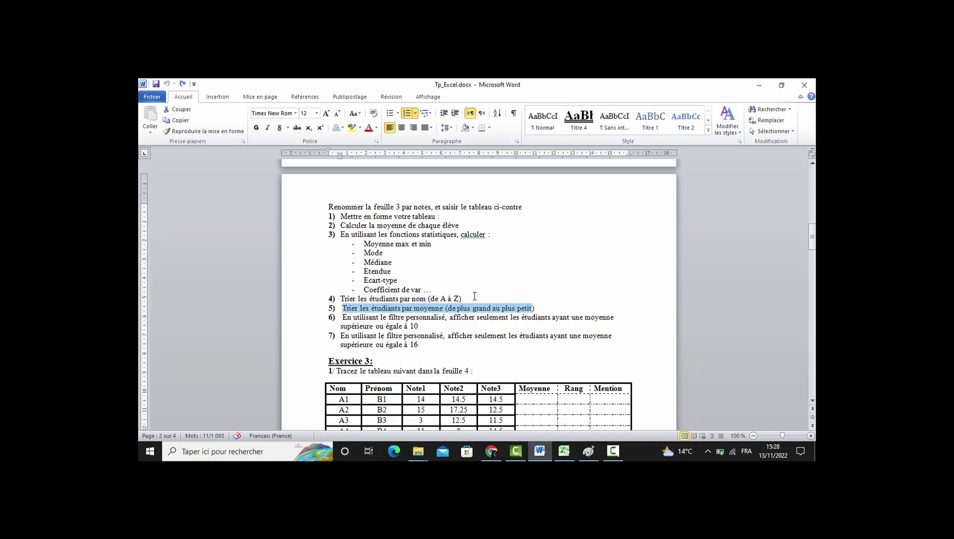
pyautogui.click(368, 327)
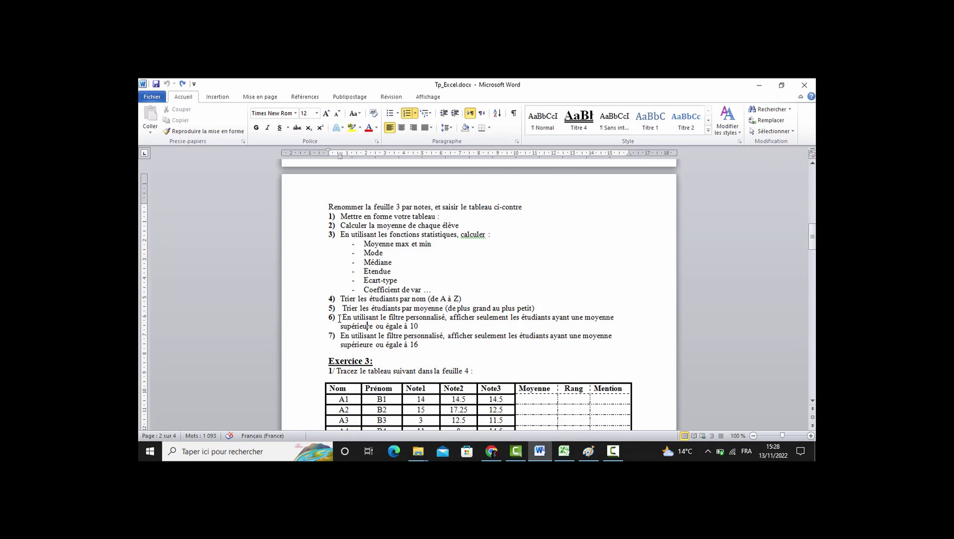
pyautogui.moveTo(343, 317); pyautogui.dragTo(411, 325)
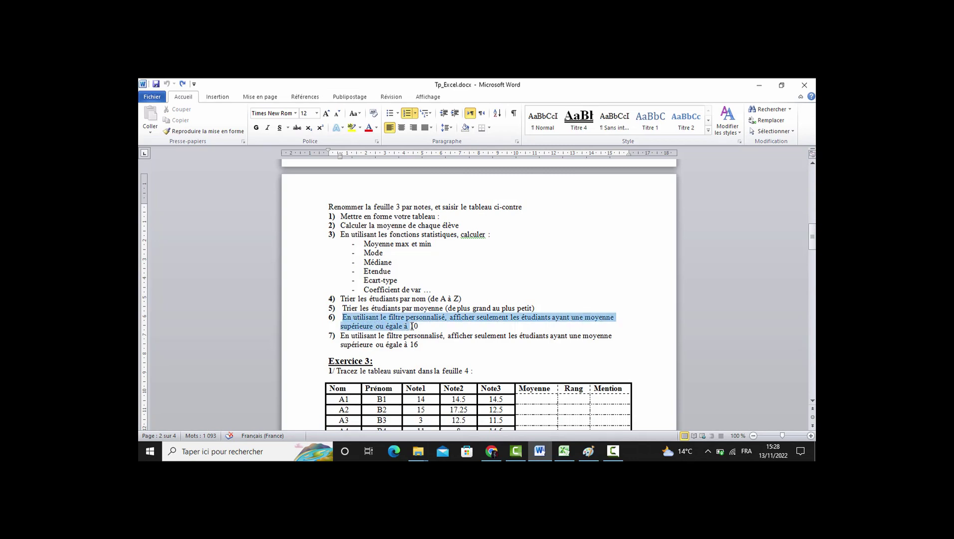
pyautogui.click(564, 452)
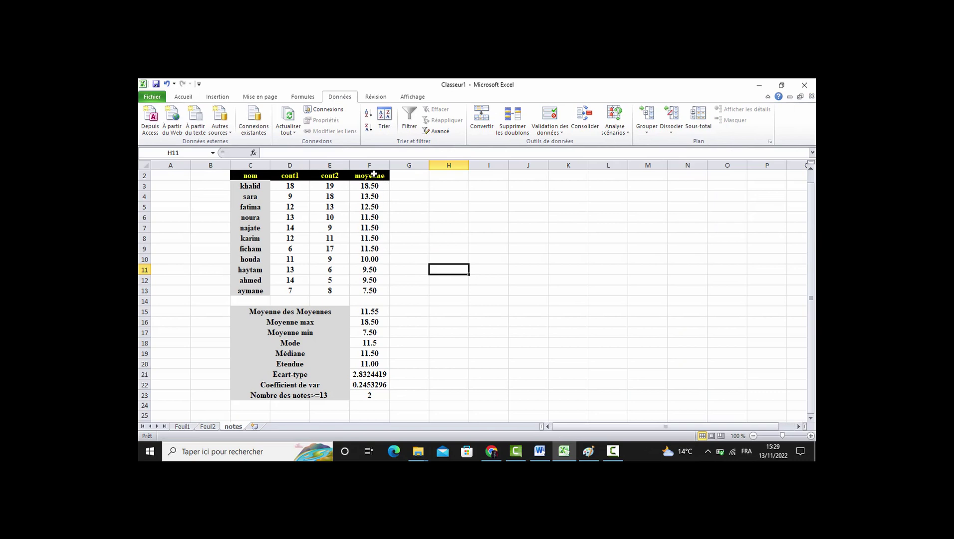
# Add an automatic filter to the moyenne column, range F2:F13.
pyautogui.click(811, 169)
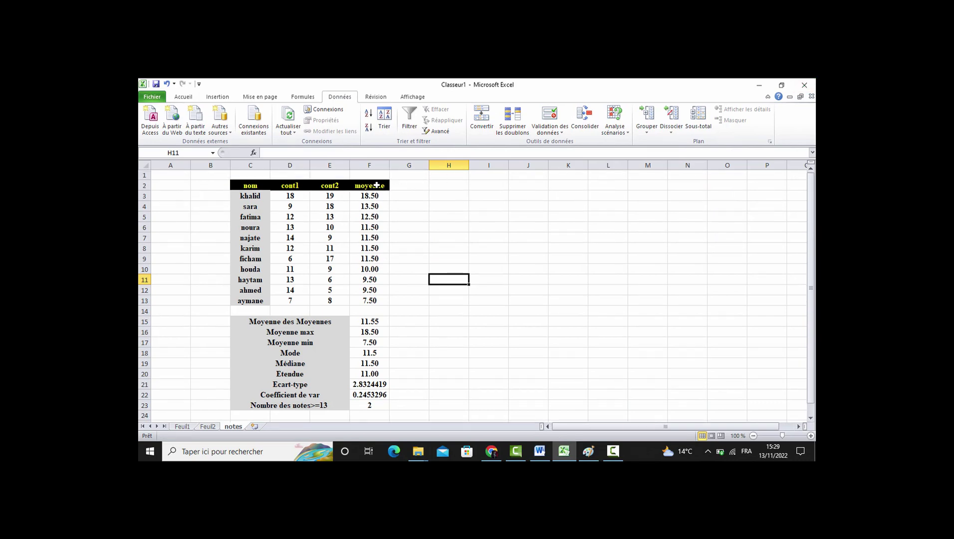
pyautogui.click(377, 186)
pyautogui.moveTo(377, 190); pyautogui.dragTo(368, 301)
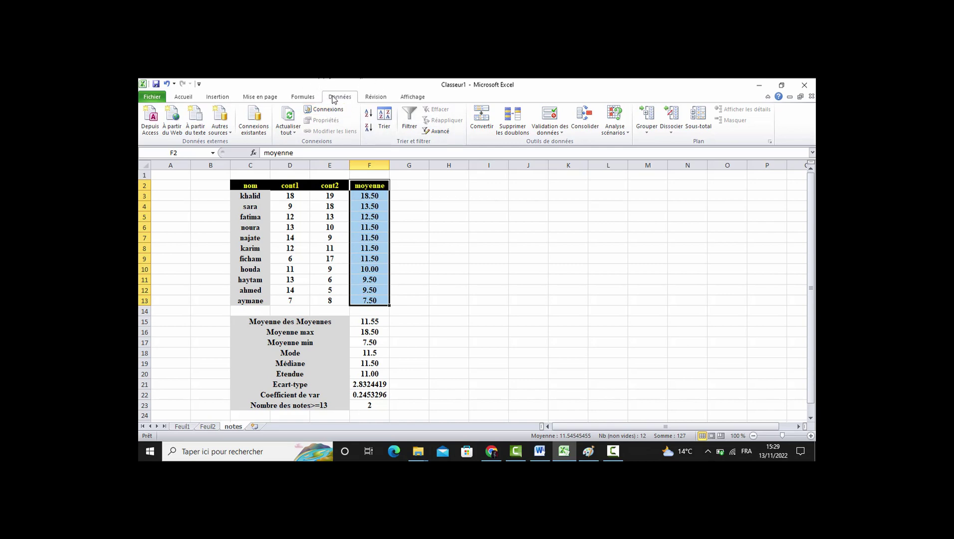
pyautogui.click(407, 114)
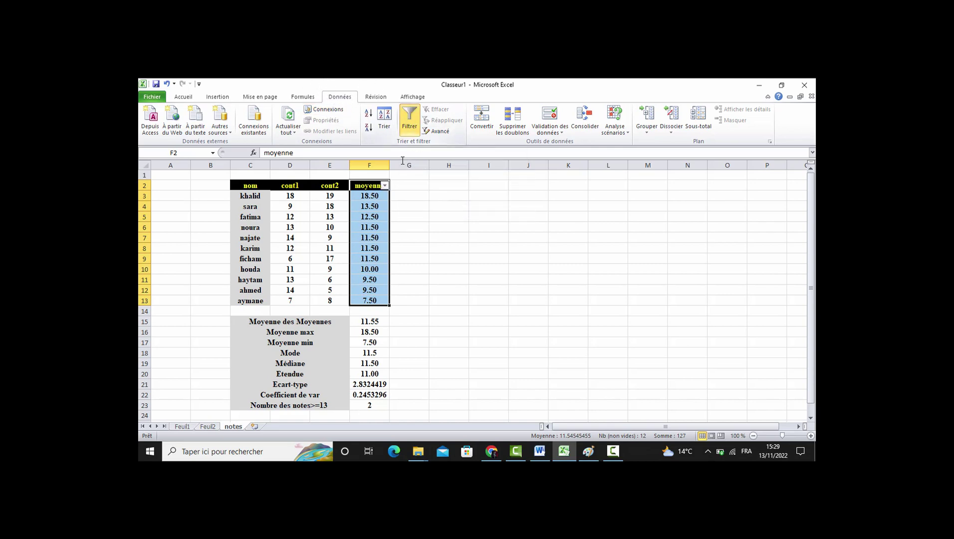
# Filter moyenne with the numeric condition supérieur ou égal à 10 and check the remaining averages.
pyautogui.click(385, 187)
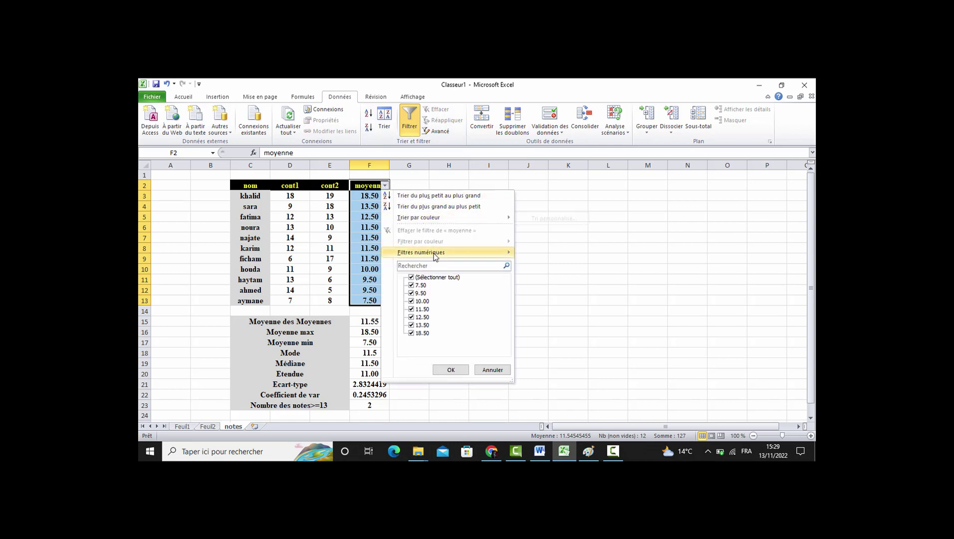
pyautogui.moveTo(427, 252)
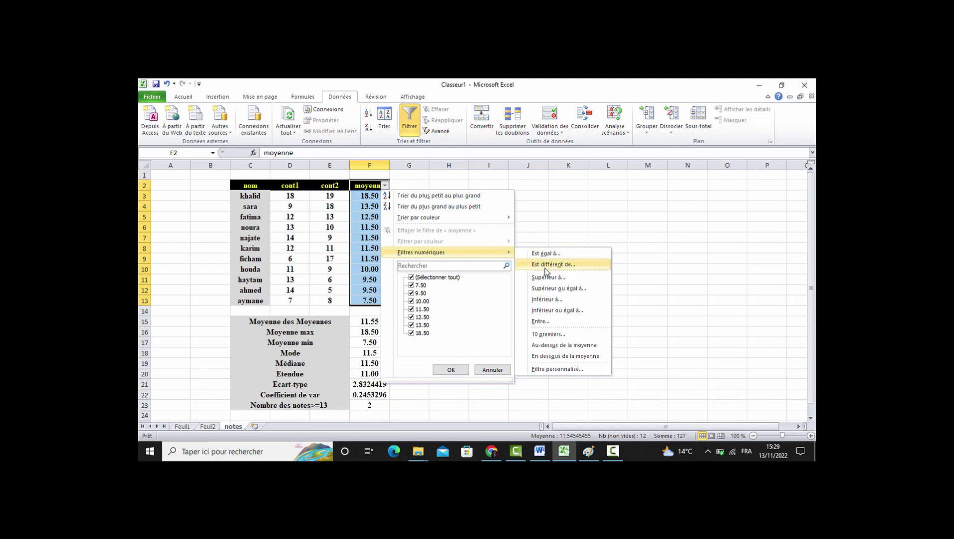
pyautogui.click(555, 289)
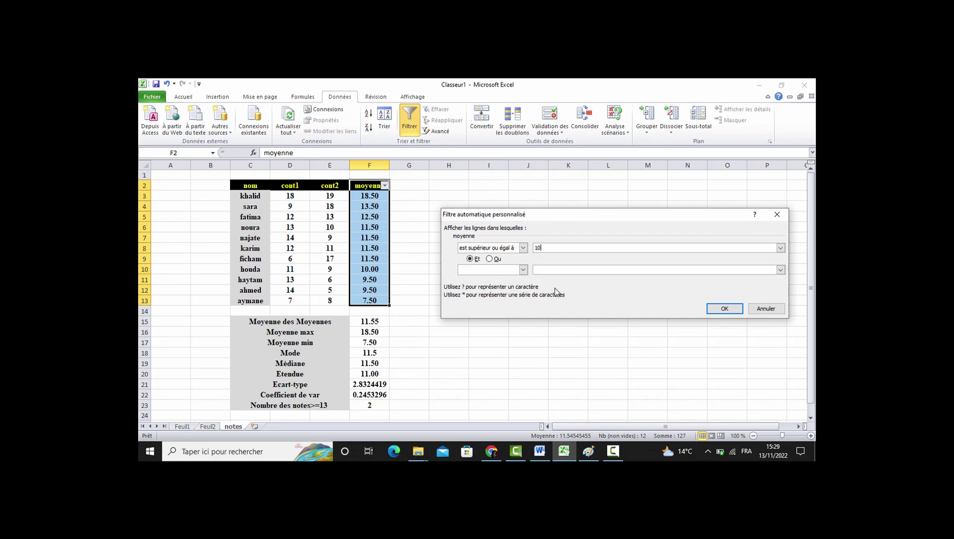
pyautogui.click(732, 309)
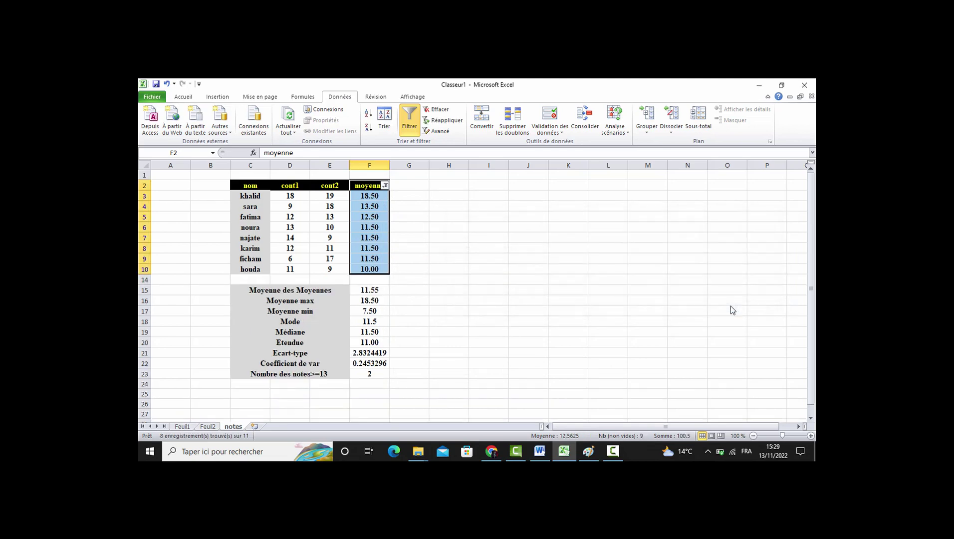
pyautogui.click(494, 283)
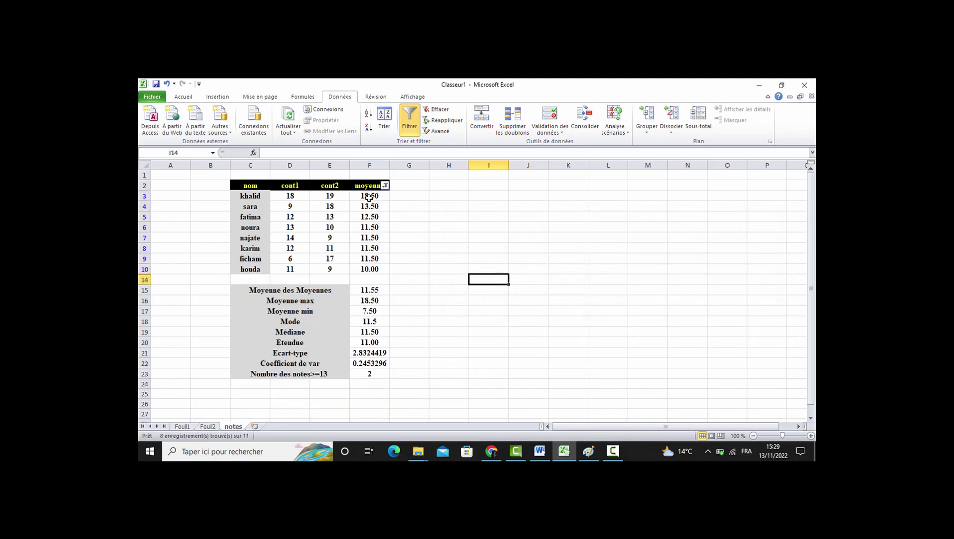
pyautogui.moveTo(369, 196); pyautogui.dragTo(368, 270)
pyautogui.click(491, 280)
# Switch to Word, highlight instruction 7 on the custom filter for a moyenne supérieure ou égale à 16, and return to Excel.
pyautogui.click(541, 452)
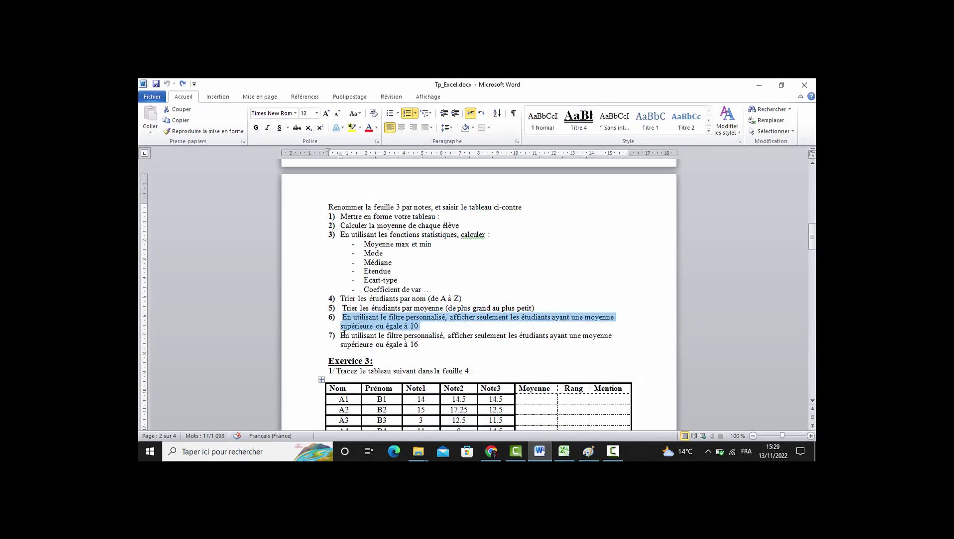
pyautogui.moveTo(343, 335); pyautogui.dragTo(419, 345)
pyautogui.click(387, 337)
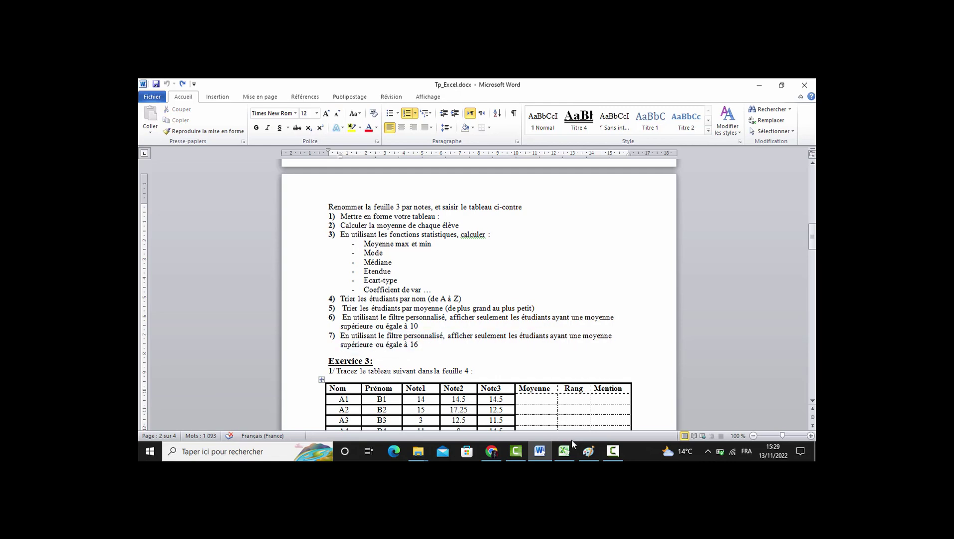
pyautogui.click(570, 456)
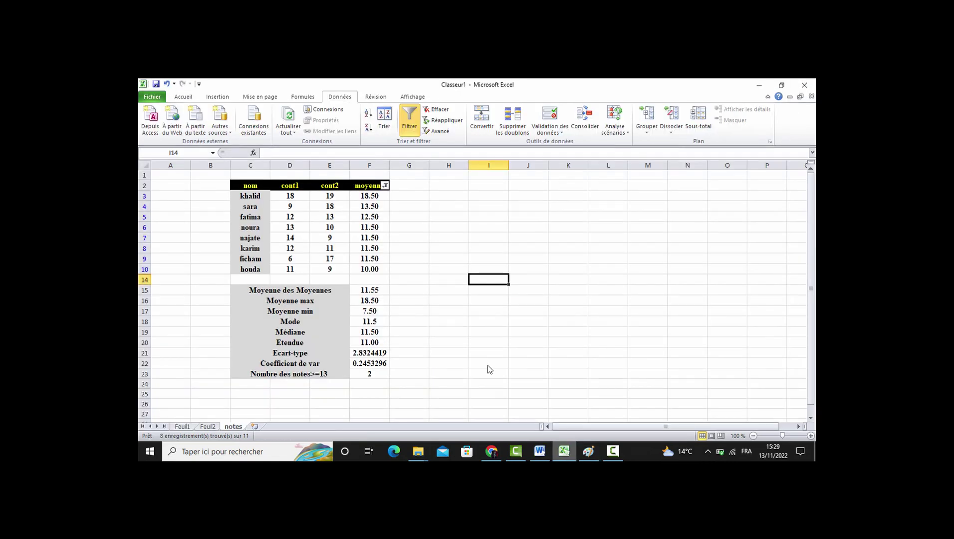
# Change the moyenne filter condition to supérieur ou égal à 16.
pyautogui.click(386, 187)
pyautogui.moveTo(443, 253)
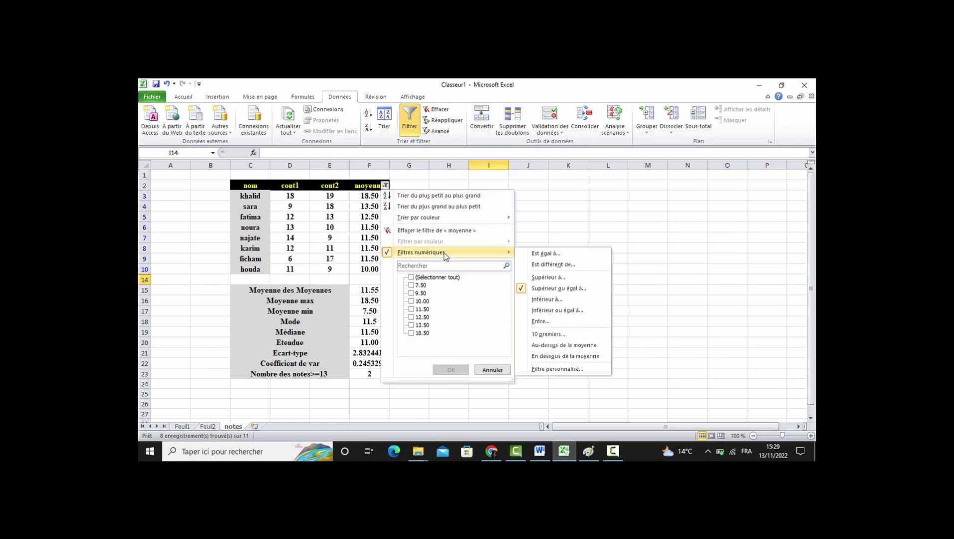
pyautogui.click(559, 288)
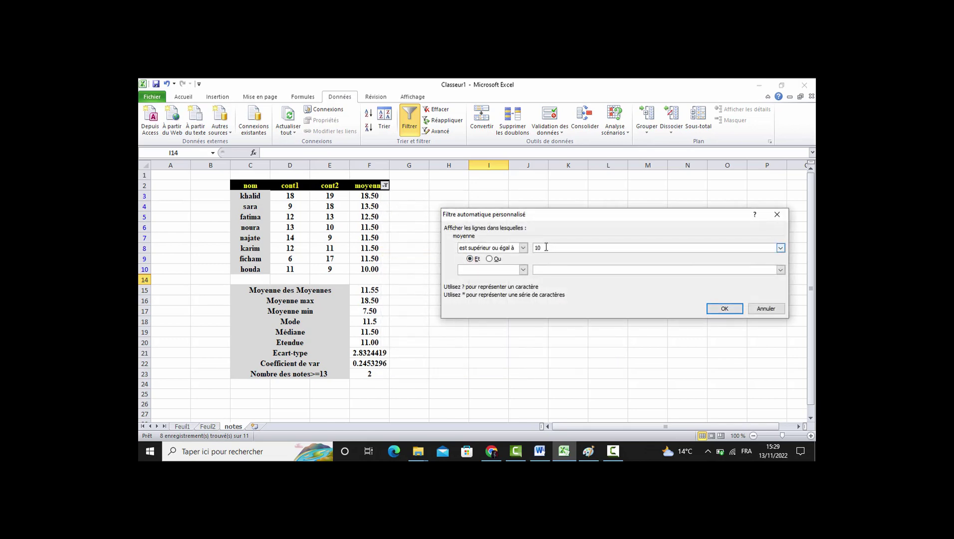
pyautogui.moveTo(546, 247); pyautogui.dragTo(529, 250)
pyautogui.click(724, 309)
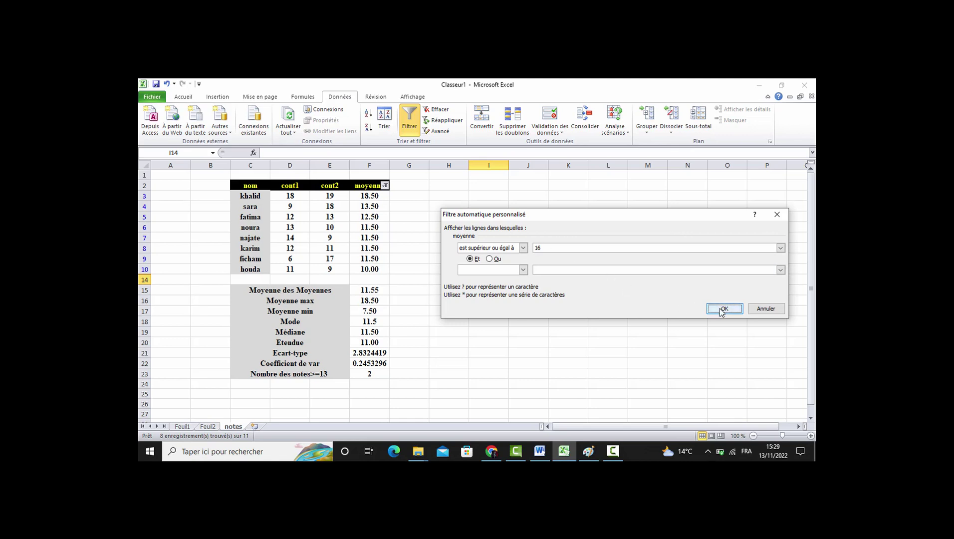
pyautogui.click(522, 314)
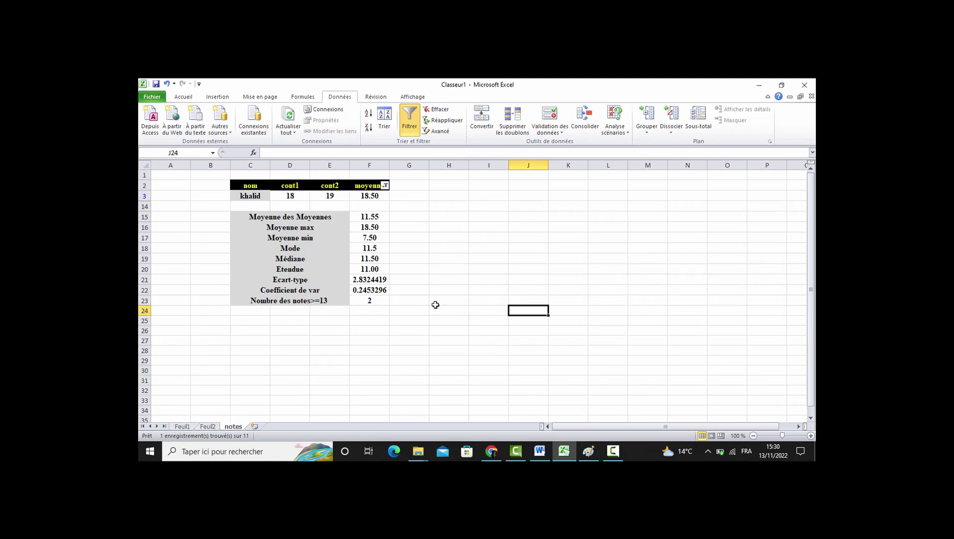
# Save the workbook in the Bureau folder as tp2 and close Excel.
pyautogui.click(154, 97)
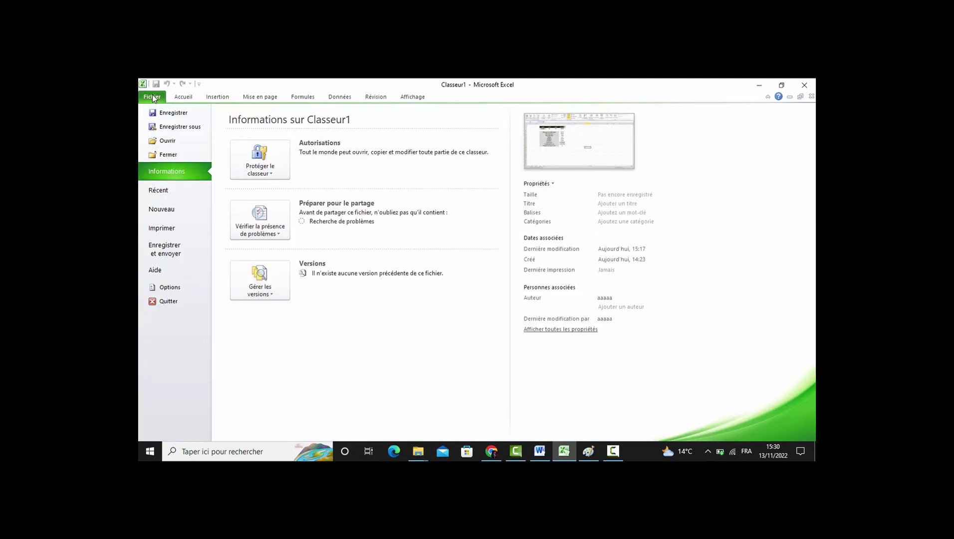
pyautogui.click(170, 114)
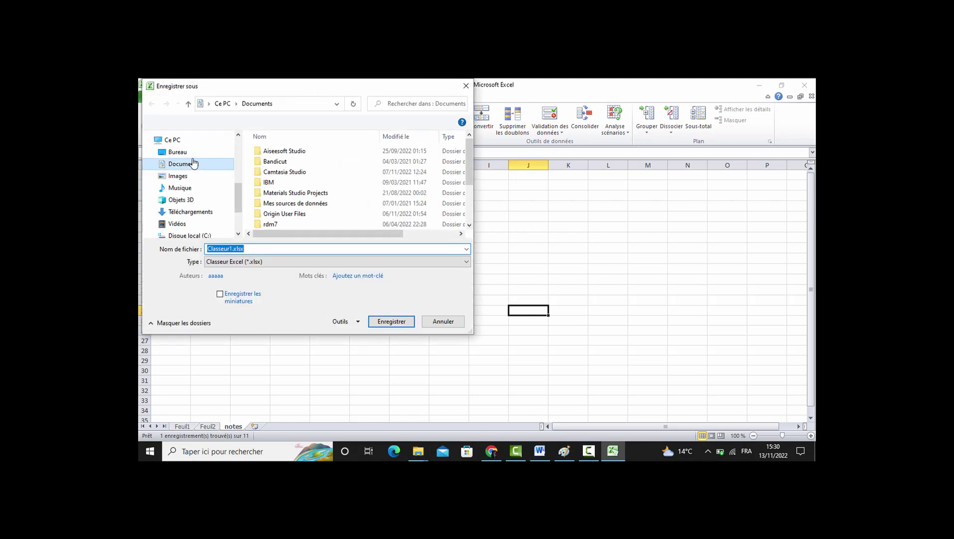
pyautogui.click(176, 155)
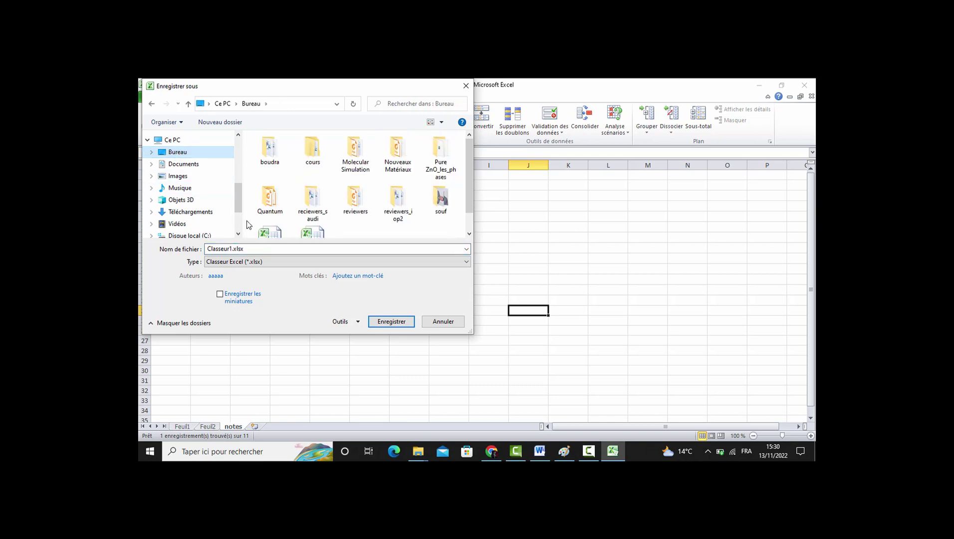
pyautogui.click(267, 250)
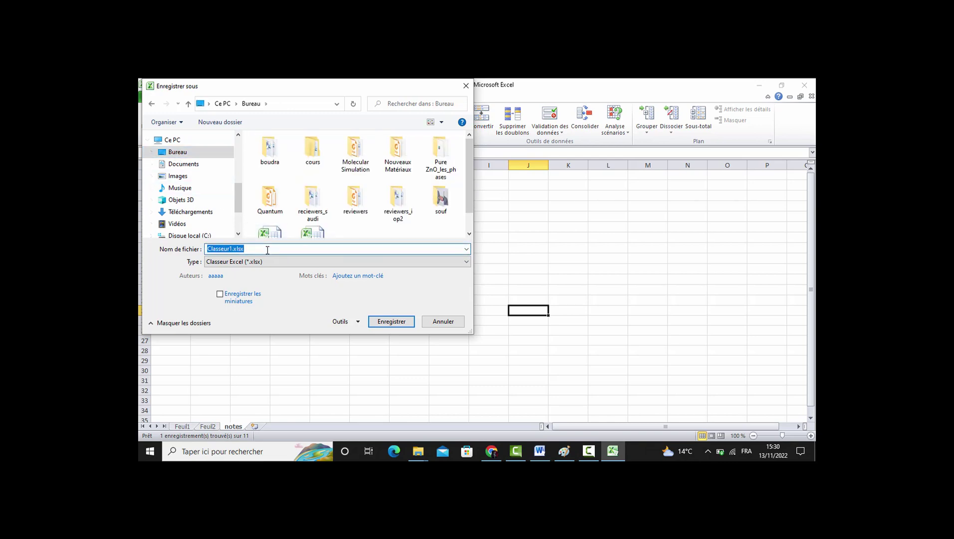
pyautogui.write('tp2')
pyautogui.click(389, 322)
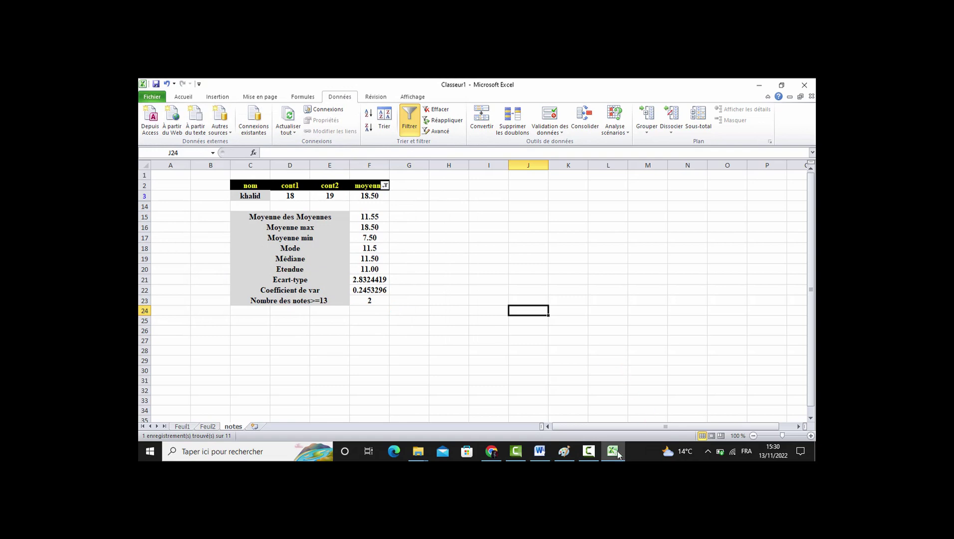
pyautogui.click(804, 85)
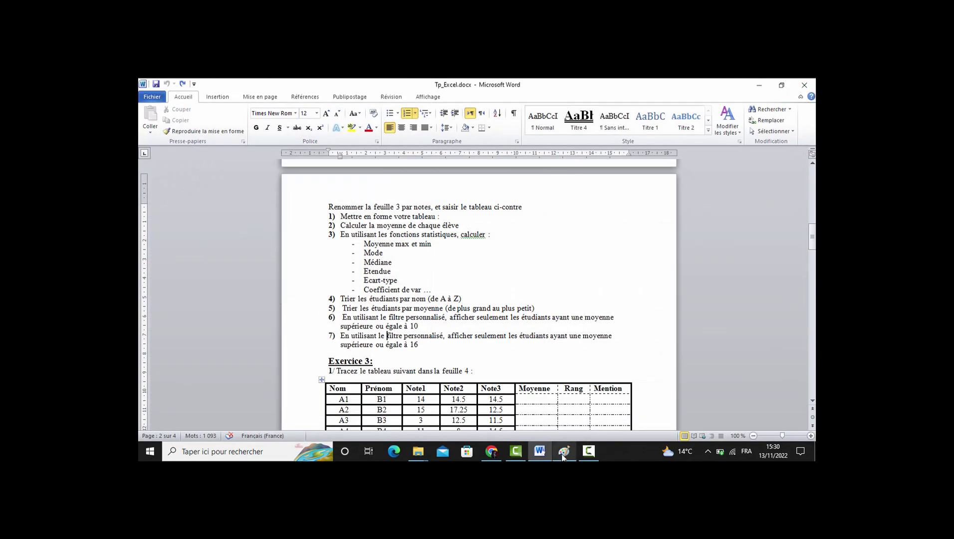
pyautogui.click(589, 451)
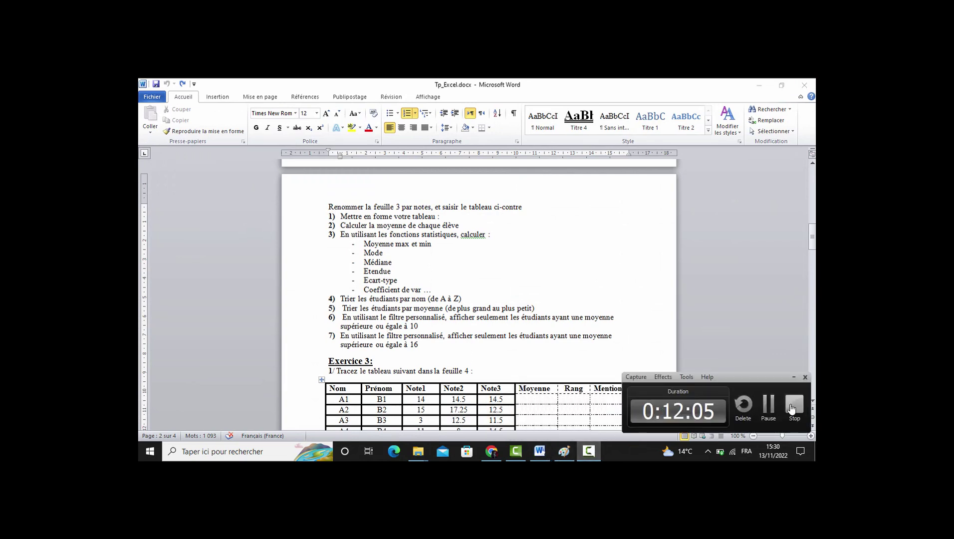